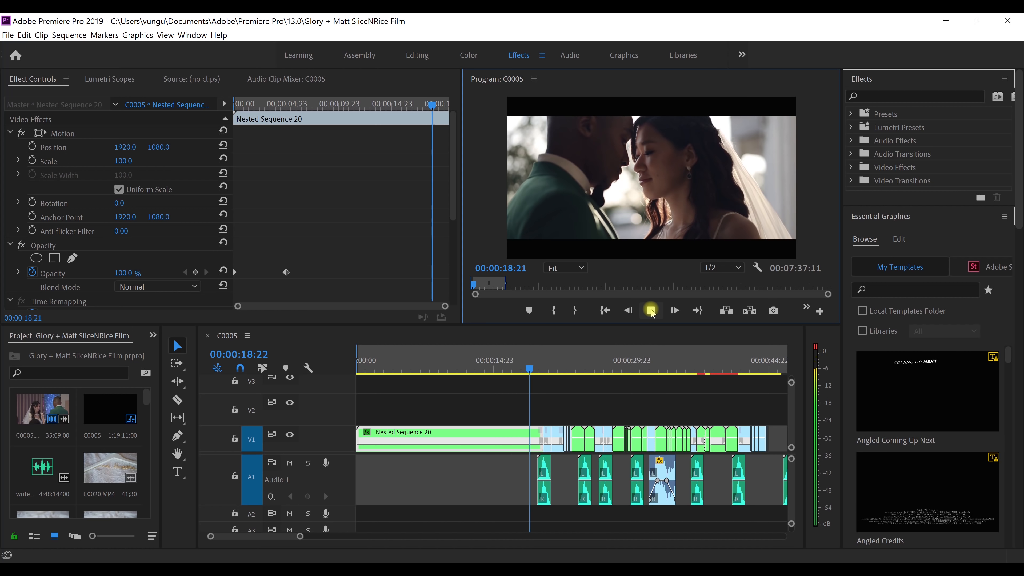
- Stop playback after the first transition and bring up the Gaussian Blur keyframes of the first V4 adjustment layer
click(651, 311)
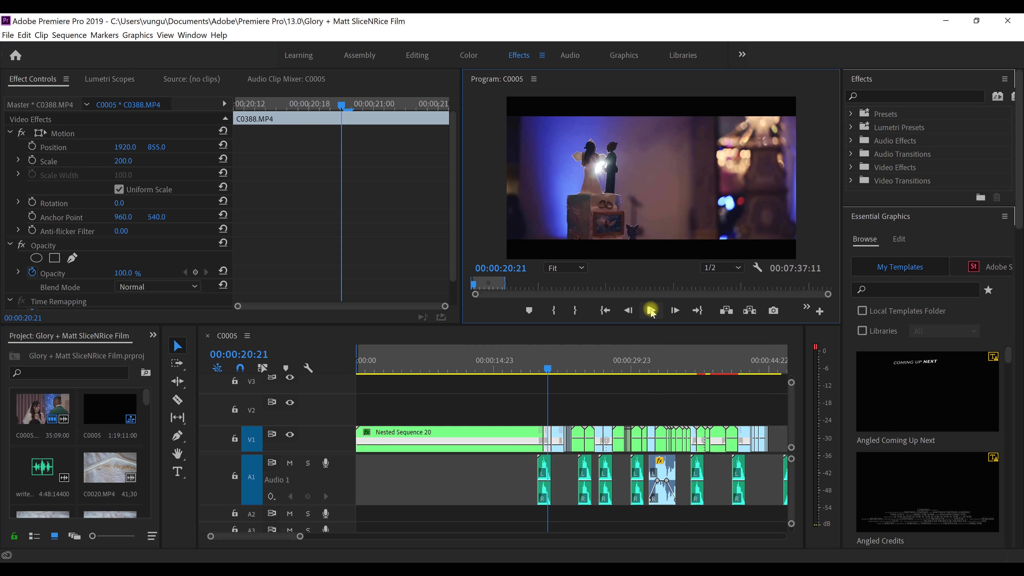
key(XF86AudioRaiseVolume)
scroll(506, 470, up, 5)
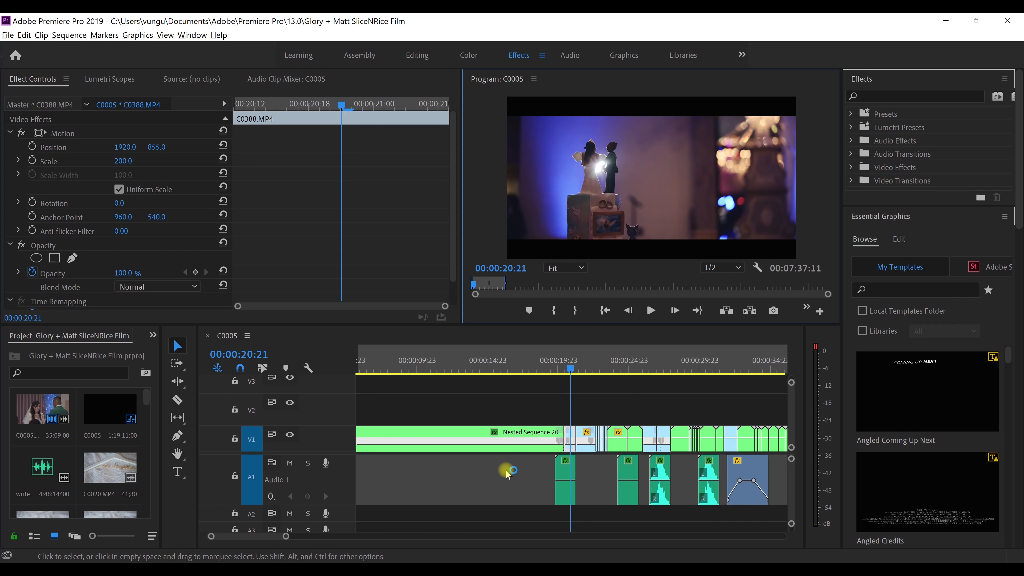
click(791, 413)
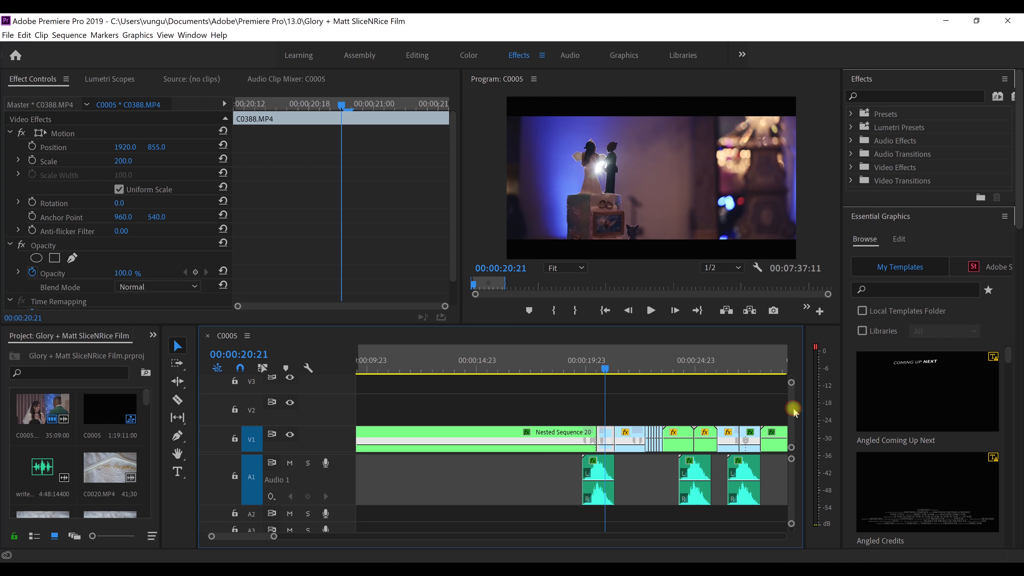
scroll(793, 430, up, 5)
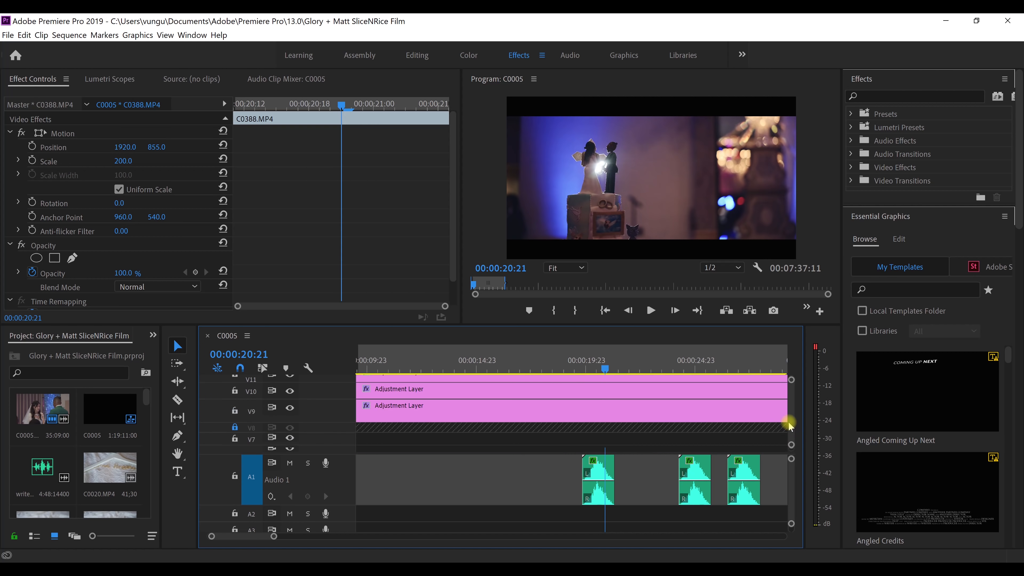
scroll(788, 429, down, 5)
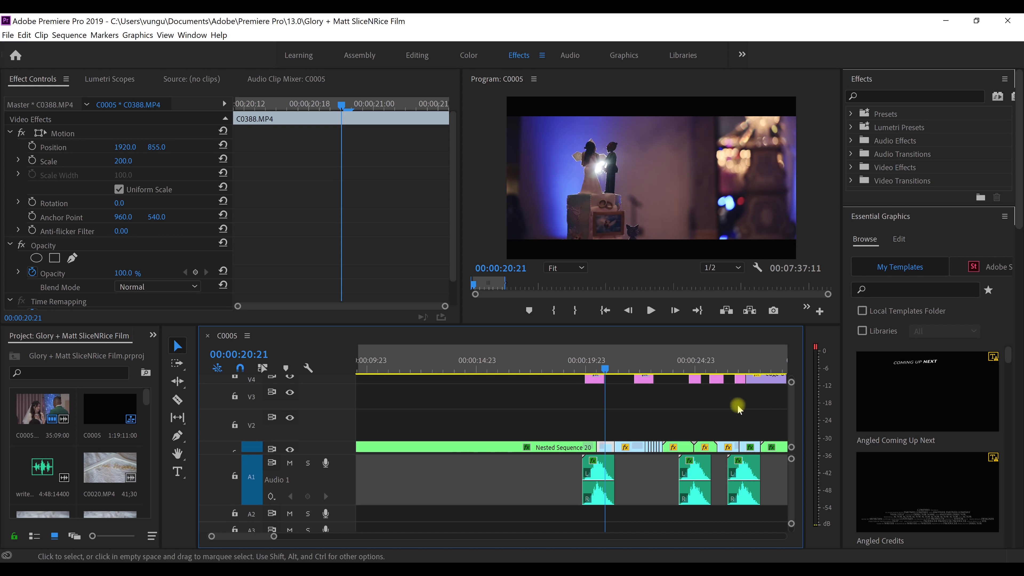
click(596, 380)
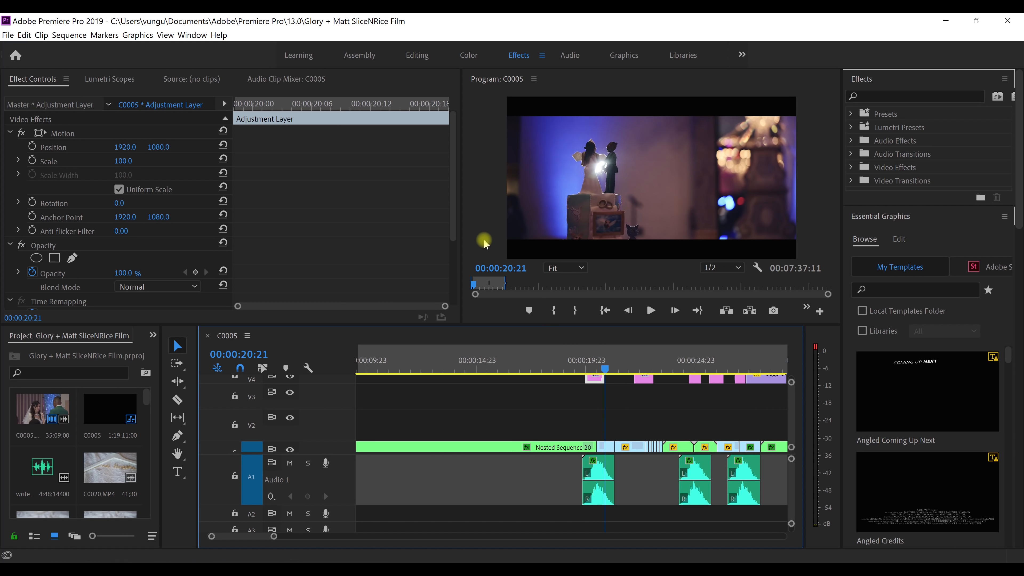
drag(456, 214, 439, 305)
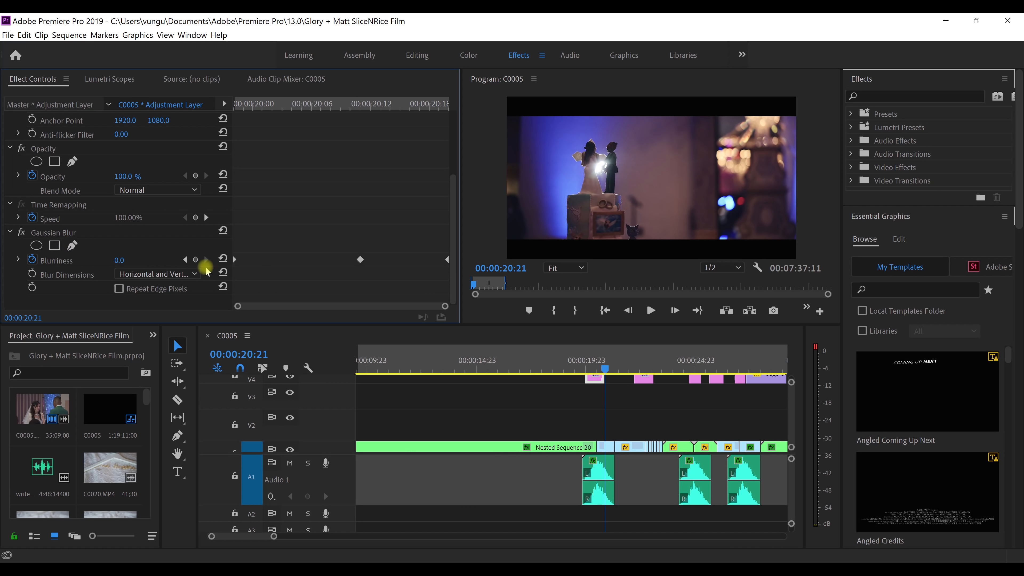
- Examine the adjustment layer's Gaussian Blur at the cut (00:00:20:11), at the layer's start, and at 00:00:20:16
click(604, 369)
drag(604, 369, 596, 369)
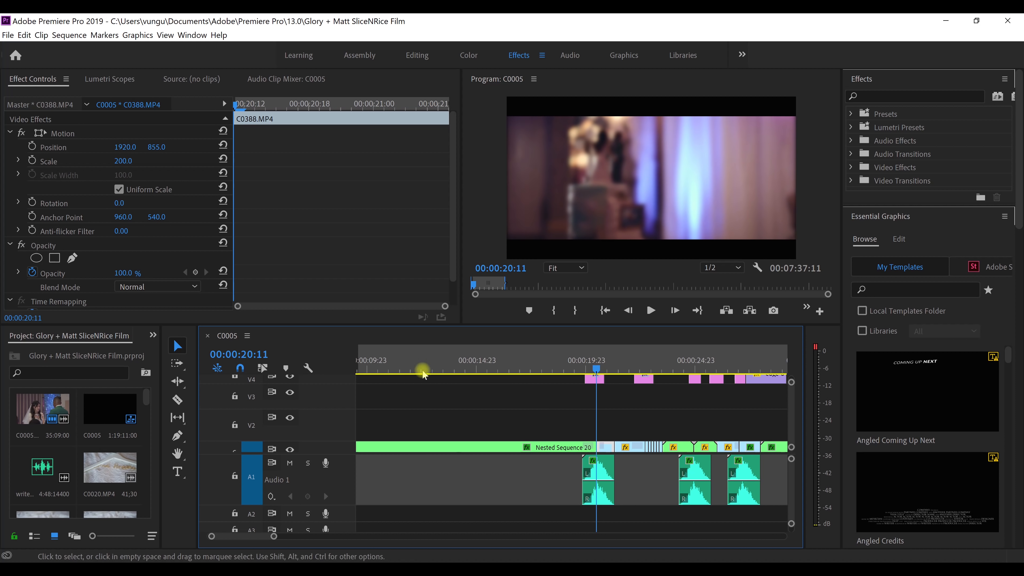
drag(454, 210, 448, 290)
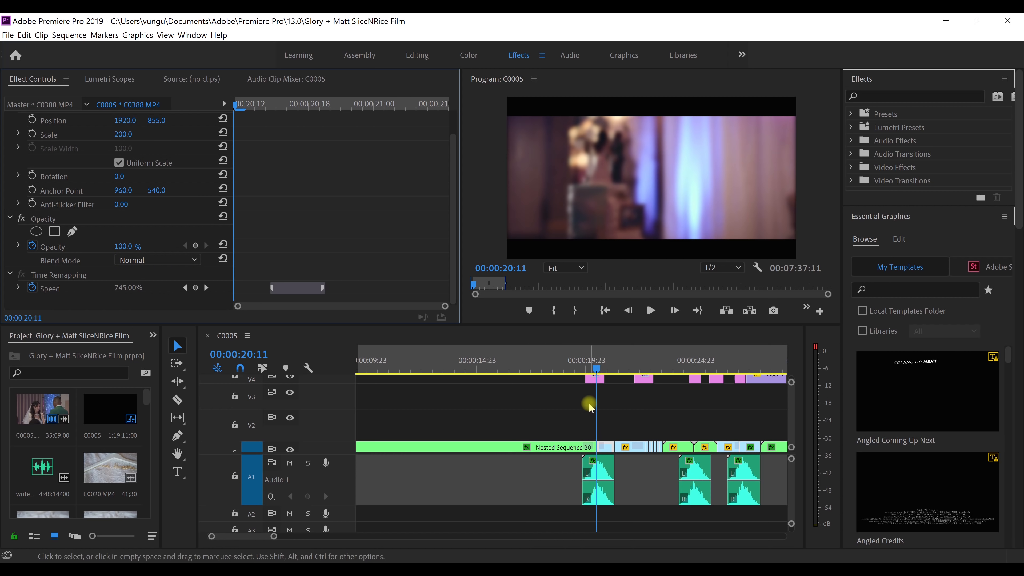
click(591, 378)
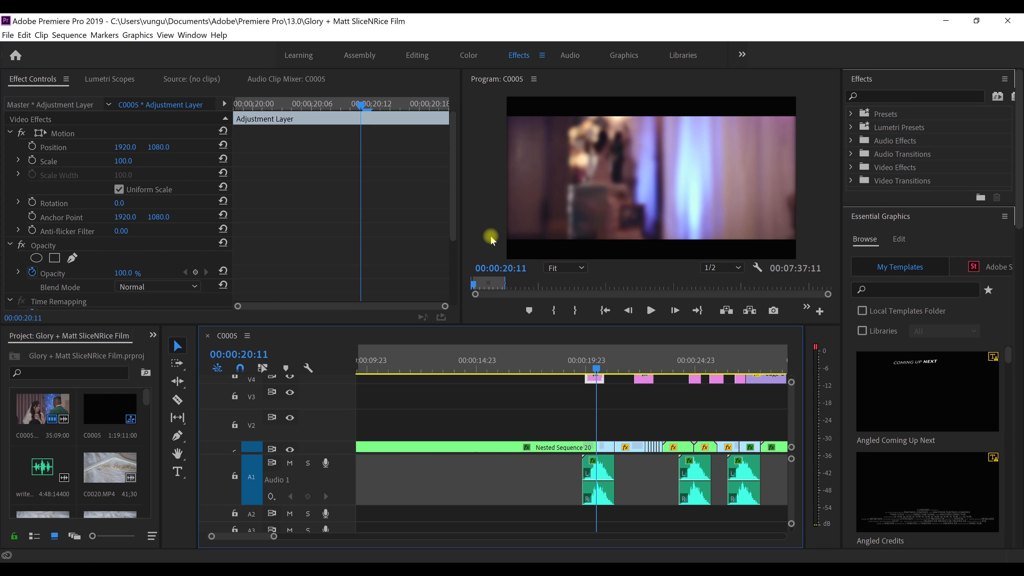
drag(452, 224, 447, 296)
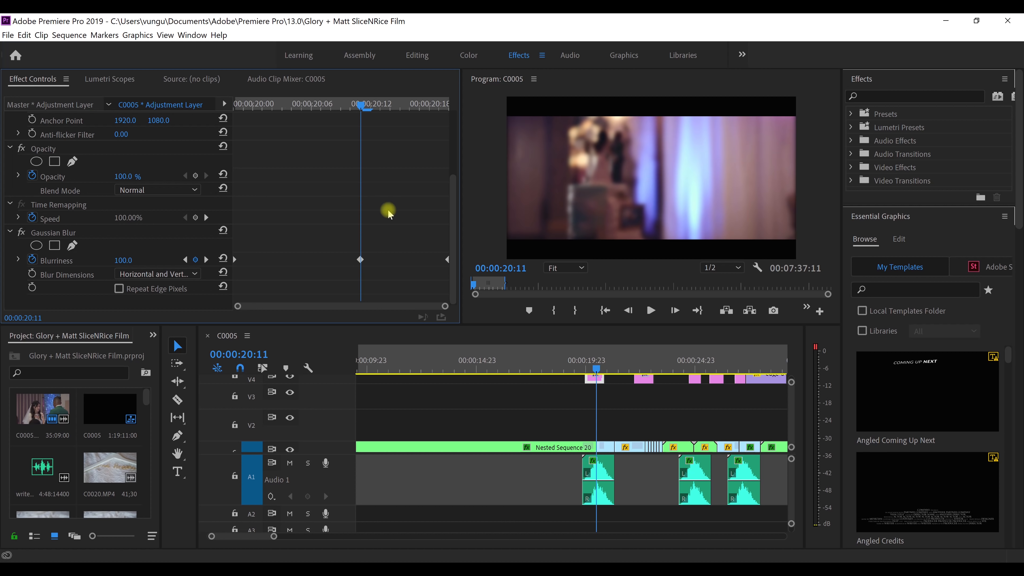
drag(598, 370, 587, 373)
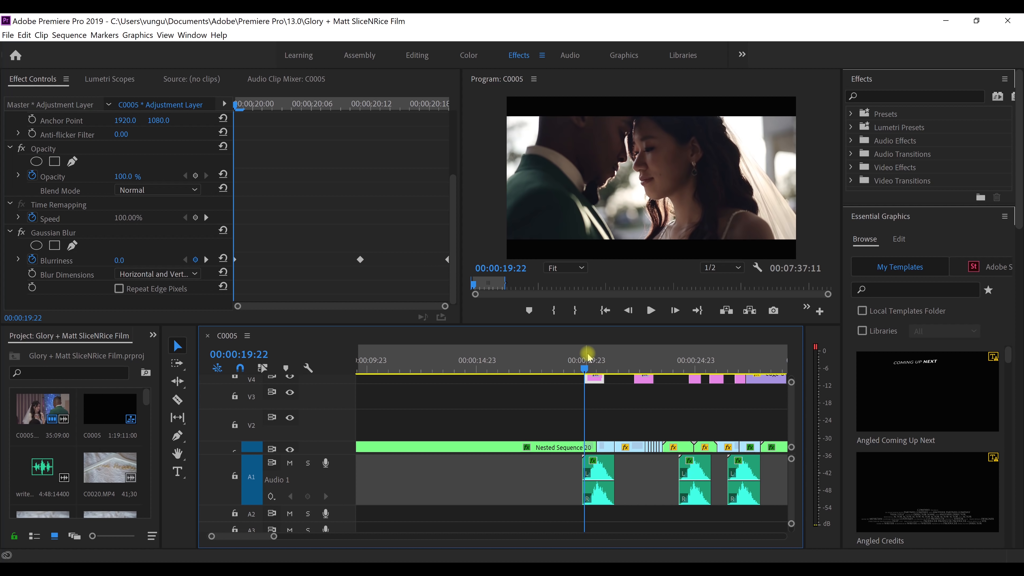
click(601, 363)
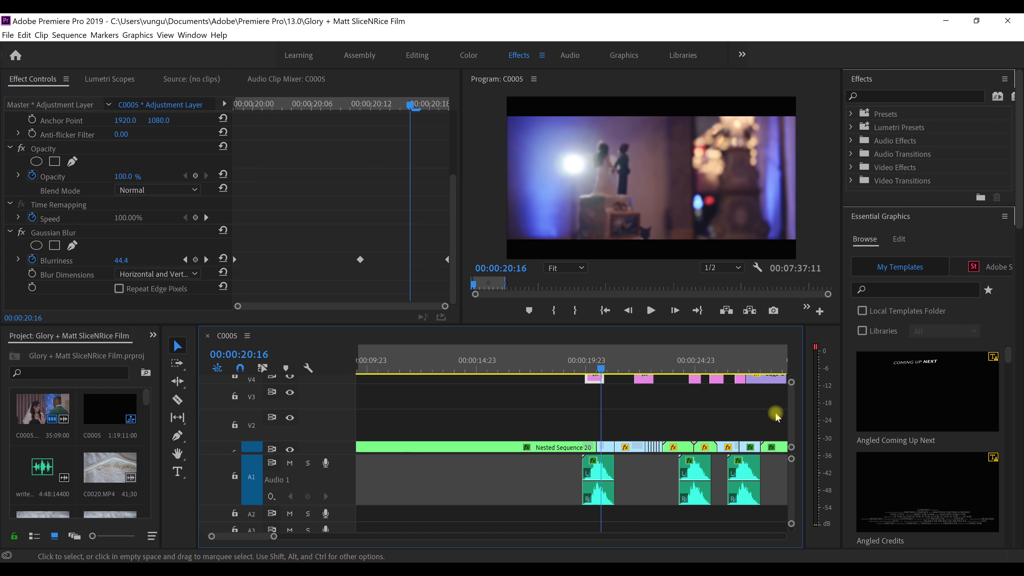
- Inspect the speed ramp on V1 at the end of Nested Sequence 20, enlarging the track to show its speed curve
drag(792, 412, 792, 416)
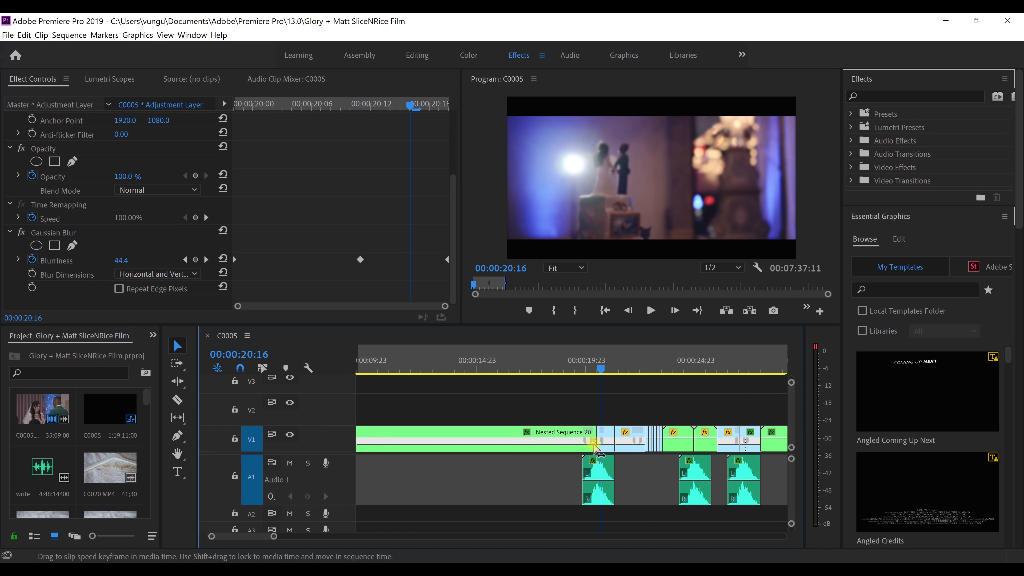
click(556, 437)
click(454, 185)
drag(454, 186, 459, 248)
scroll(543, 376, up, 8)
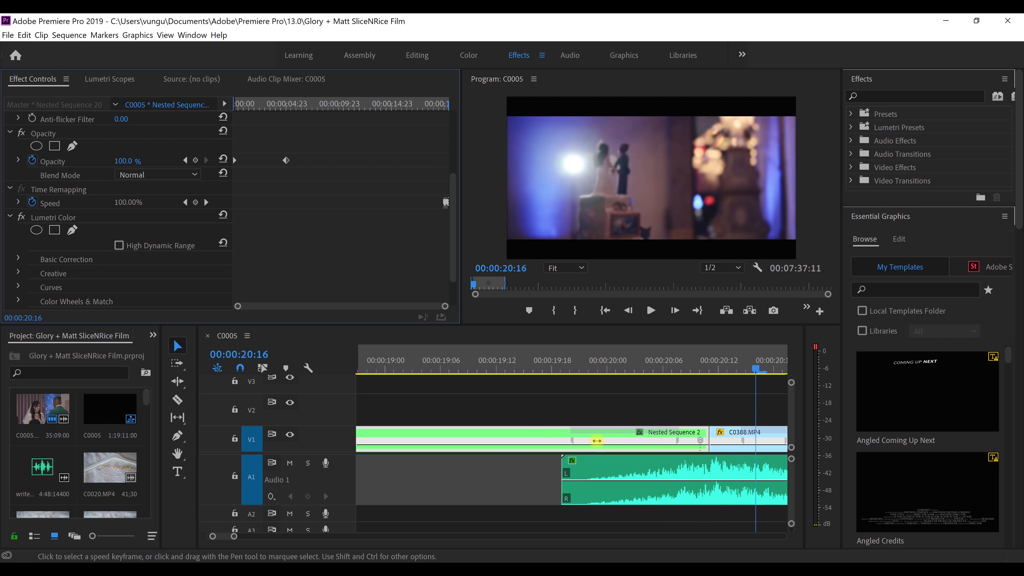
click(793, 420)
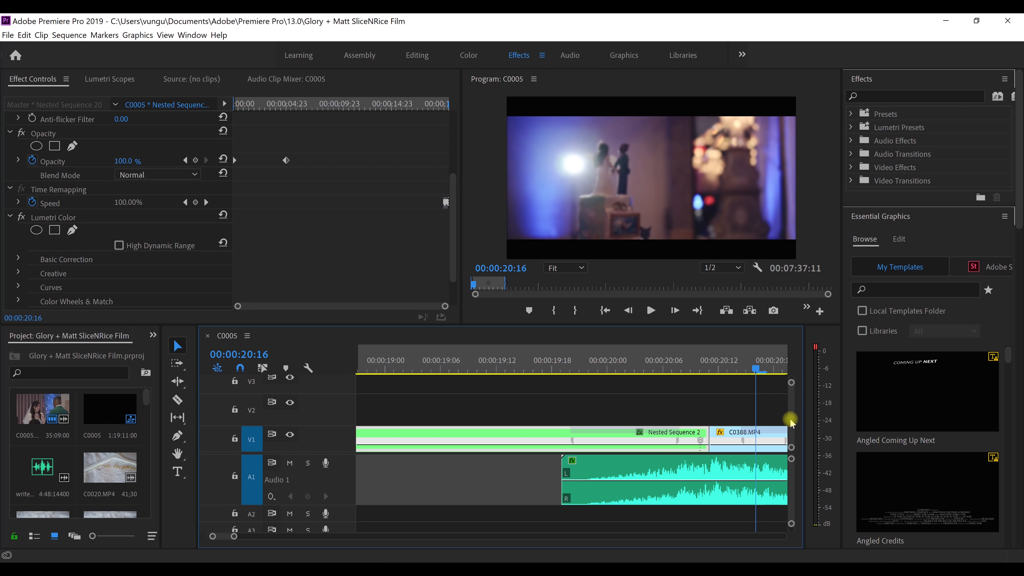
drag(349, 415, 350, 414)
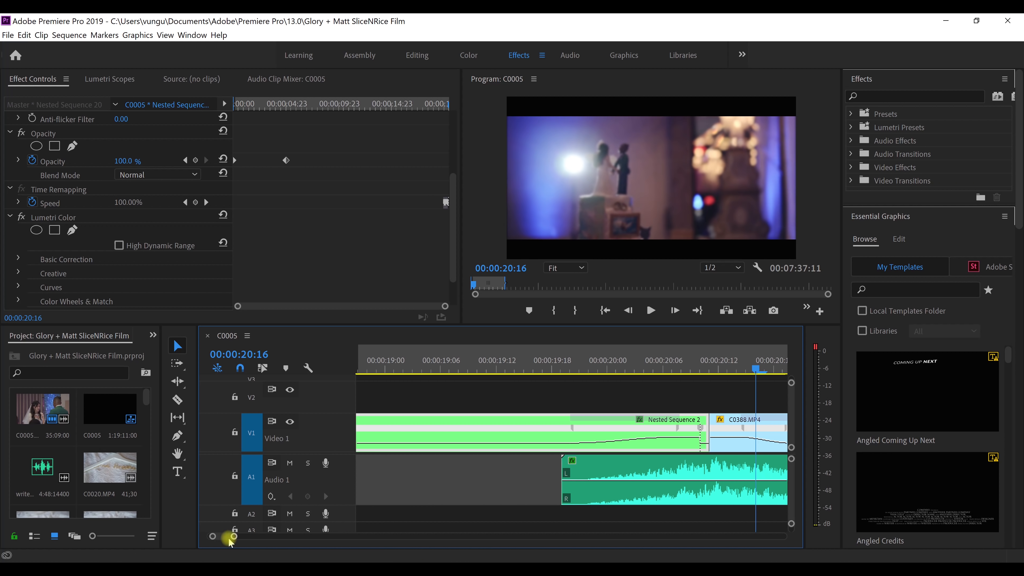
- Show the V4 adjustment layers again and place the playhead at 00:00:20:21, just past the first one
scroll(228, 538, up, 10)
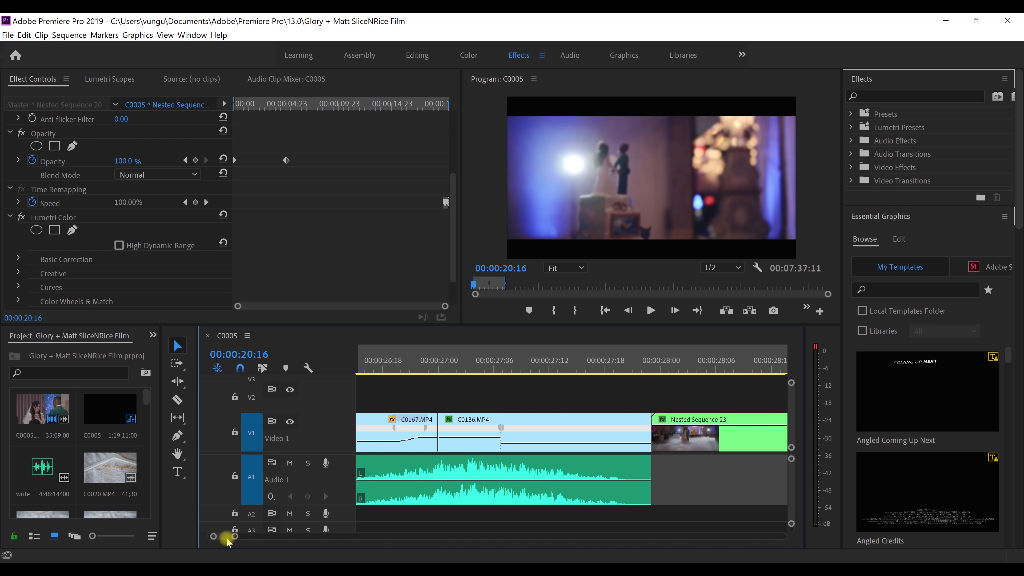
scroll(518, 459, down, 10)
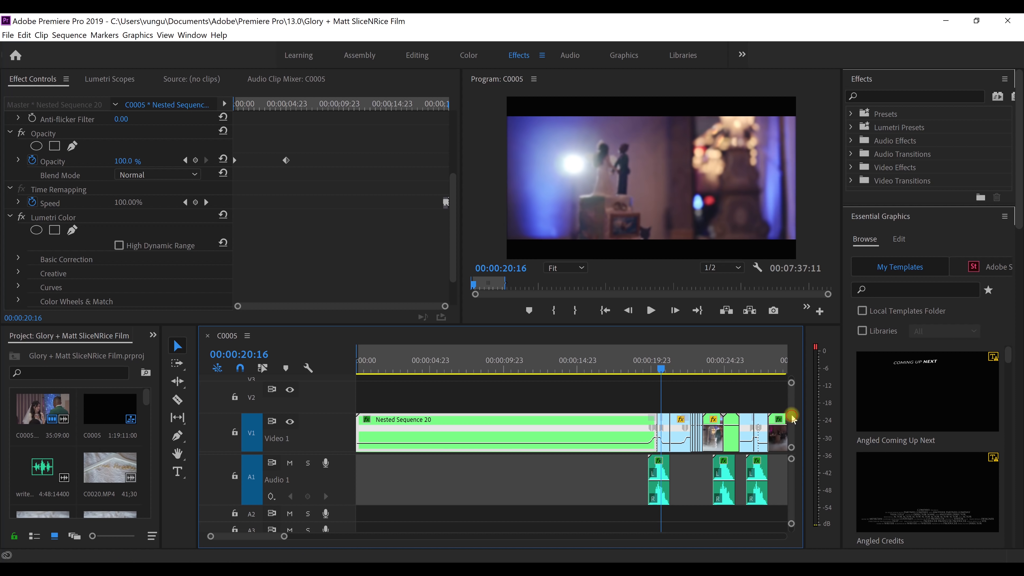
scroll(791, 416, up, 3)
mouse_move(670, 371)
mouse_down()
mouse_move(575, 375)
mouse_move(672, 377)
mouse_move(603, 386)
mouse_move(665, 382)
mouse_up()
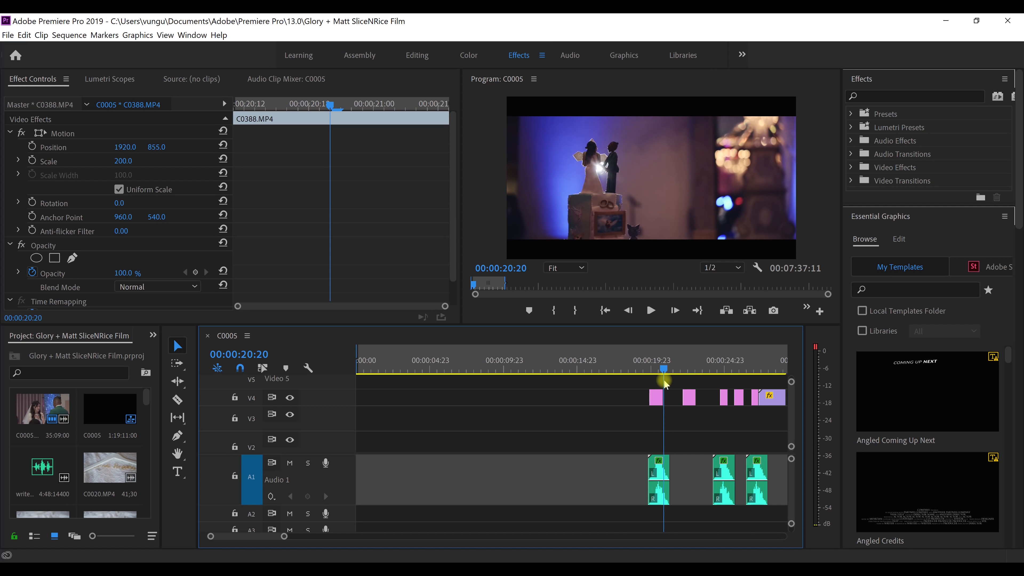
drag(664, 380, 665, 381)
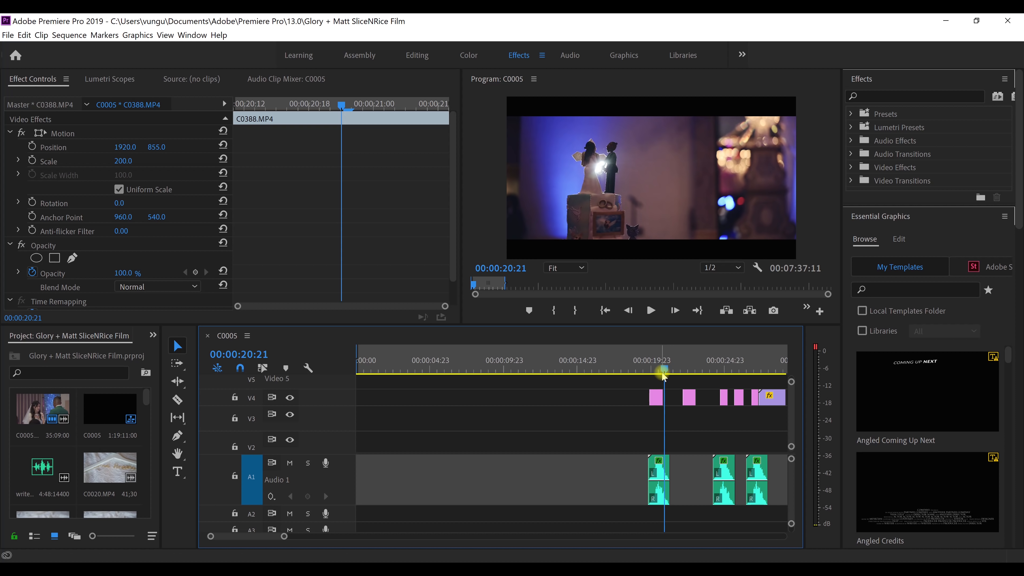
- Play and scrub the cut from C0388.MP4 to C0397.MP4, replaying it and pausing at 00:00:21:22
click(651, 312)
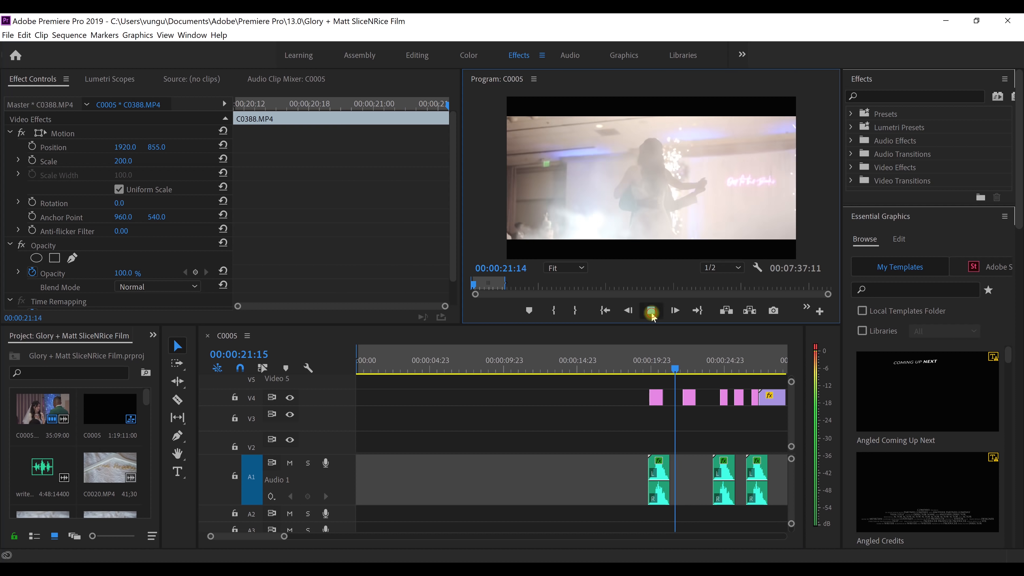
click(671, 369)
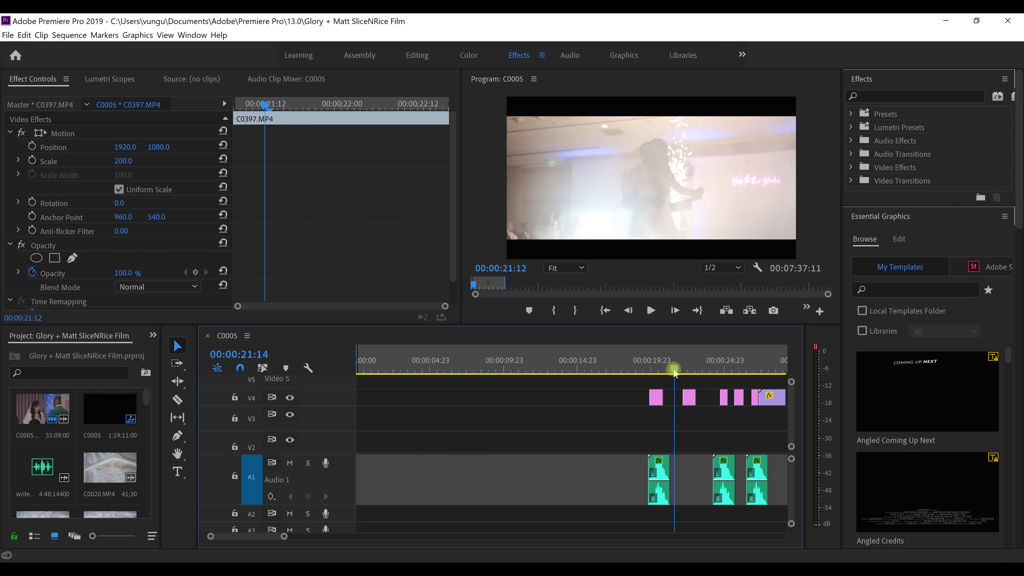
drag(671, 371, 668, 370)
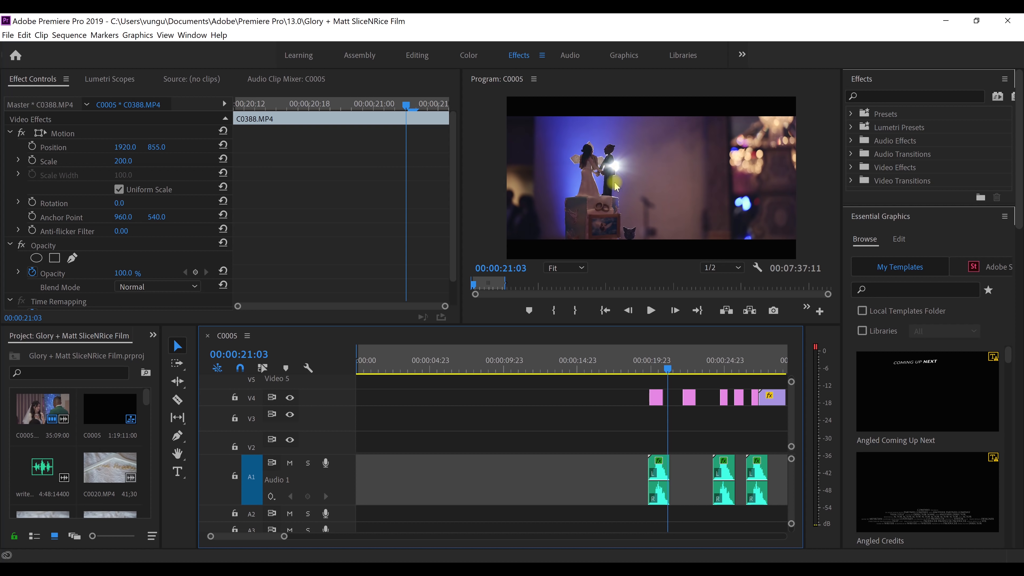
click(673, 370)
drag(676, 371, 665, 370)
click(650, 312)
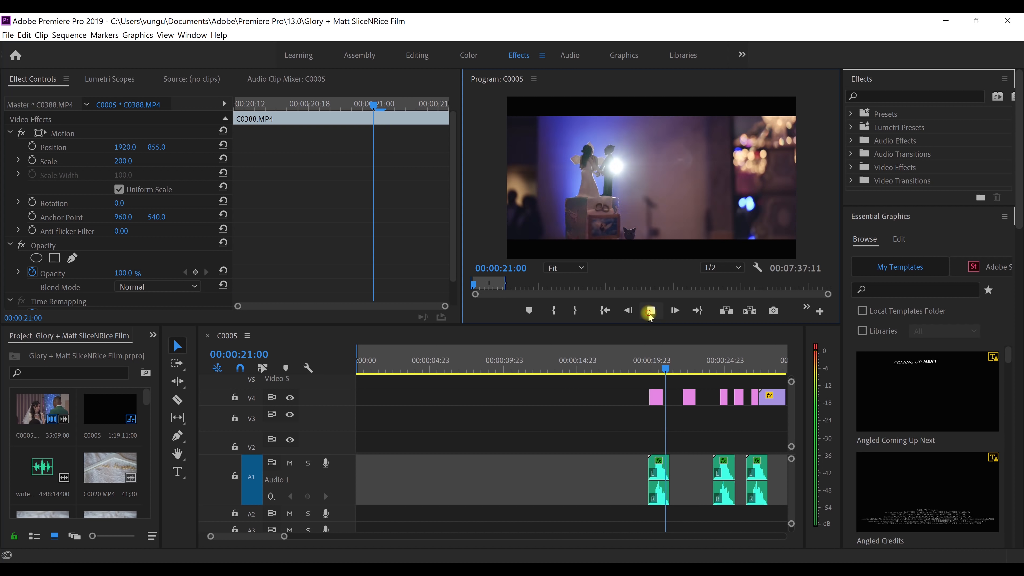
click(649, 313)
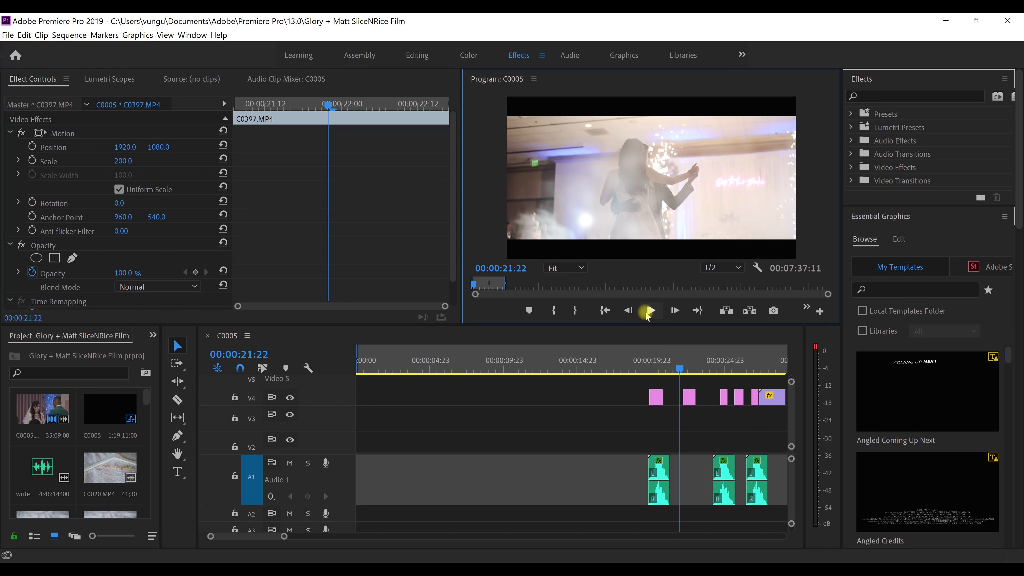
- Preview the blurred transition at the end of C0397.MP4, replaying it from the second V4 adjustment layer
click(649, 311)
click(649, 311)
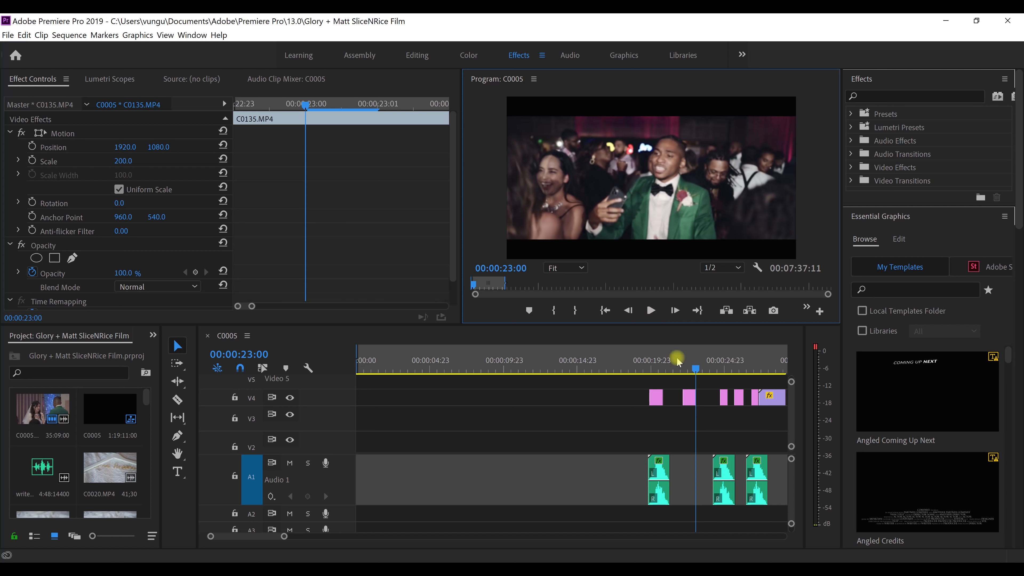
mouse_move(698, 369)
mouse_down()
mouse_move(707, 373)
mouse_move(690, 372)
mouse_up()
click(651, 311)
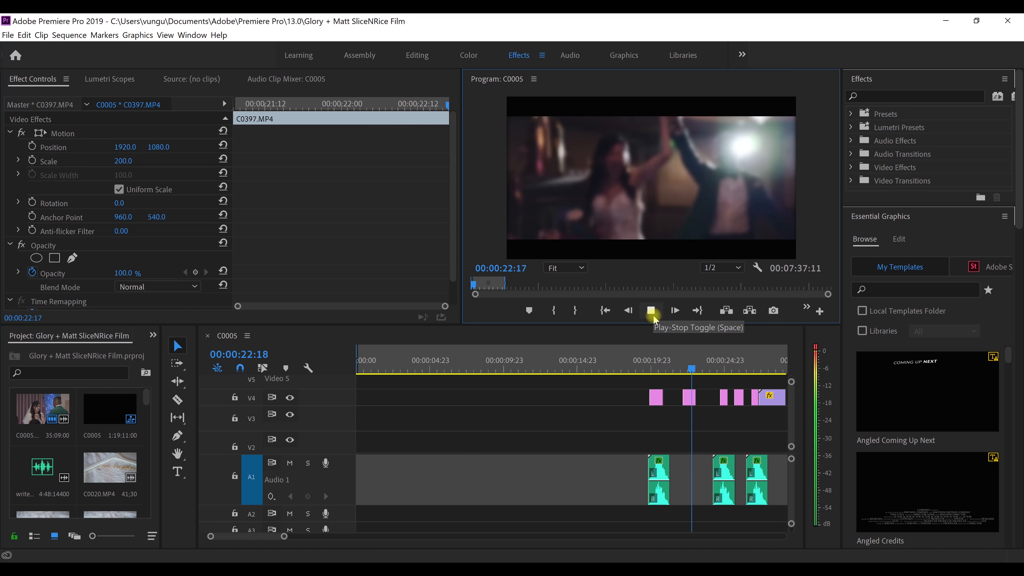
click(652, 311)
- Play the sequence from 00:00:22:23 through Nested Sequence 21 and the following transition
click(695, 366)
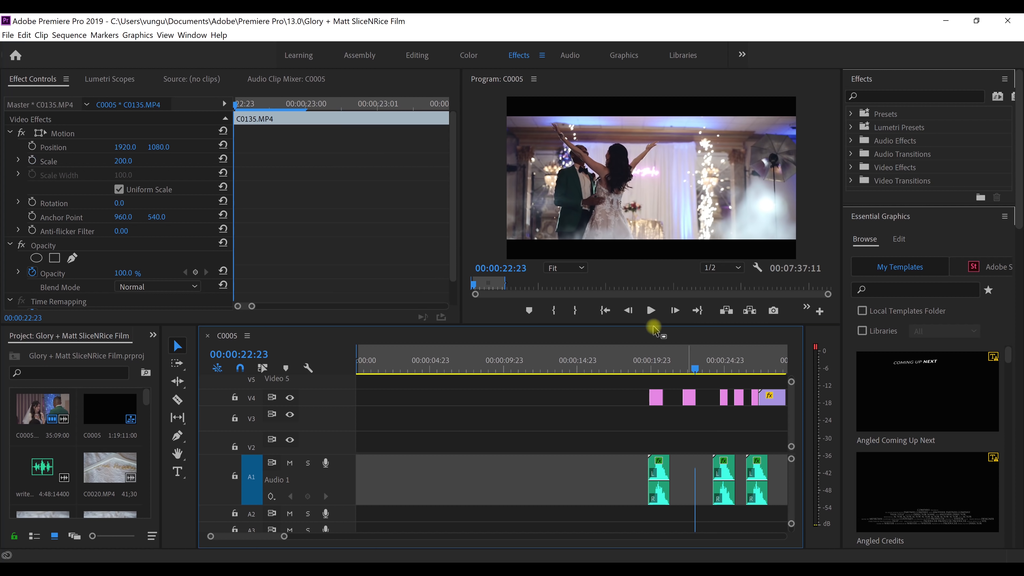
click(650, 312)
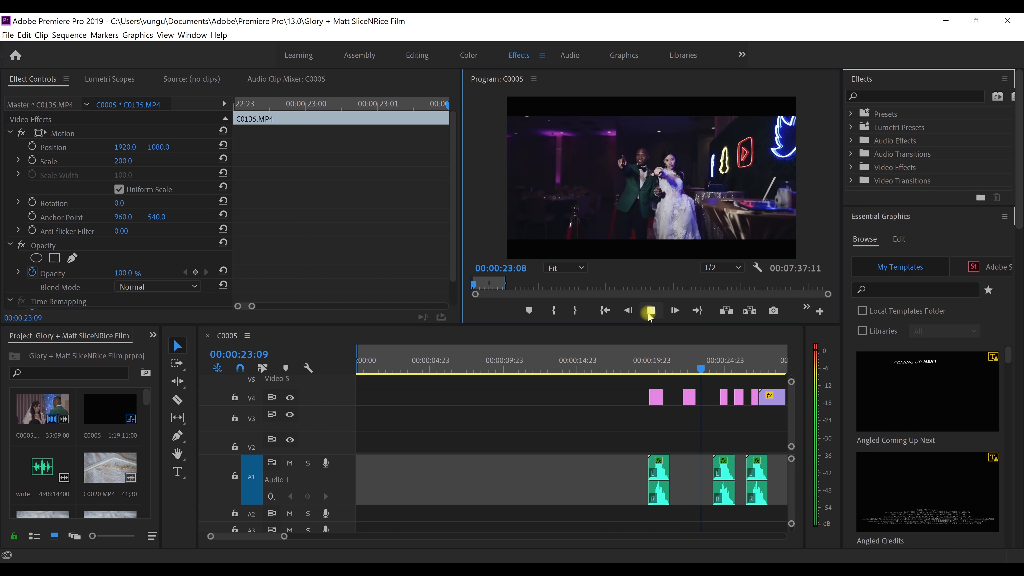
click(654, 312)
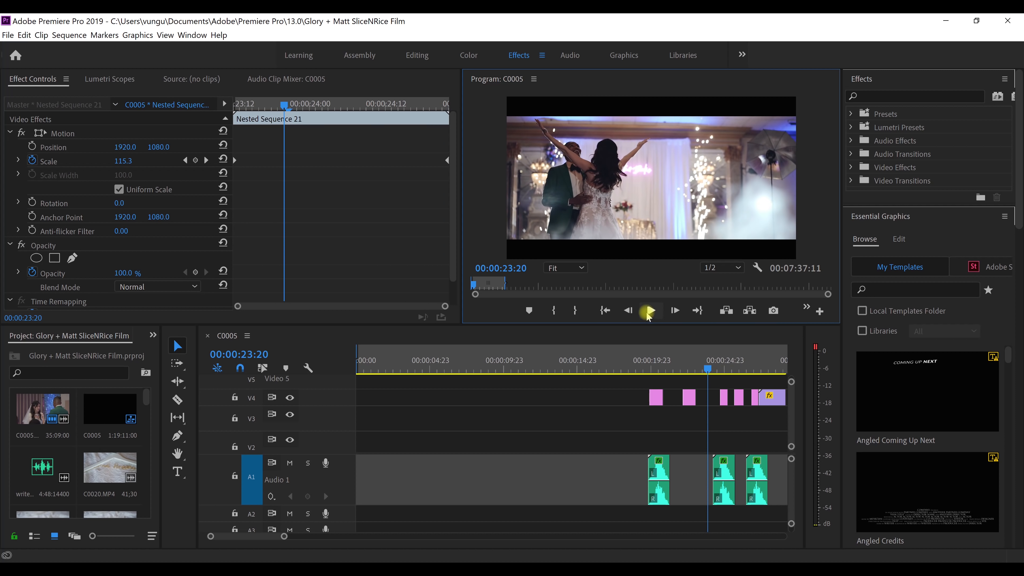
click(650, 311)
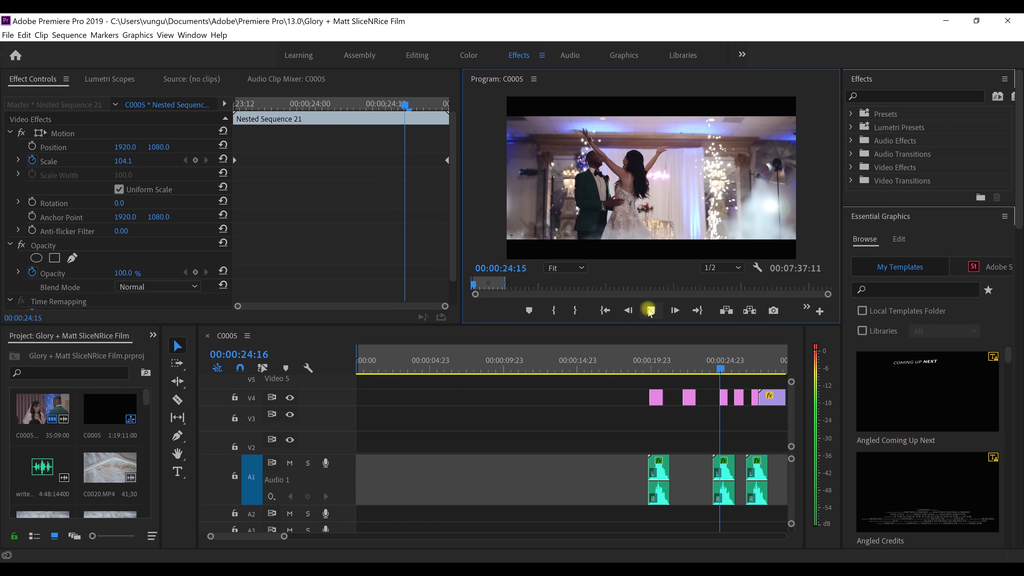
click(650, 312)
- Step frame by frame through the transition between Nested Sequence 21 and Nested Sequence 22, finishing at 00:00:24:16
drag(732, 368, 726, 374)
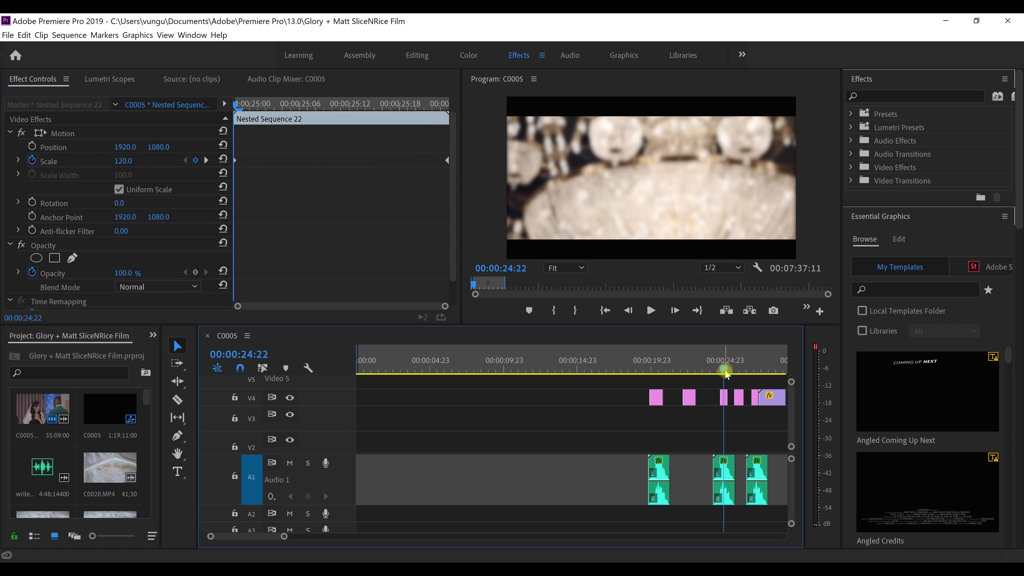
key(Right)
key(Right)
key(Right)
key(Right)
key(Right)
key(Right)
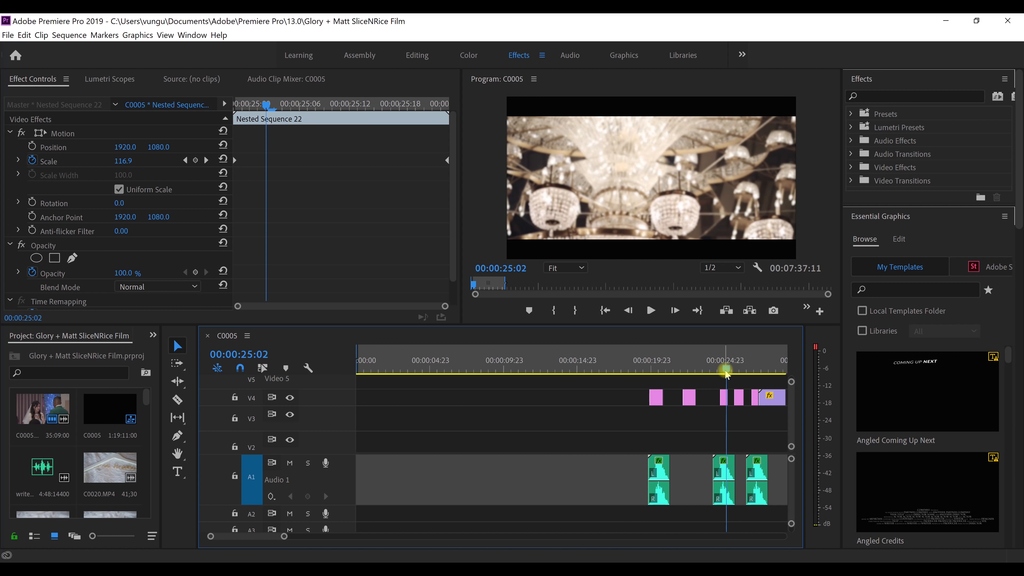
key(Left)
key(Left)
key(Left)
key(Left)
key(Left)
key(Left)
key(Left)
key(Left)
key(Left)
key(Left)
key(Left)
key(Left)
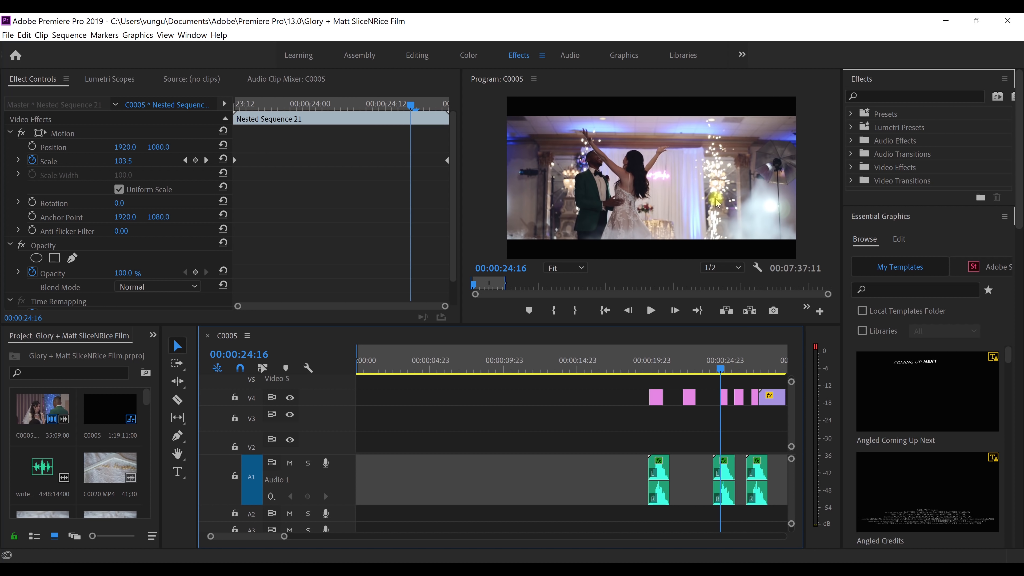
- Step frame by frame through the blurred end of Nested Sequence 21 to 00:00:24:21
key(Right)
key(Right)
key(Right)
key(Right)
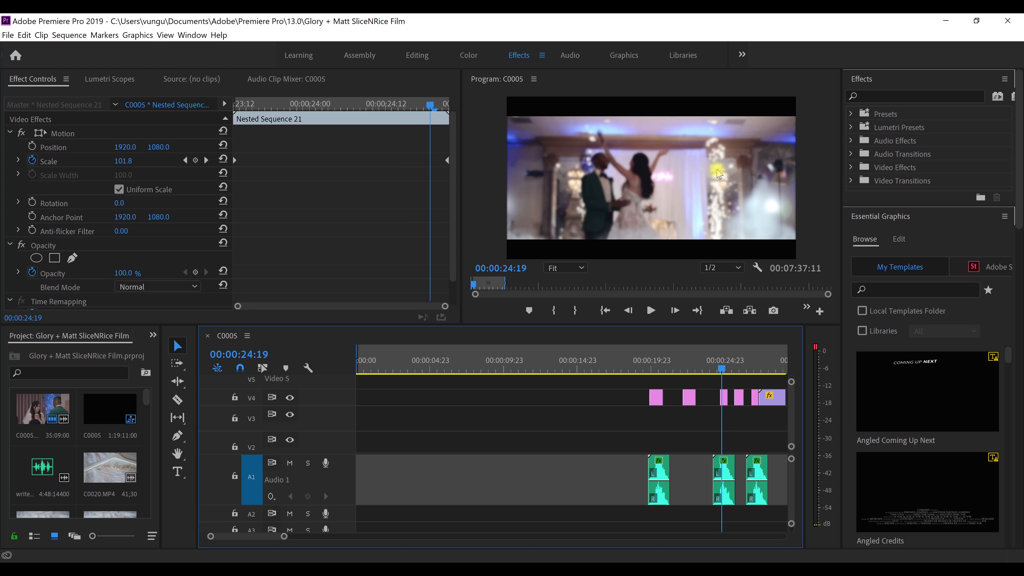
key(Right)
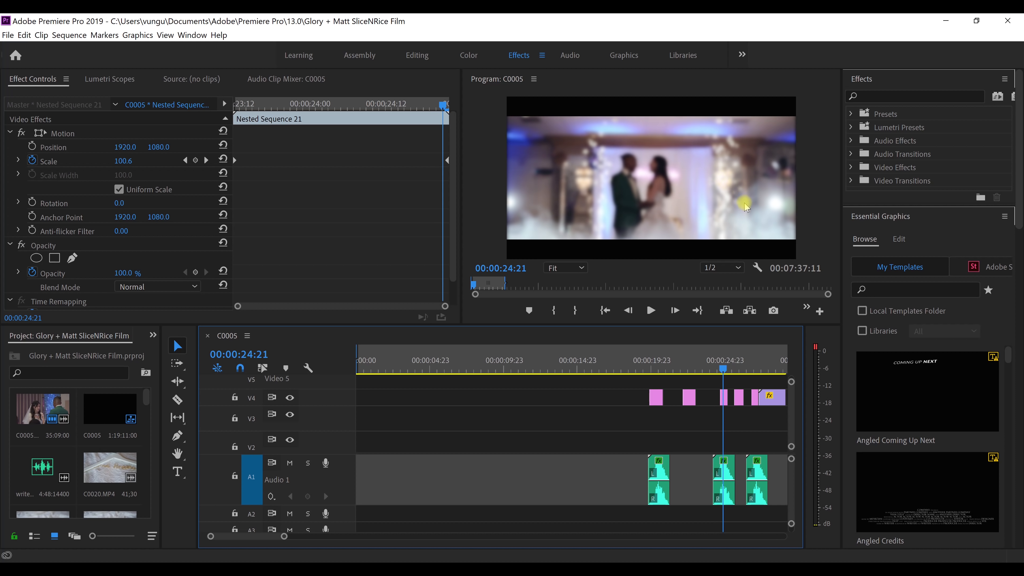
- Step frame by frame across the cut into Nested Sequence 22, stopping at 00:00:25:15 on the chandelier shot
key(Right)
key(Right)
key(Right)
key(Right)
key(Right)
key(Right)
key(Right)
key(Right)
key(Right)
key(Right)
key(Right)
key(Right)
key(Right)
key(Right)
key(Right)
key(Right)
key(Right)
key(Right)
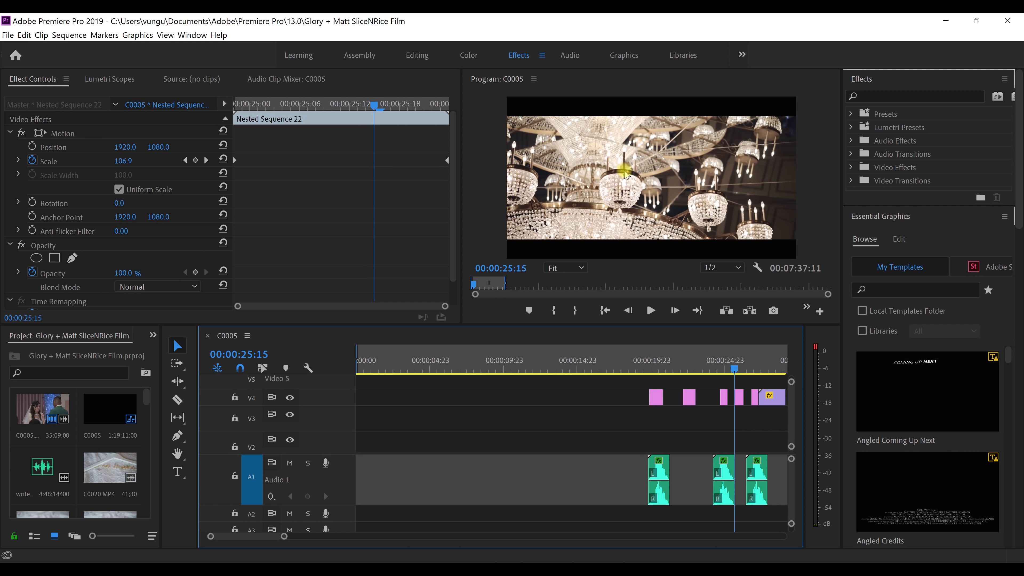
- Step frame by frame from 00:00:25:15 into the blurred start of C0136.MP4 at 00:00:27:03
key(Right)
key(Right)
key(Right)
key(Right)
key(Right)
key(Right)
key(Right)
key(Right)
key(Right)
key(Right)
key(Right)
key(Right)
key(Right)
key(Right)
key(Right)
key(Right)
key(Right)
key(Right)
key(Right)
key(Right)
key(Right)
key(Right)
key(Right)
key(Right)
key(Right)
key(Right)
key(Right)
key(Right)
key(Right)
key(Right)
key(Right)
key(Right)
key(Right)
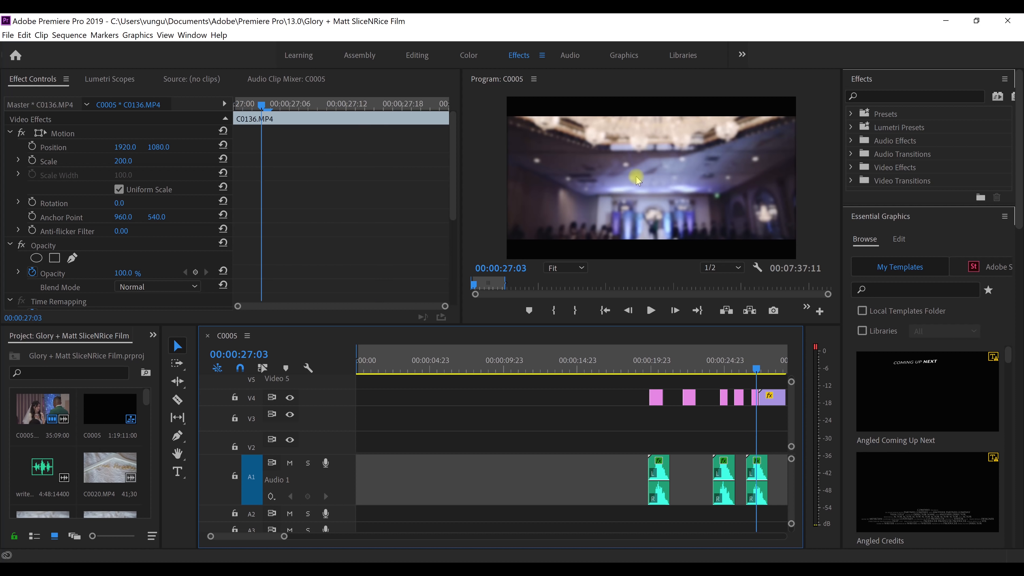
- Examine the ceremony shot in C0136.MP4 frame by frame up to 00:00:27:19
key(Right)
key(Right)
key(Right)
key(Right)
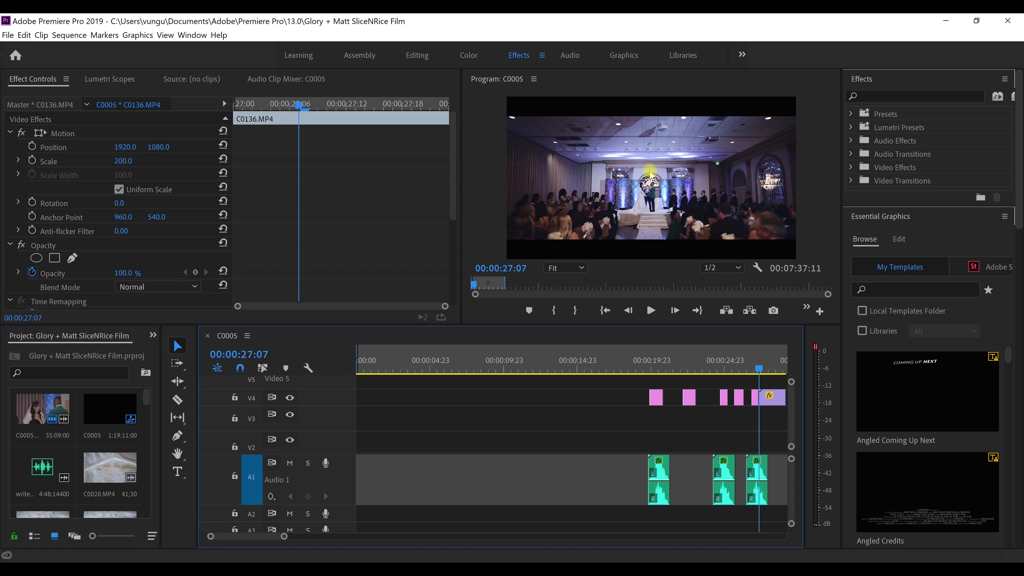
key(Right)
key(Right)
key(Right)
key(Right)
key(Right)
key(Right)
key(Right)
key(Right)
key(Right)
key(Right)
key(Right)
key(Right)
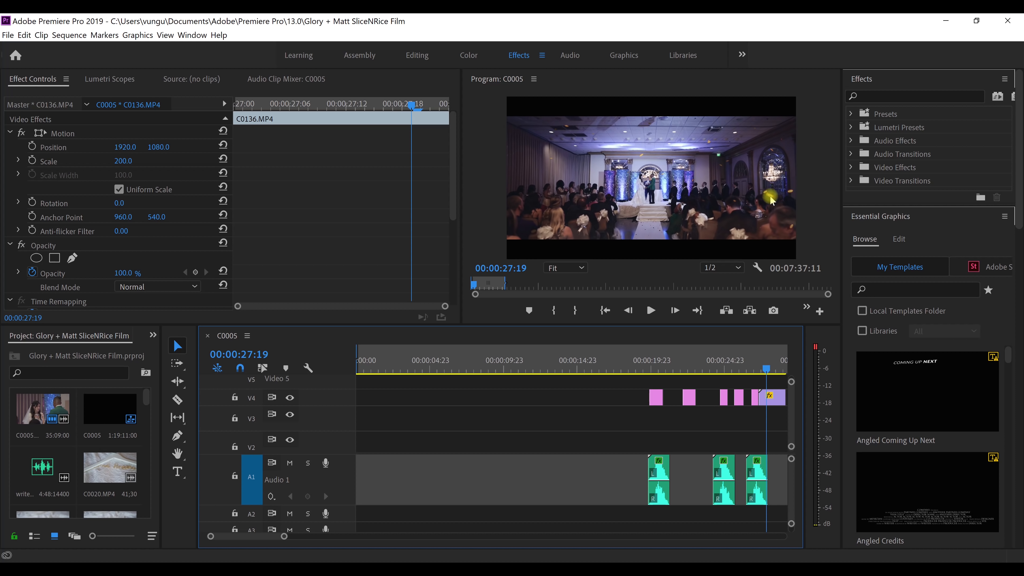
- Select the edge-of-fire overlay clip on V4 and step across the cut to 00:00:27:23
click(771, 397)
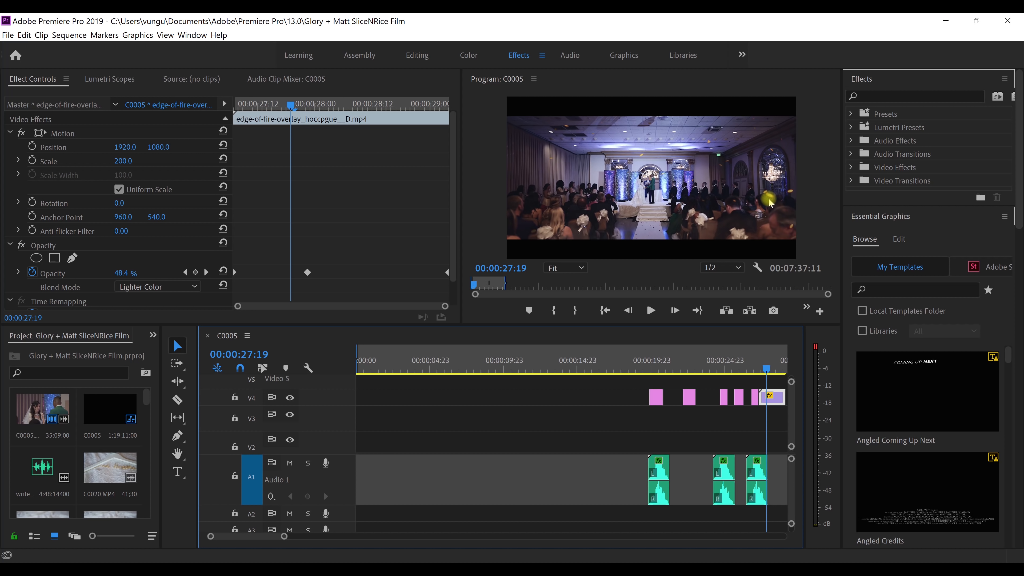
key(Right)
key(Right)
key(Right)
key(Right)
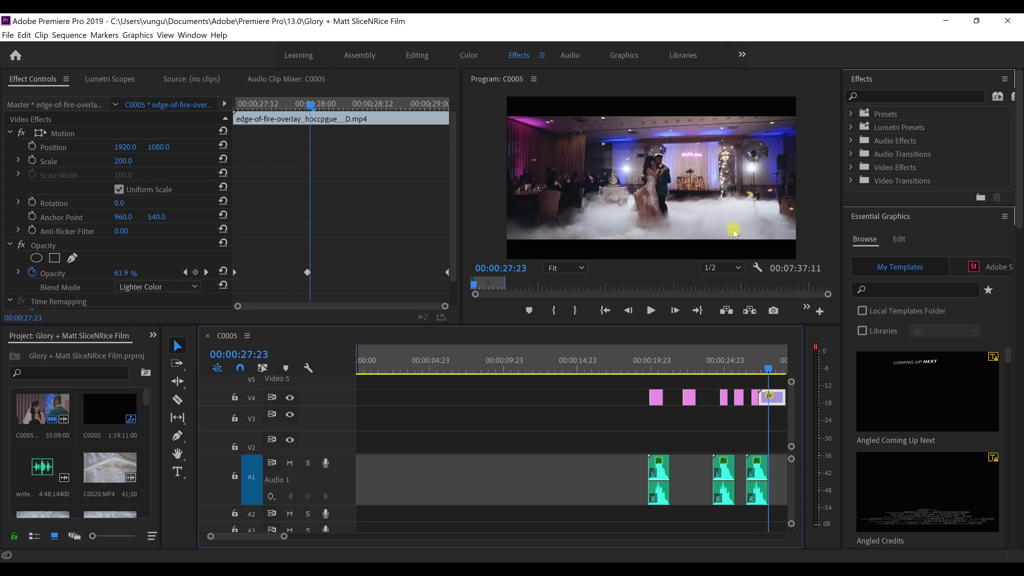
- Step back across the cut into the ceremony shot under the fire overlay, reaching 00:00:27:17
key(Left)
key(Left)
key(Left)
key(Left)
key(Left)
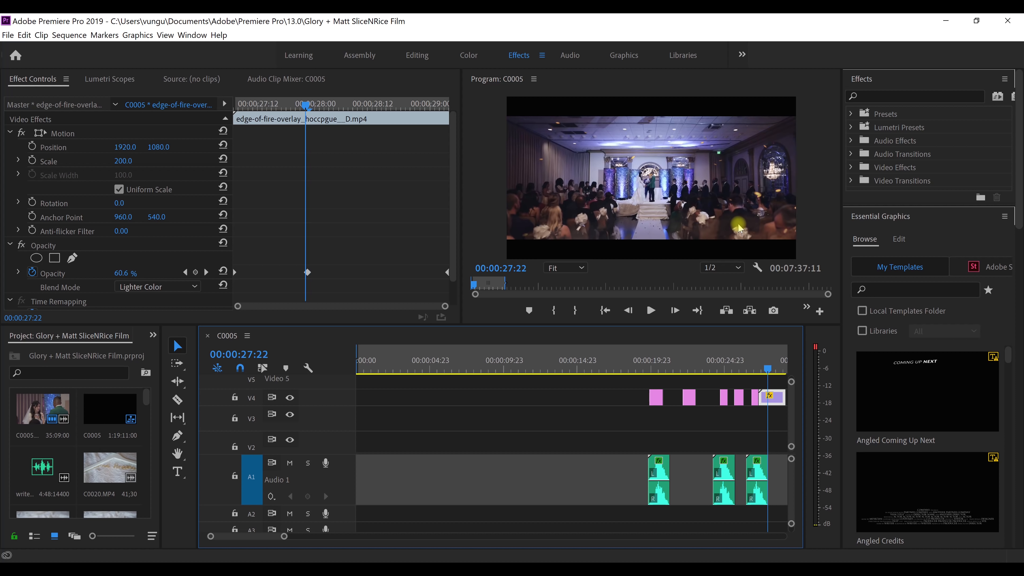
key(Left)
key(Left)
key(Left)
key(Left)
key(Left)
key(Left)
key(Left)
key(Left)
key(Left)
key(Left)
key(Left)
key(Left)
key(Left)
key(Left)
key(Left)
key(Left)
key(Left)
key(Left)
key(Left)
key(Left)
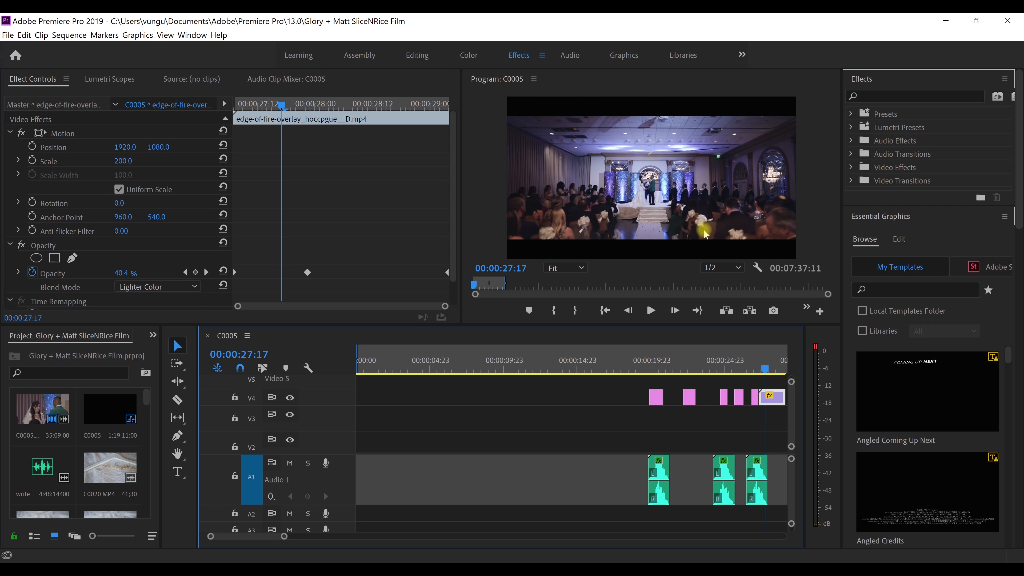
- Play the fire overlay transition and the following clips, pausing briefly near 00:00:28:11 and stopping at 00:00:29:15
click(649, 311)
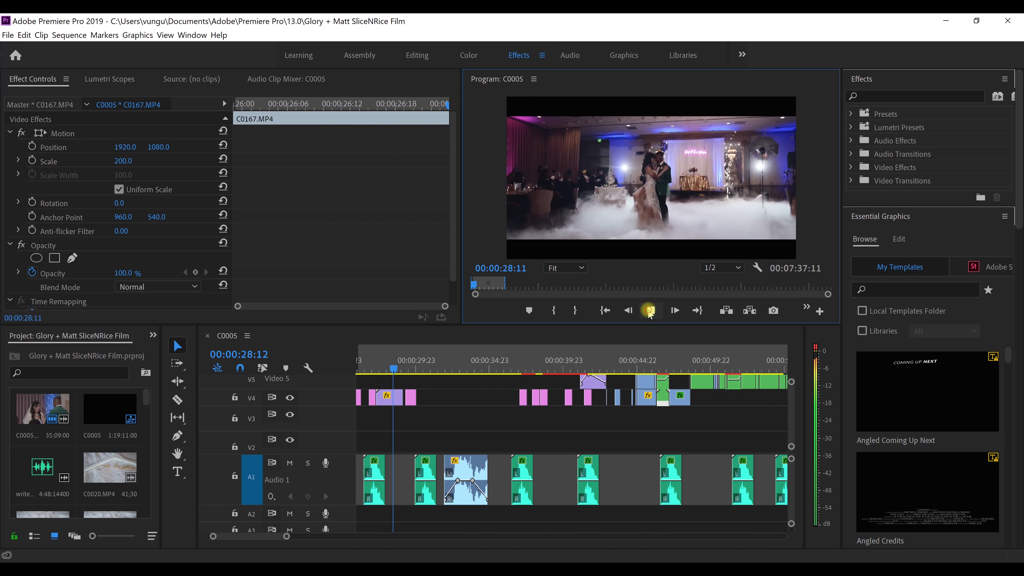
click(650, 311)
click(649, 310)
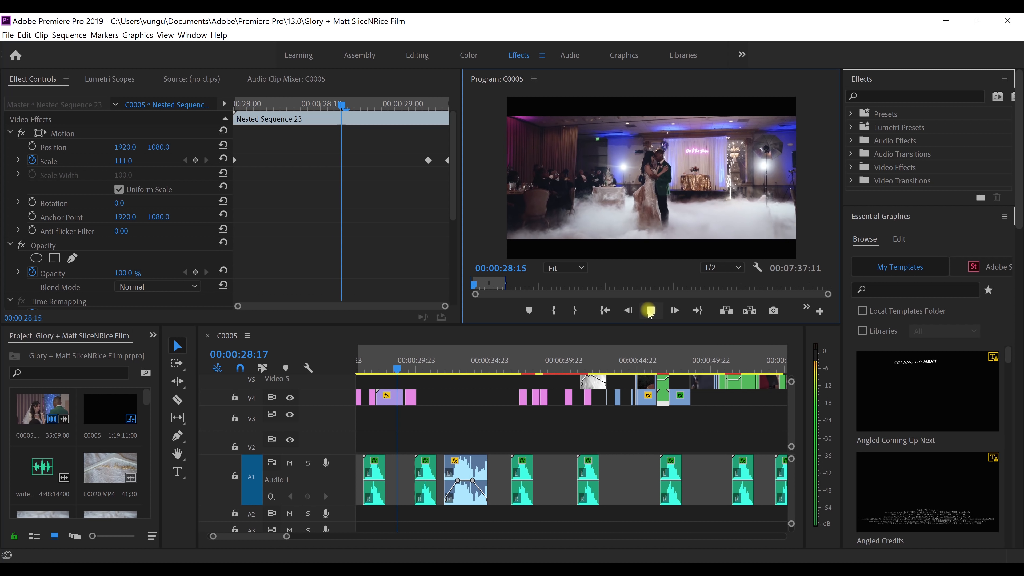
click(650, 311)
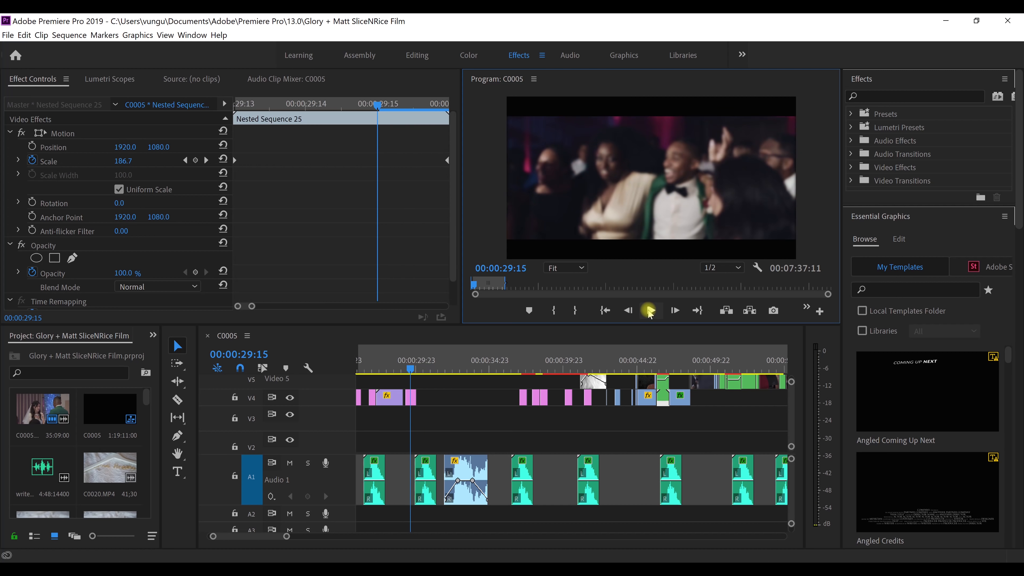
- Bring the V1 clips into view and step back to 00:00:29:08 in Nested Sequence 24
key(shift+Left)
scroll(792, 403, down, 2)
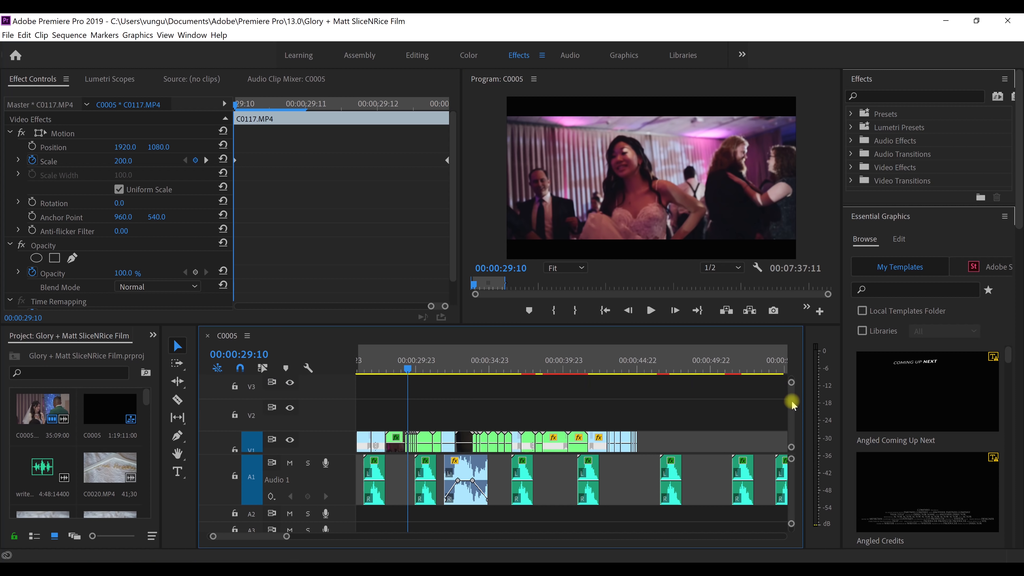
scroll(792, 403, down, 1)
key(Left)
key(Left)
key(Left)
key(Left)
key(Right)
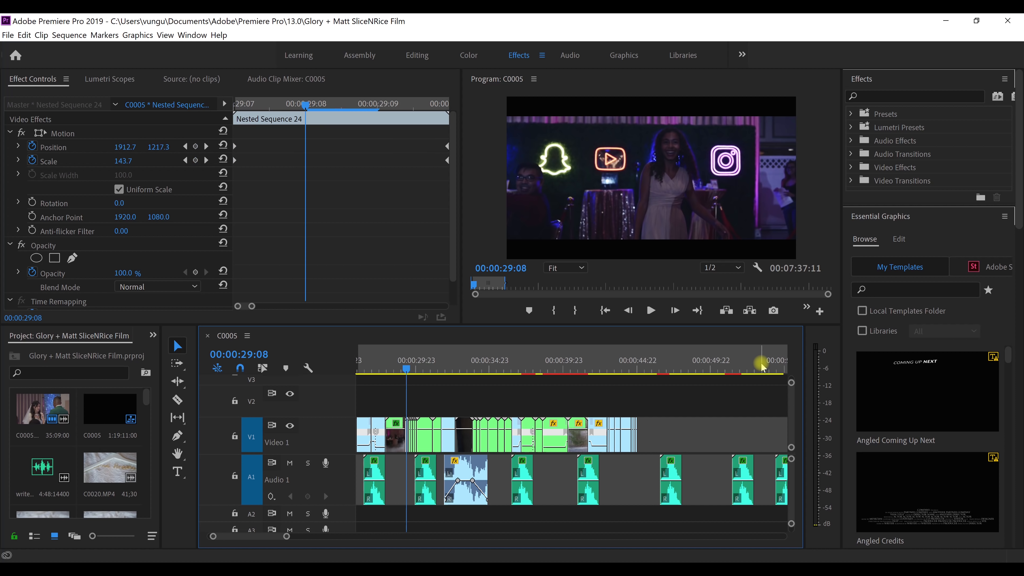
- Step frame by frame through the quick cuts from Nested Sequence 24 to the start of Nested Sequence 26 at 00:00:29:16
key(Right)
key(Right)
key(Right)
key(Right)
key(Right)
key(Right)
key(Right)
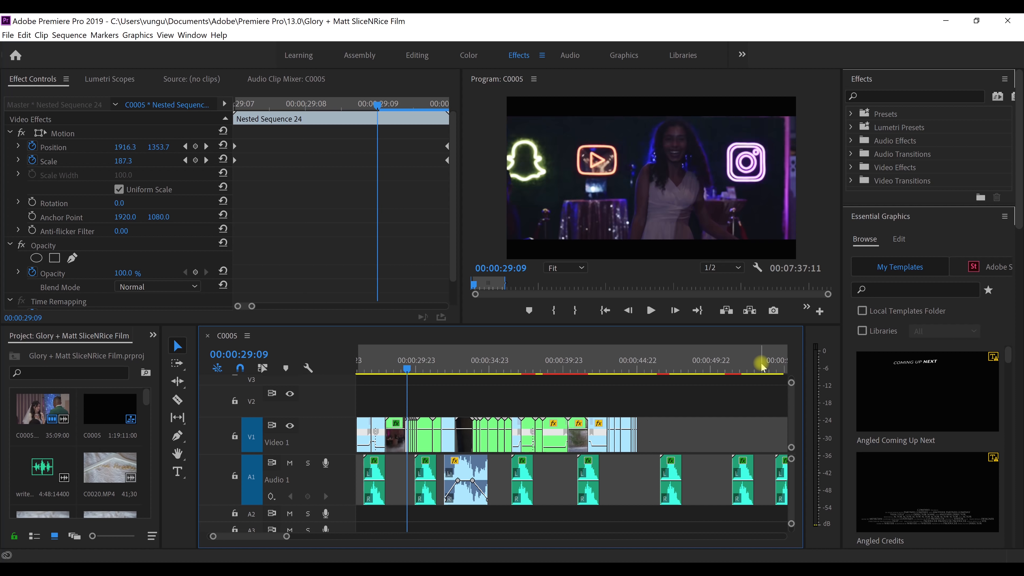
key(Right)
key(Right)
key(Right)
key(Right)
key(Right)
key(Right)
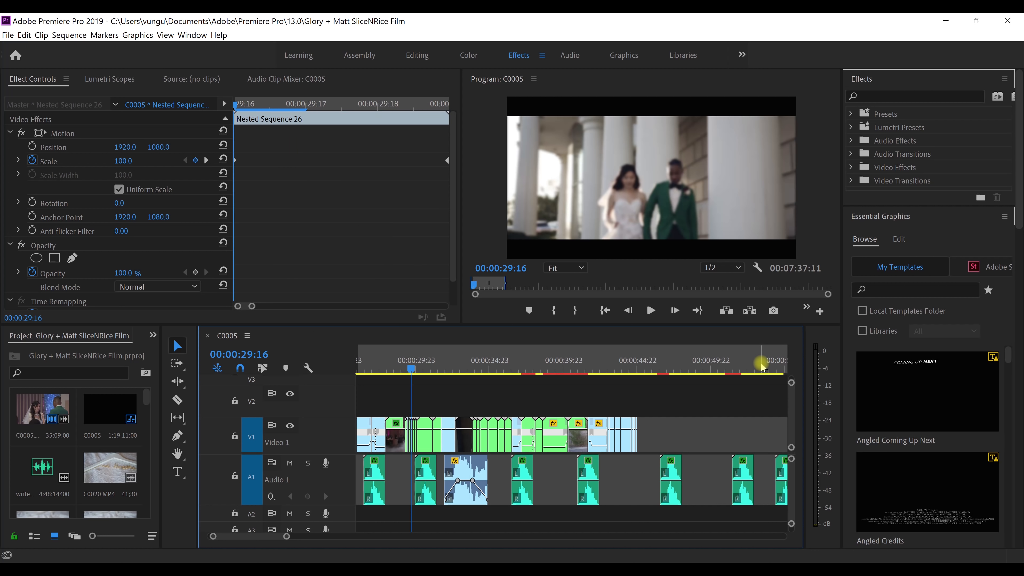
- Continue frame by frame from Nested Sequence 26 to the start of Nested Sequence 29 at 00:00:30:01
key(Right)
key(Right)
key(Right)
key(Right)
key(Right)
key(Right)
key(Right)
key(Right)
key(Right)
key(Right)
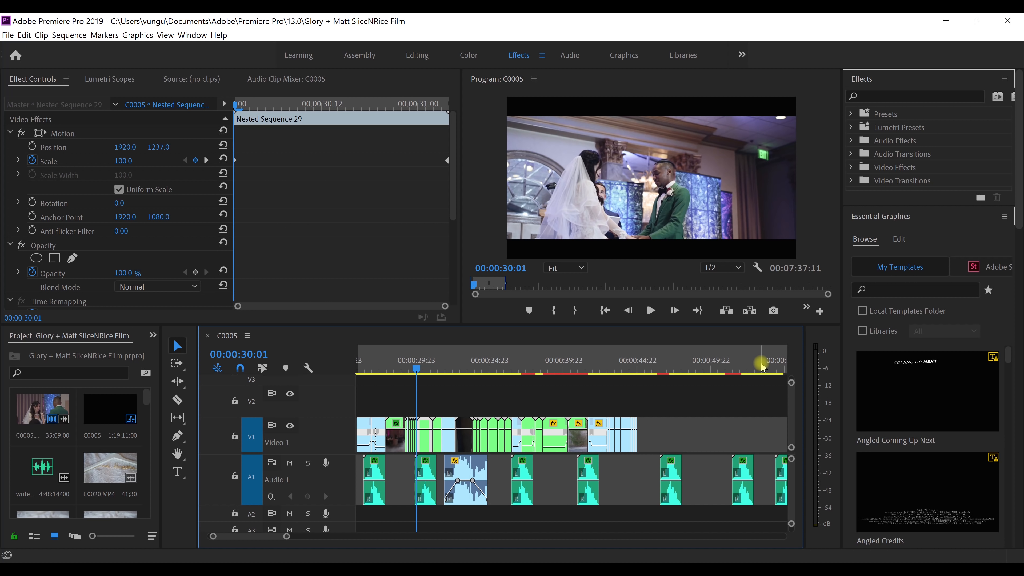
- Step forward and back through Nested Sequence 29 to examine its shots, finishing at 00:00:30:12
key(Right)
key(Right)
key(Right)
key(Right)
key(Right)
key(Right)
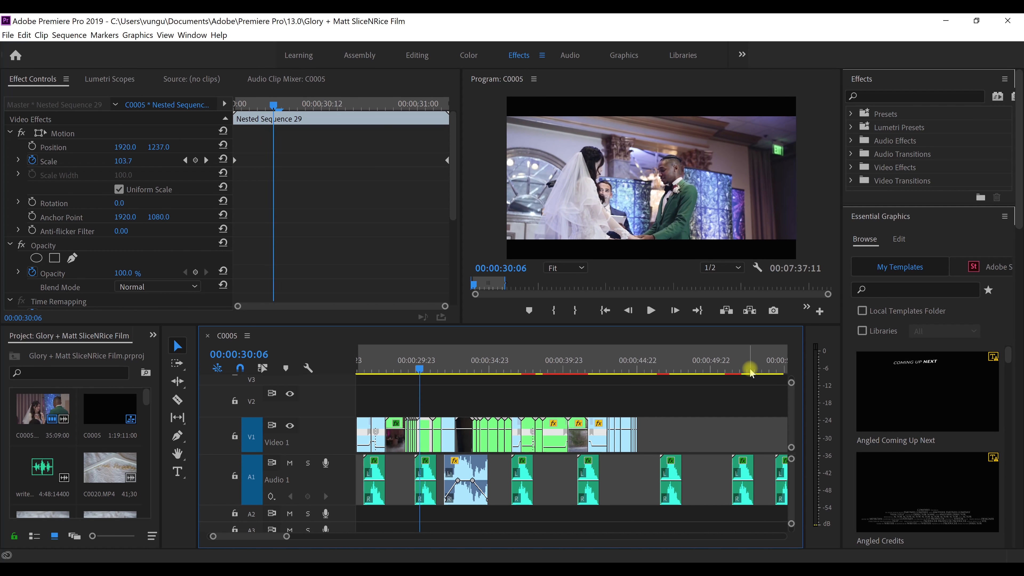
key(Right)
key(Right)
key(Right)
key(Right)
key(Right)
key(Left)
key(Left)
key(Left)
key(Left)
key(Right)
key(Right)
key(Right)
key(Right)
key(Right)
key(Right)
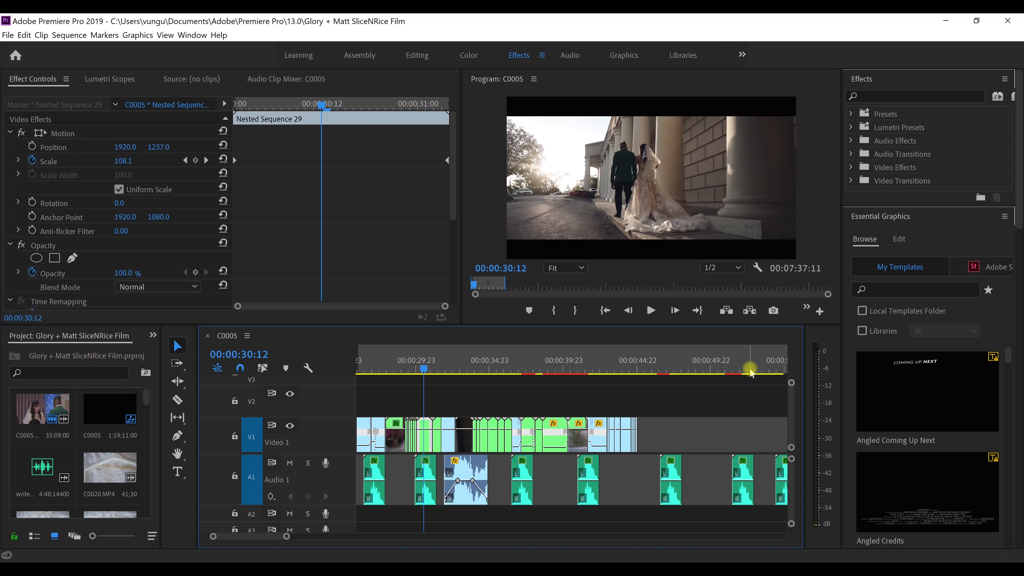
- Step frame by frame through the rest of Nested Sequence 29 into Nested Sequence 30 at 00:00:31:05
key(Right)
key(Right)
key(Right)
key(Right)
key(Right)
key(Right)
key(Right)
key(Right)
key(Right)
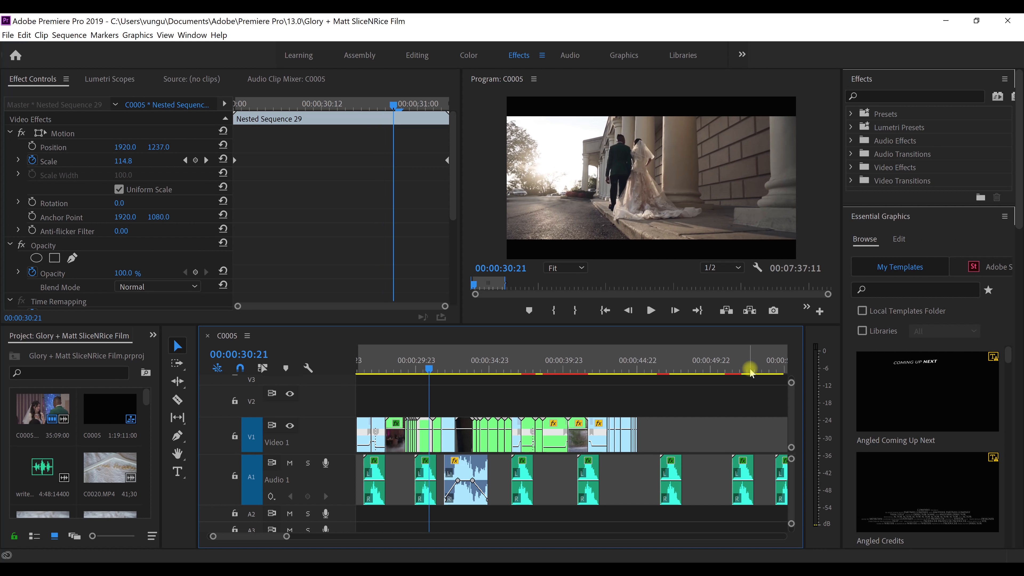
key(Right)
key(Right)
key(Right)
key(Right)
key(Right)
key(Right)
key(Right)
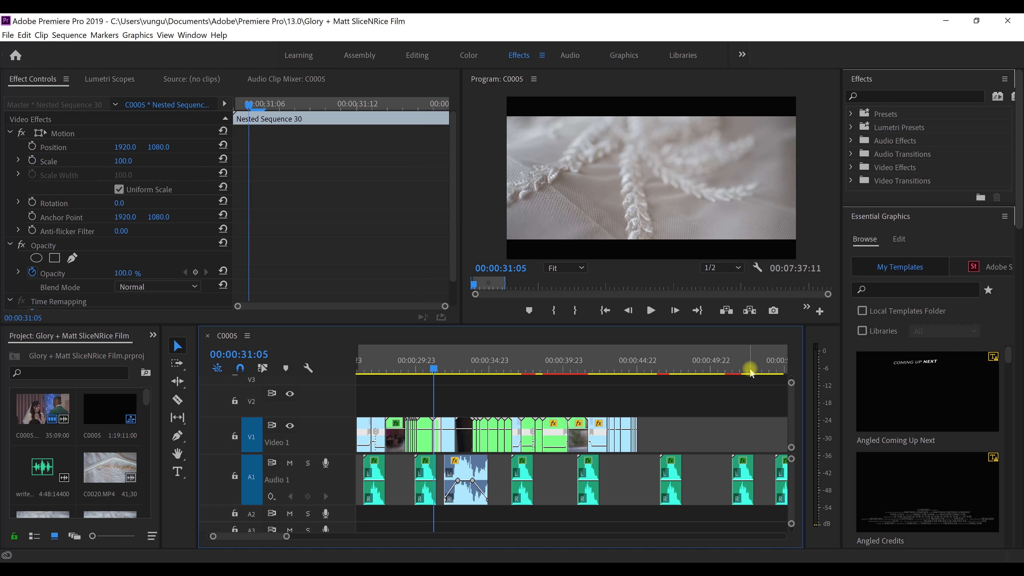
- Step back and forth across the cut between Nested Sequence 29 and Nested Sequence 30, finishing at 00:00:31:04
key(Left)
key(Left)
key(Left)
key(Left)
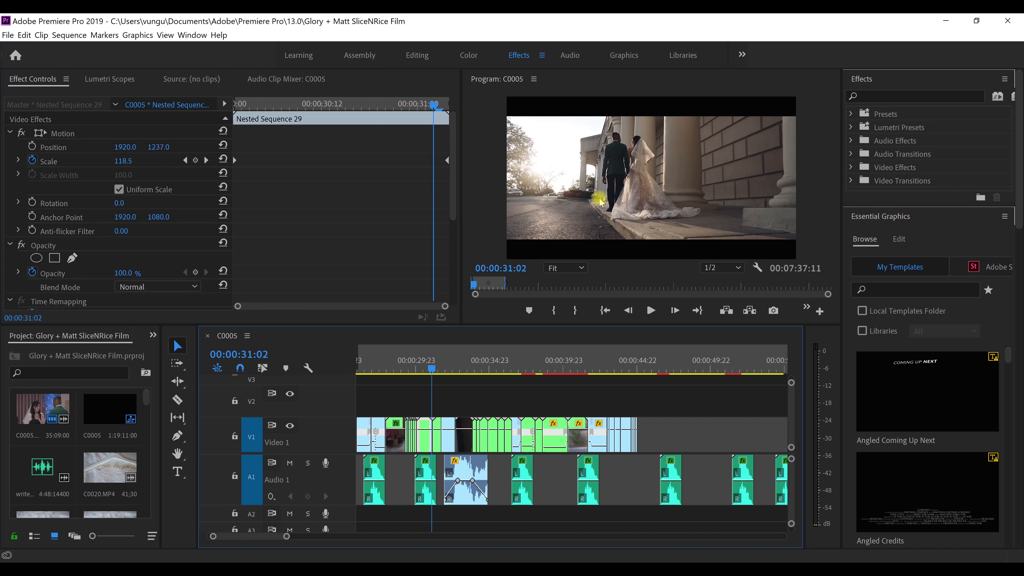
key(Right)
key(Right)
key(Left)
key(Right)
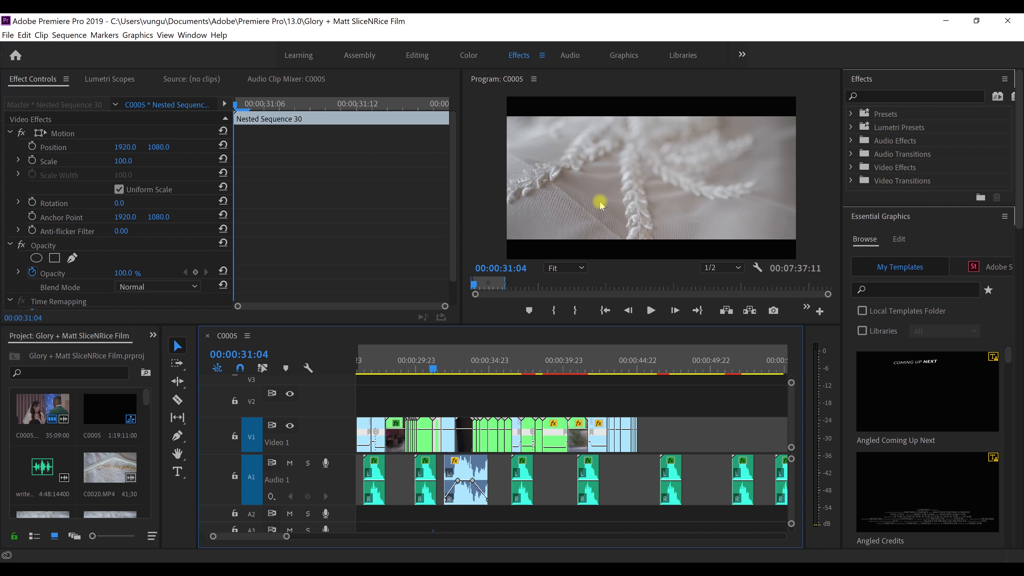
- Advance frame by frame through the lace close-up in Nested Sequence 30 to the start of C0016.MP4
key(Right)
key(Right)
key(Right)
key(Right)
key(Right)
key(Right)
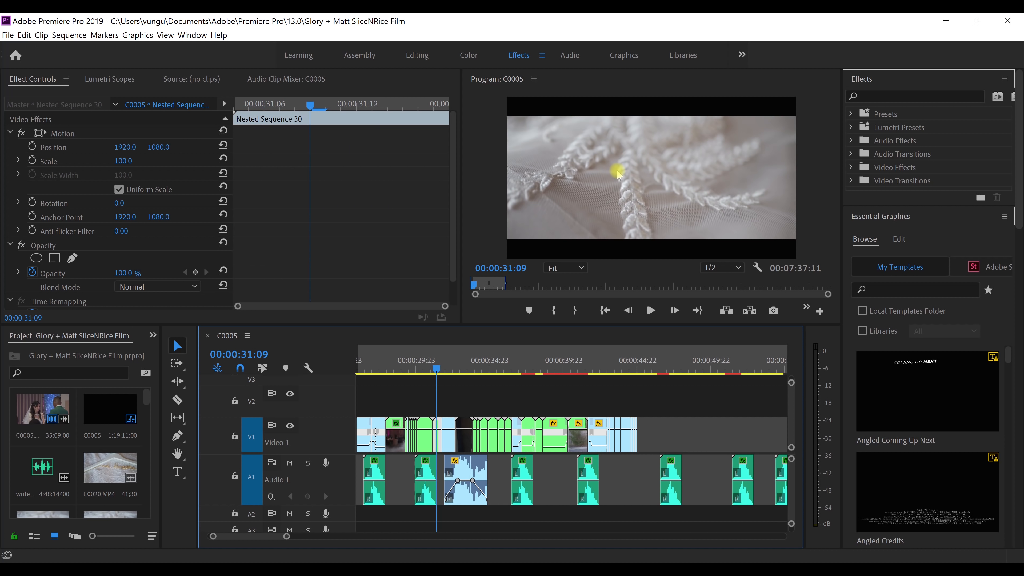
key(Right)
key(Right)
key(Right)
key(Right)
key(Right)
key(Right)
key(Right)
key(Right)
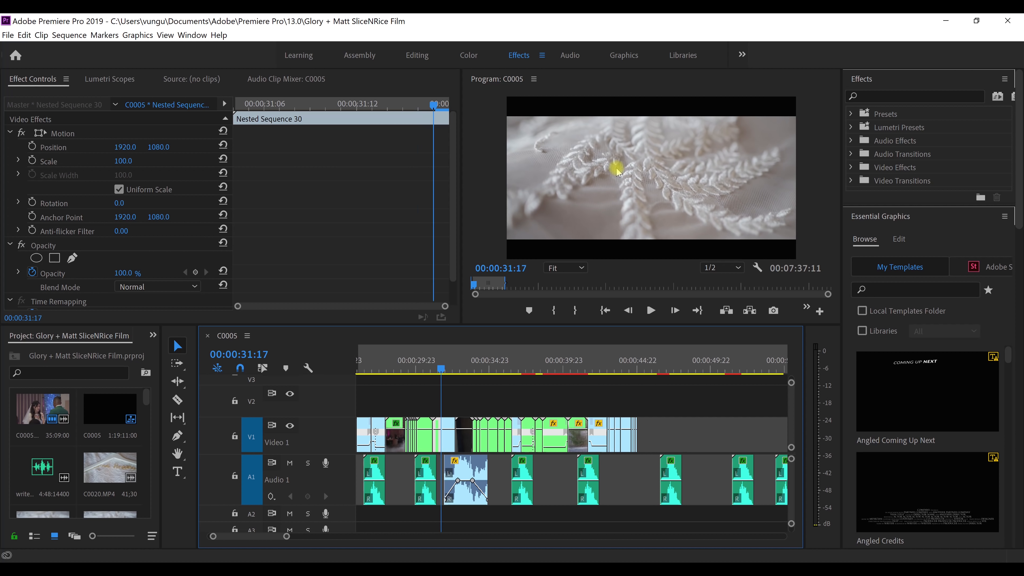
key(Right)
key(Right)
key(Right)
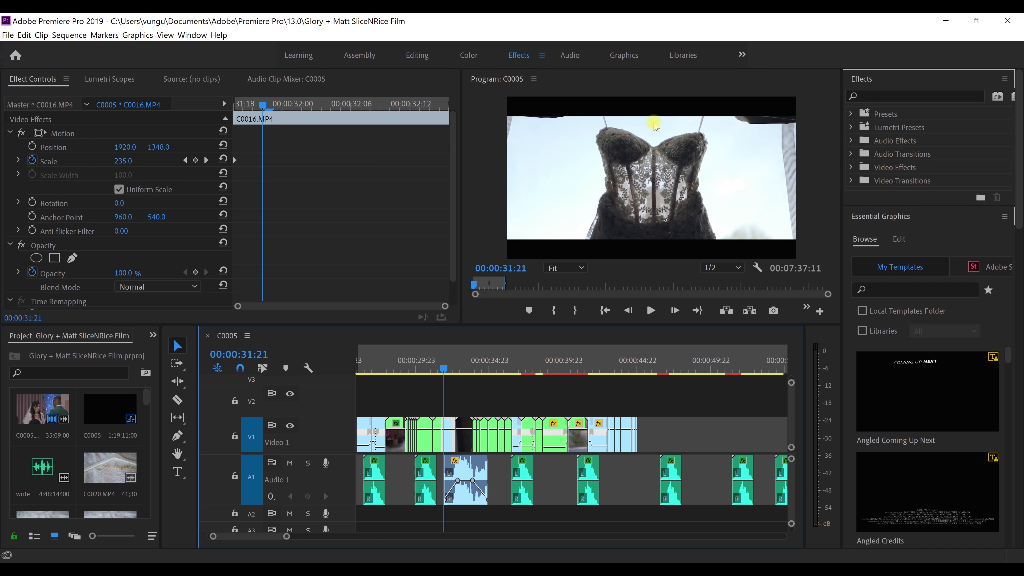
- Step through the scale animation on the dress clip C0016.MP4 and into Nested Sequence 43 at 00:00:32:20
key(Right)
key(Right)
key(Right)
key(Right)
key(Right)
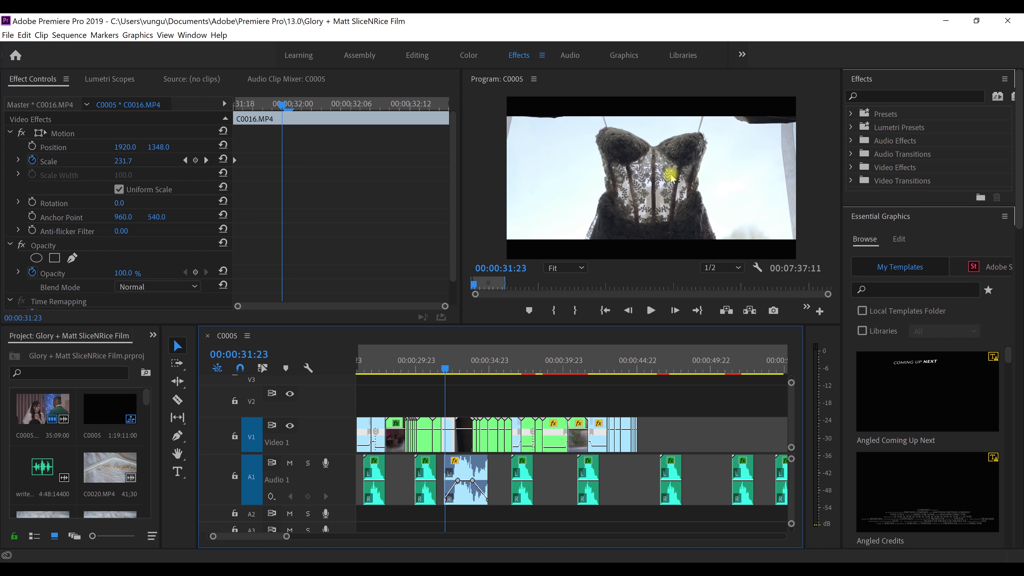
key(Right)
key(Right)
key(Right)
key(Right)
key(Right)
key(Right)
key(Right)
key(Right)
key(Right)
key(Right)
key(Right)
key(Right)
key(Right)
key(Right)
key(Right)
key(Right)
key(Right)
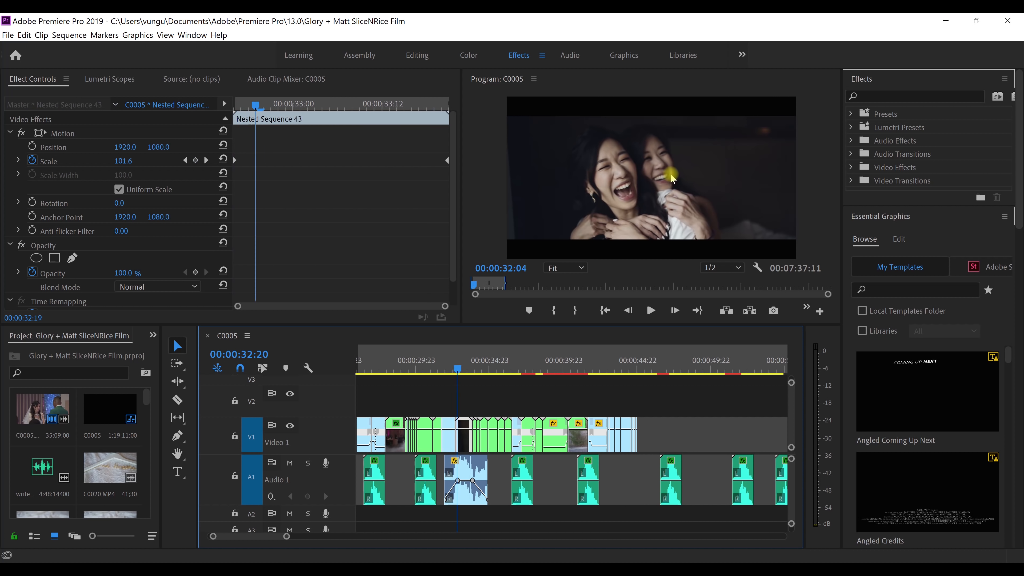
- Step back across the cut to 00:00:32:13 in C0016.MP4
key(Left)
key(Left)
key(Left)
key(Left)
key(Left)
key(Left)
key(Left)
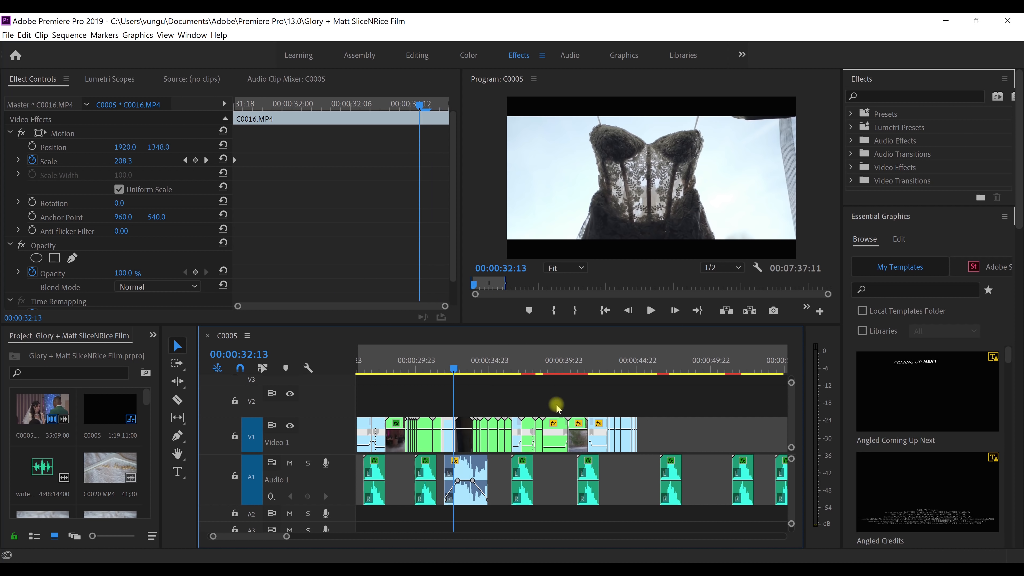
- Replay the transition from C0016.MP4 into Nested Sequence 43 frame by frame, up to 00:00:33:00
key(Right)
key(Right)
key(Right)
key(Right)
key(Right)
key(Right)
key(Right)
key(Right)
key(Right)
key(Right)
key(Right)
key(Right)
key(Right)
key(Right)
key(Right)
key(Right)
key(Right)
key(Right)
key(Right)
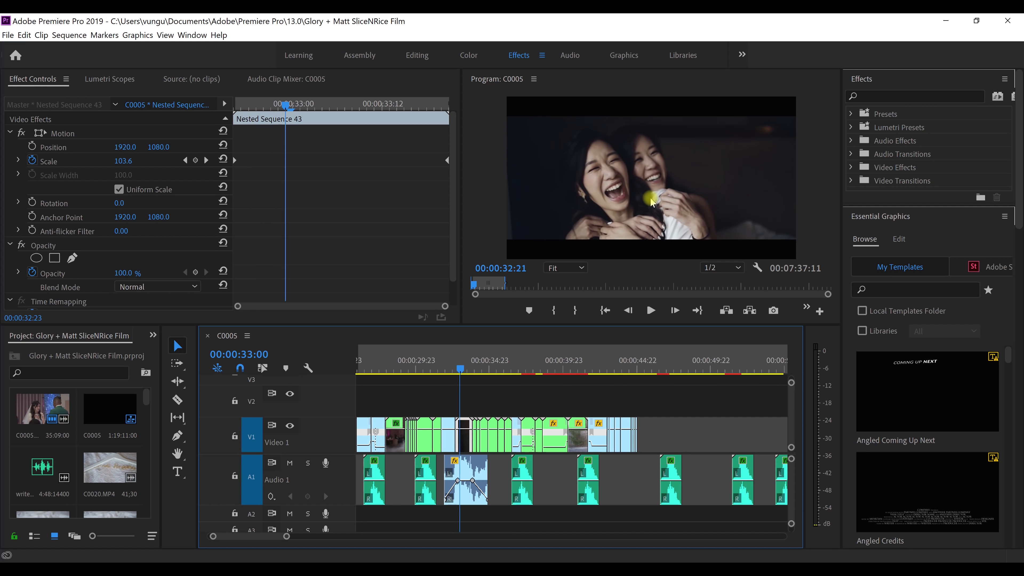
- Continue frame by frame through the scale-up in Nested Sequence 43 to 00:00:33:19
key(Right)
key(Right)
key(Right)
key(Right)
key(Right)
key(Right)
key(Right)
key(Right)
key(Right)
key(Right)
key(Right)
key(Right)
key(Right)
key(Right)
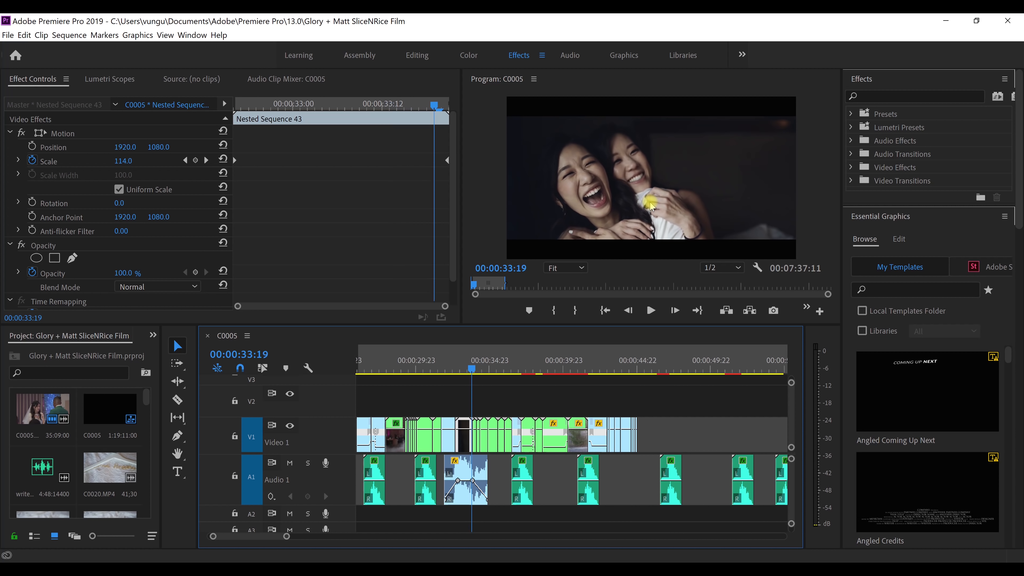
- Step from Nested Sequence 43 through the bridesmaids shots of Nested Sequence 44 to Nested Sequence 46 at 00:00:34:12
key(Right)
key(Right)
key(Right)
key(Right)
key(Right)
key(Right)
key(Right)
key(Right)
key(Right)
key(Right)
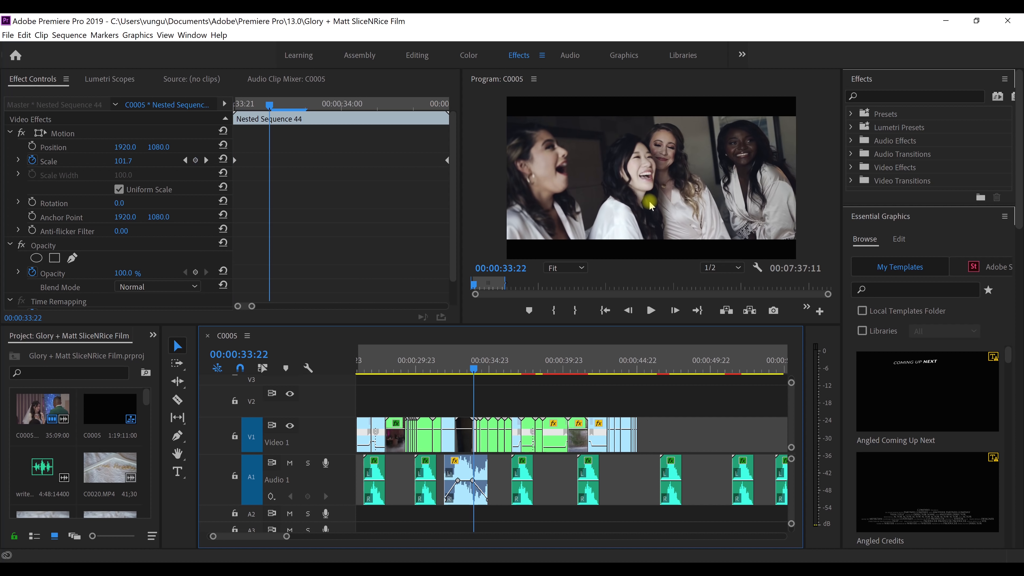
key(Right)
key(Right)
key(Right)
key(Right)
key(Right)
key(Right)
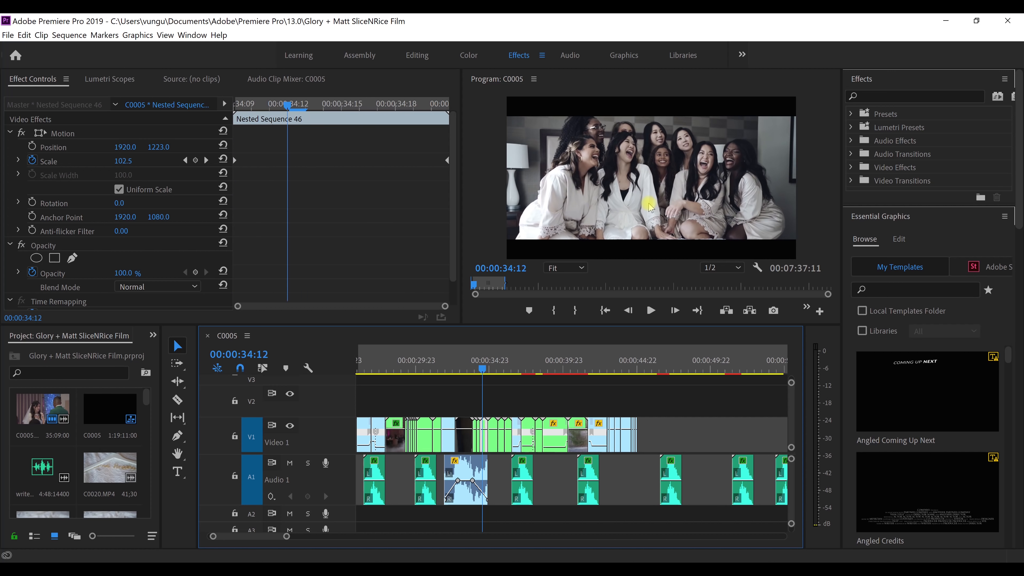
- Step back from Nested Sequence 46 past the start of Nested Sequence 43 and play these scaled cuts in real time
key(Left)
key(Left)
key(Left)
key(Left)
key(Left)
key(Left)
key(Left)
key(Left)
key(Left)
key(Left)
key(Left)
key(Left)
key(Left)
key(Left)
key(Left)
key(Left)
key(Left)
key(Left)
key(Left)
key(Left)
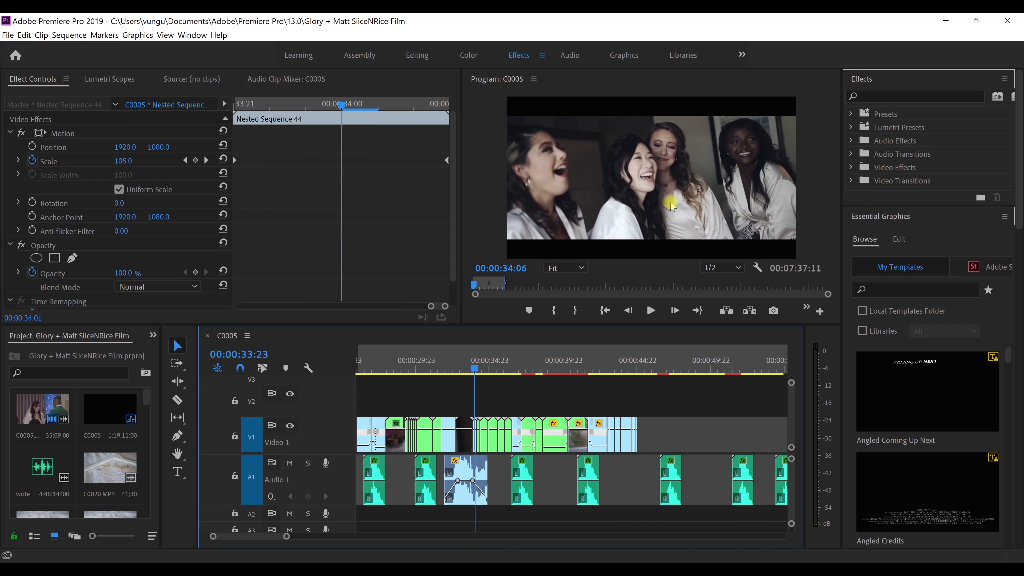
key(Left)
key(Left)
key(Left)
key(Left)
key(Left)
key(Left)
key(Left)
key(Left)
key(Left)
key(Left)
key(Left)
key(Left)
key(Left)
key(Left)
key(Left)
key(Left)
key(Left)
key(Left)
key(Left)
key(Left)
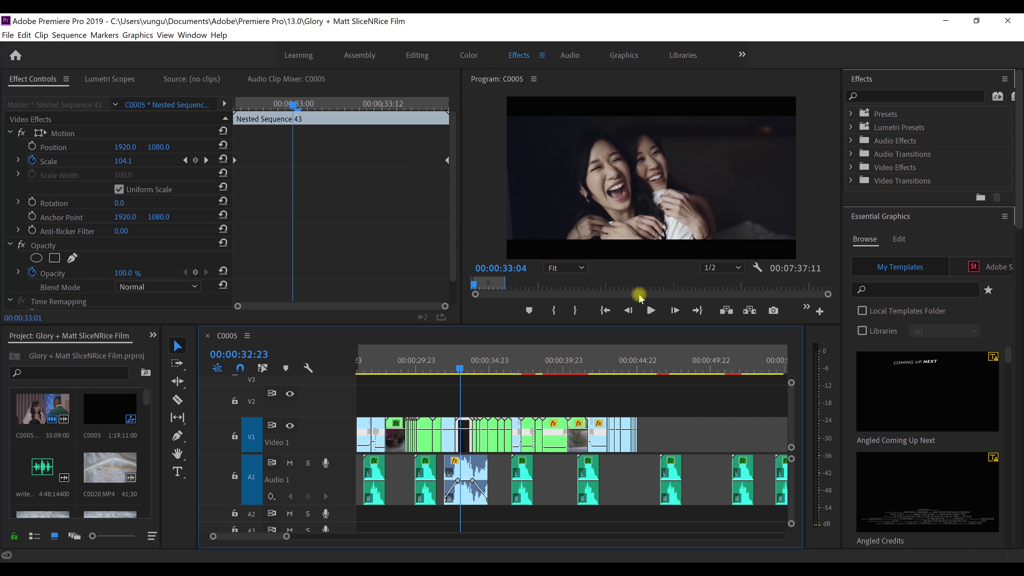
click(653, 311)
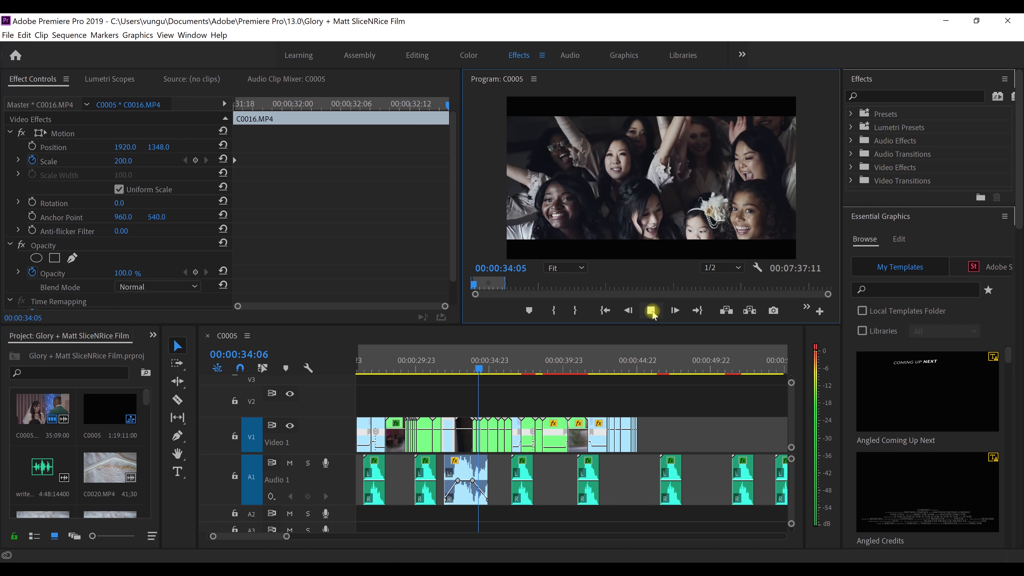
- Play the cuts from 00:00:34:05 through Nested Sequences 31 and 32 into C0027.MP4, pausing along the way
click(651, 311)
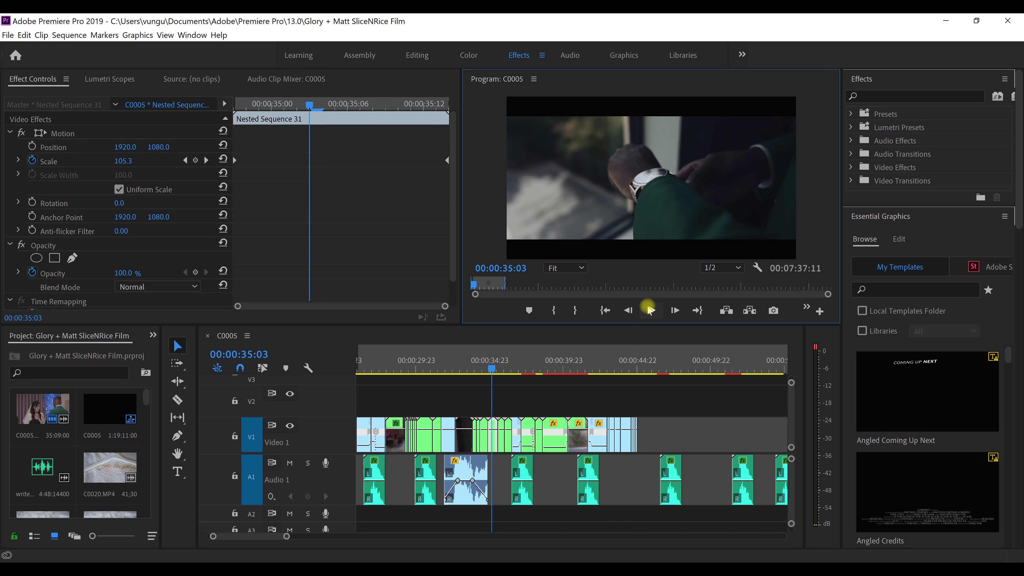
click(652, 314)
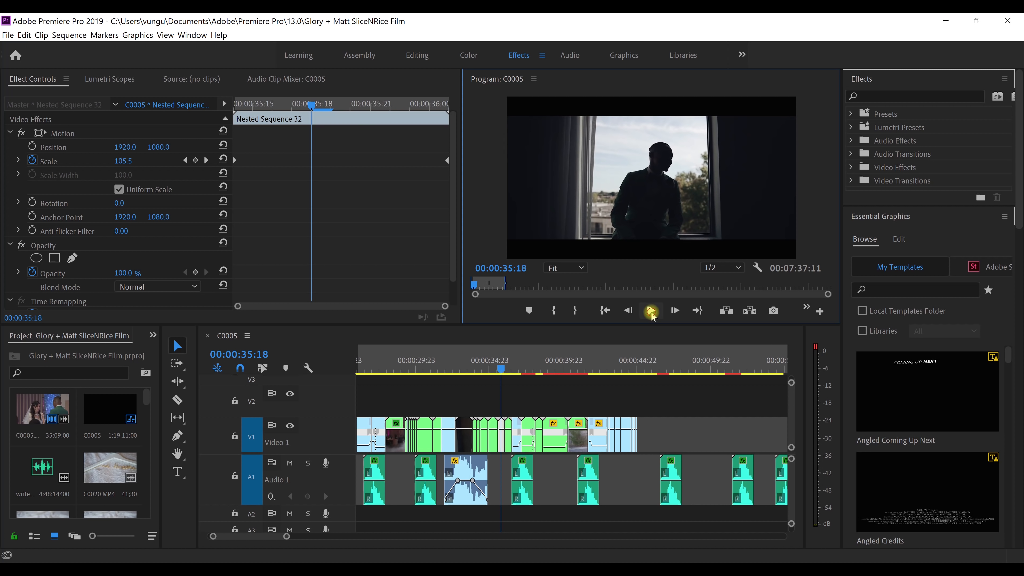
click(652, 311)
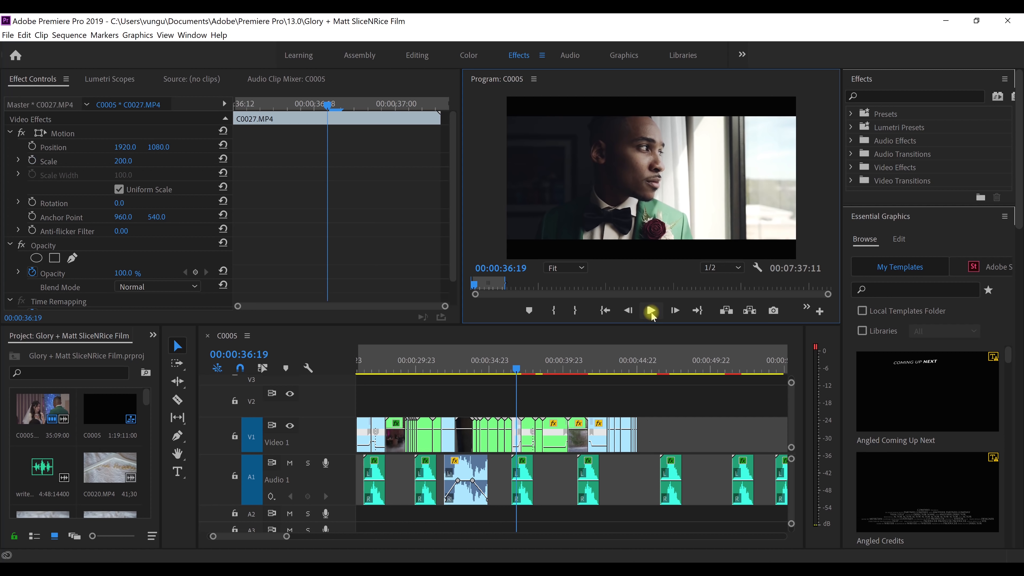
click(652, 312)
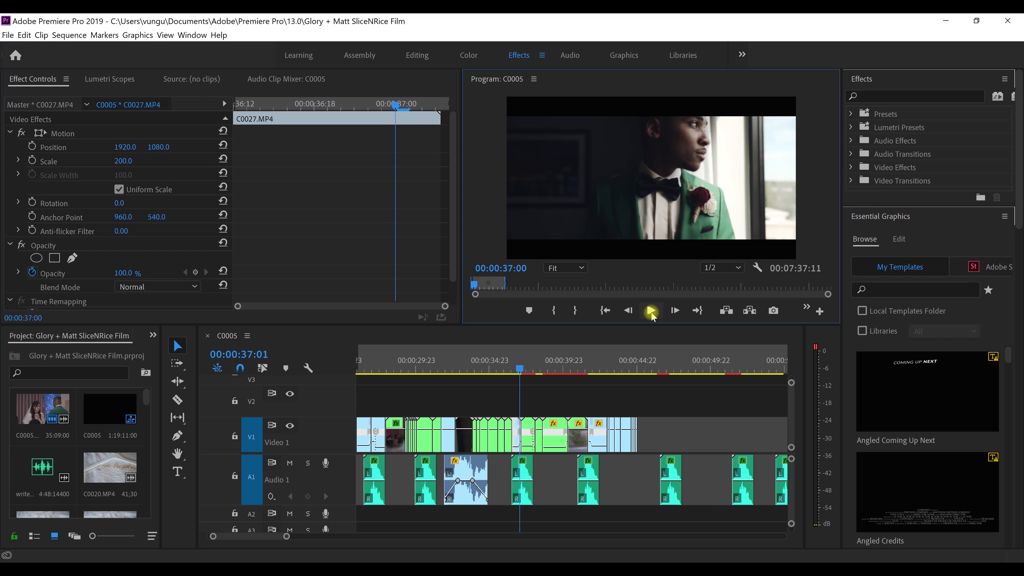
- Step frame by frame across the cut from C0027.MP4 into Nested Sequence 34, up to 00:00:37:07
key(Right)
key(Right)
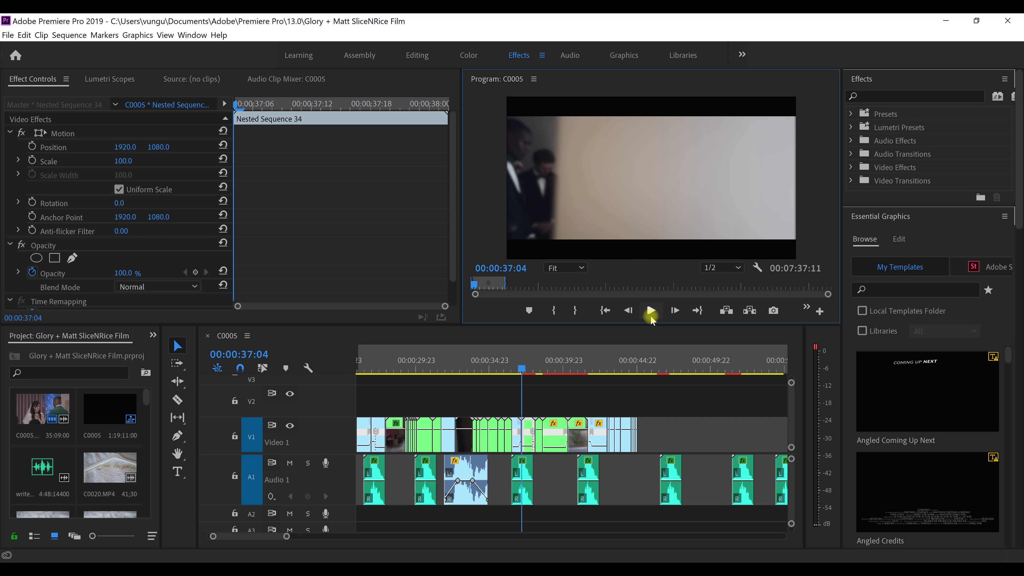
key(Left)
key(Right)
key(Right)
key(Right)
key(Right)
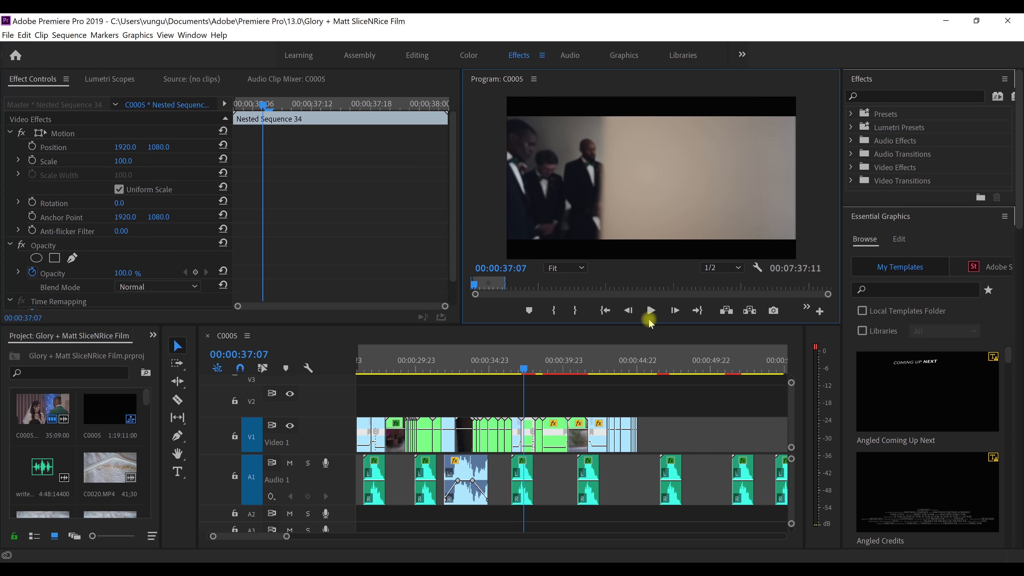
- Continue frame by frame through the groomsmen shot in Nested Sequence 34 to its blurred end at 00:00:38:01
key(Right)
key(Right)
key(Right)
key(Right)
key(Right)
key(Right)
key(Right)
key(Right)
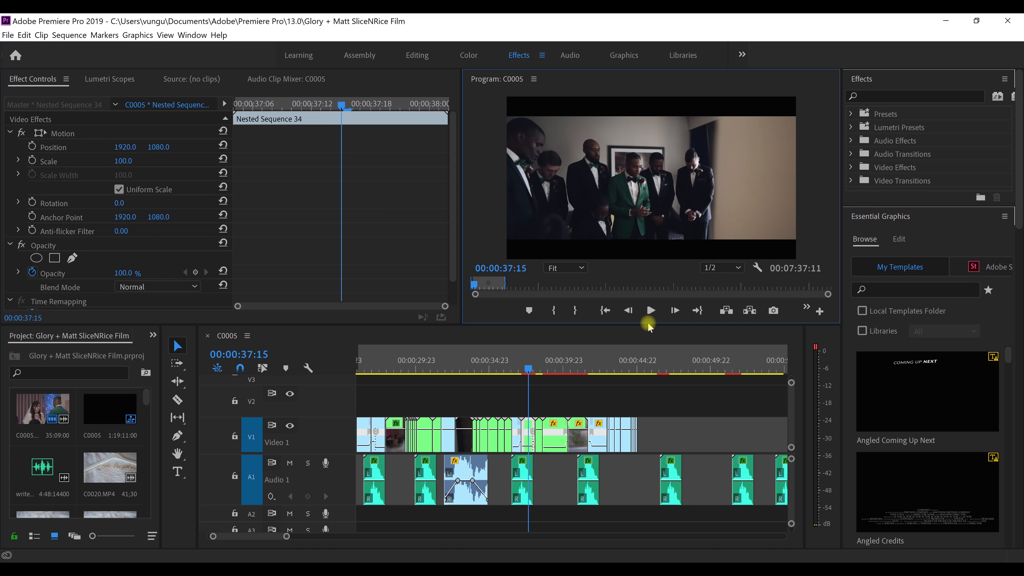
key(Right)
key(Right)
key(Right)
key(Right)
key(Right)
key(Right)
key(Right)
key(Right)
key(Right)
key(Right)
key(Right)
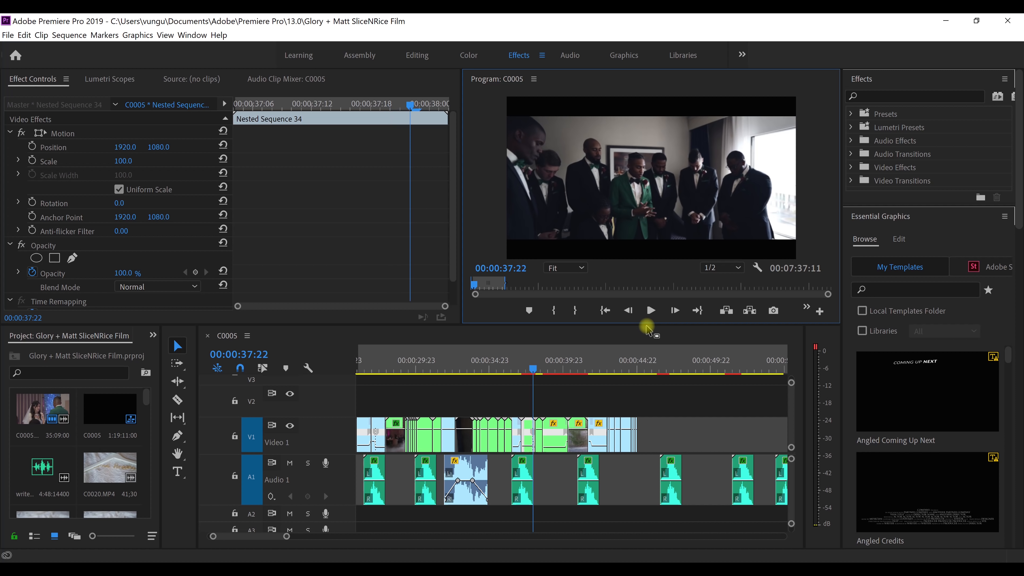
- Step back through Nested Sequence 34 to the last frame of C0027.MP4 at 00:00:37:03
key(Left)
key(Left)
key(Left)
key(Left)
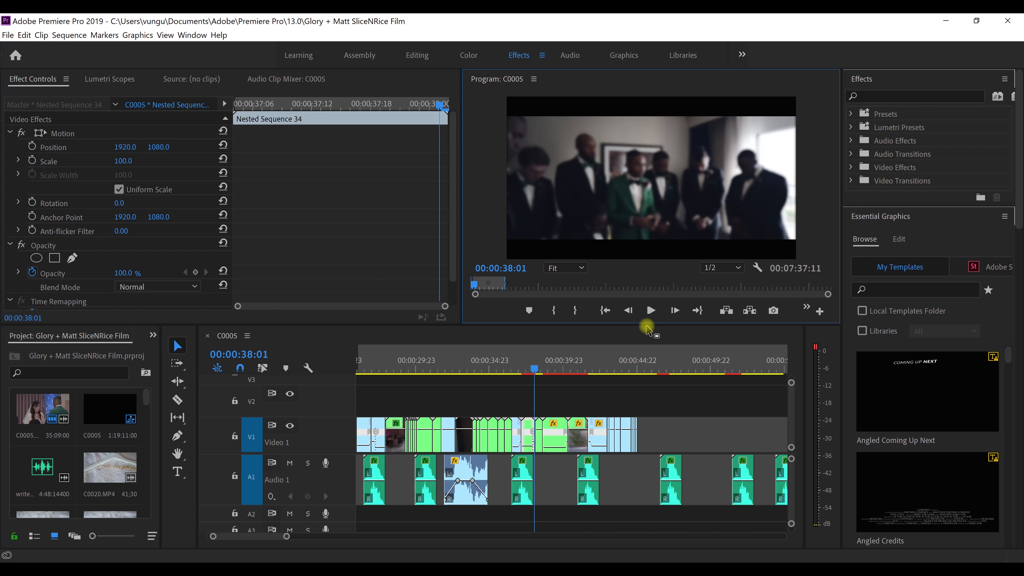
key(Left)
key(Left)
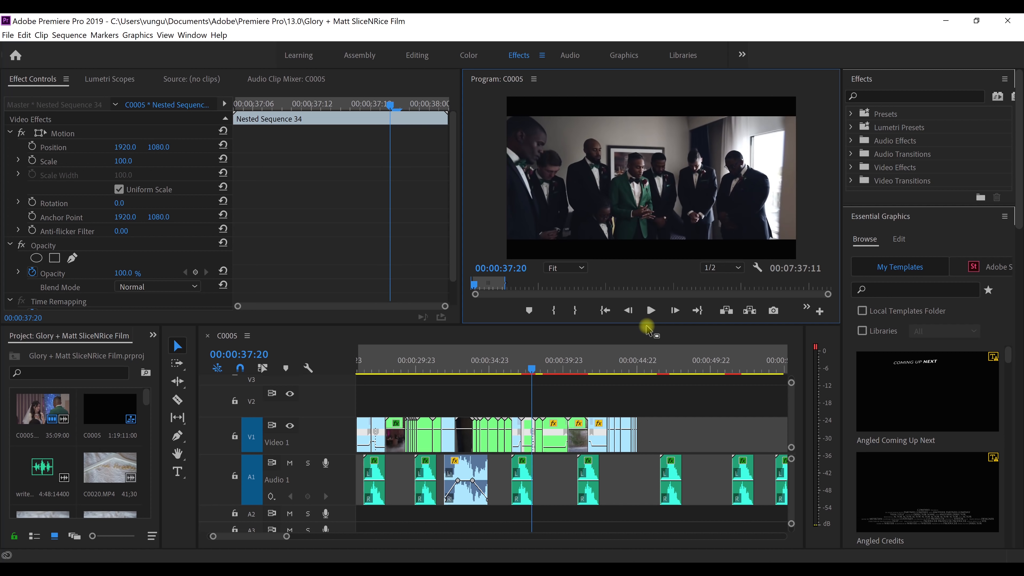
key(Left)
key(Left)
key(Left)
key(Left)
key(Left)
key(Left)
key(Left)
key(Left)
key(Left)
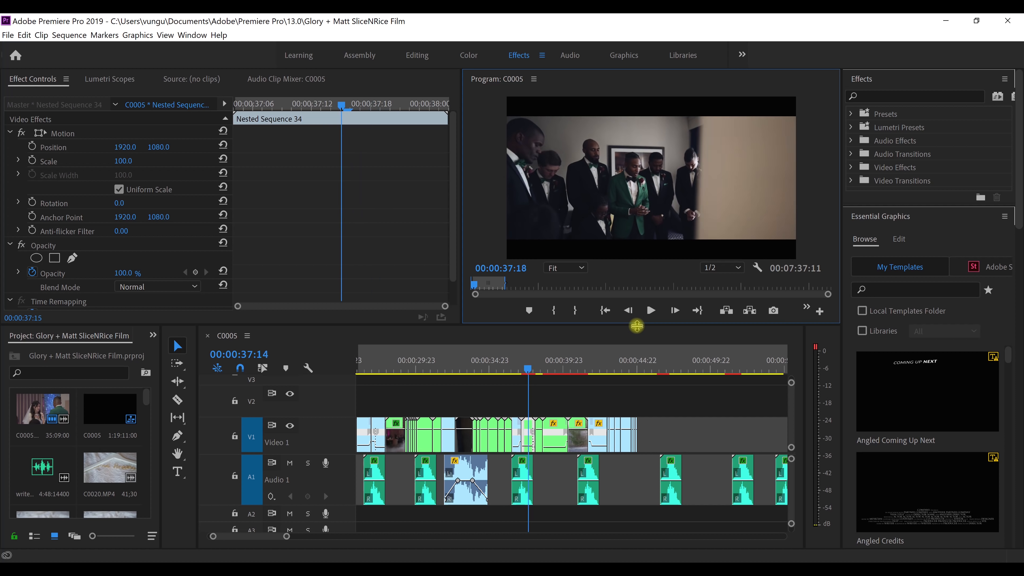
key(Left)
key(Left)
key(Left)
key(Left)
key(Left)
key(Left)
key(Left)
key(Left)
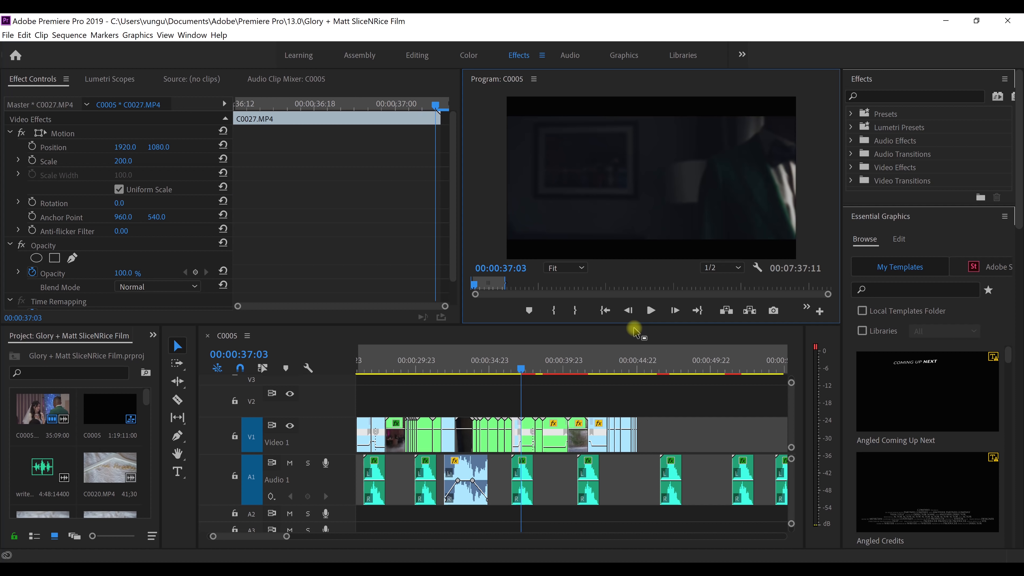
- Step forward to 00:00:37:08 and back to 00:00:37:03 to examine how C0027.MP4 cuts into Nested Sequence 34
key(Right)
key(Right)
key(Right)
key(Right)
key(Right)
key(Right)
key(Right)
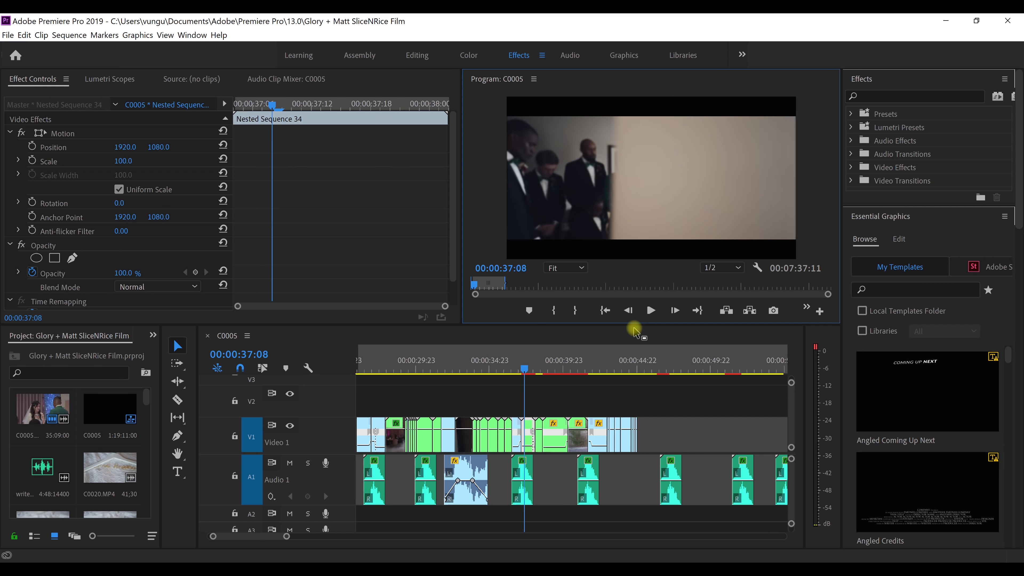
key(Left)
key(Left)
key(Left)
key(Left)
key(Left)
key(Left)
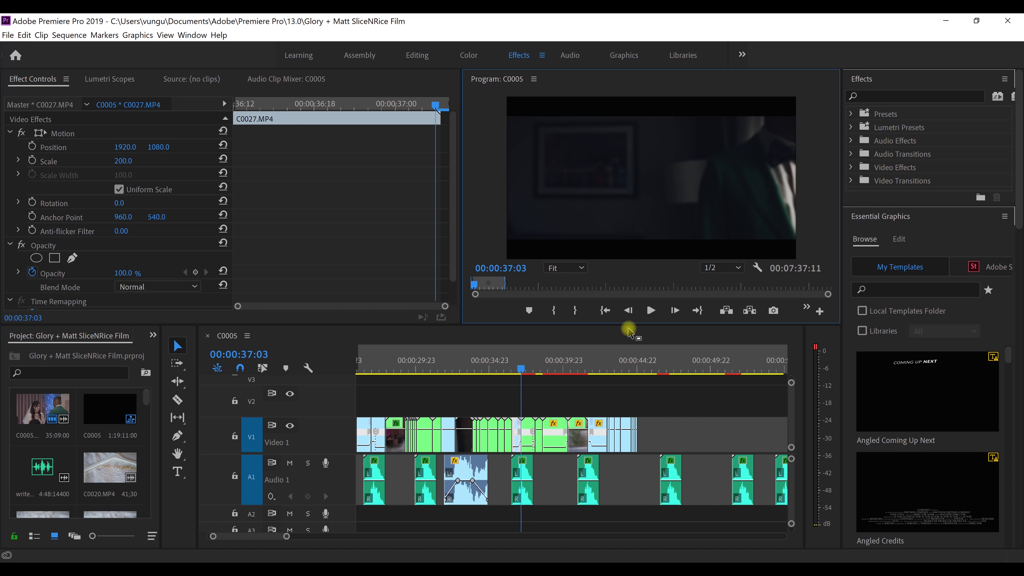
- Replay Nested Sequence 34 frame by frame from the cut at 00:00:37:03 to its blurred last frame at 00:00:38:01
key(Right)
key(Right)
key(Right)
key(Right)
key(Right)
key(Right)
key(Right)
key(Right)
key(Right)
key(Right)
key(Right)
key(Right)
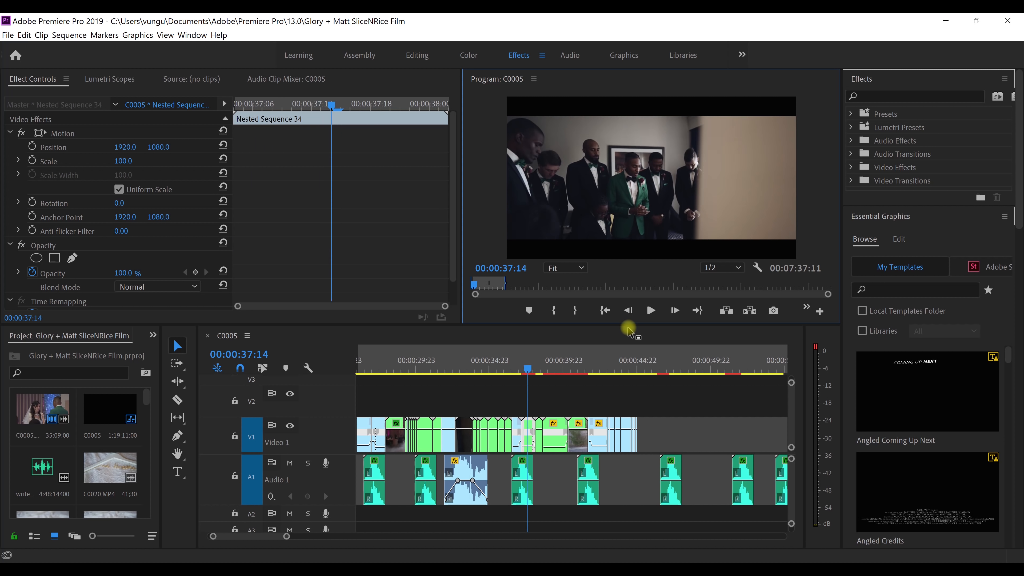
key(Right)
key(Right)
key(Right)
key(Right)
key(Right)
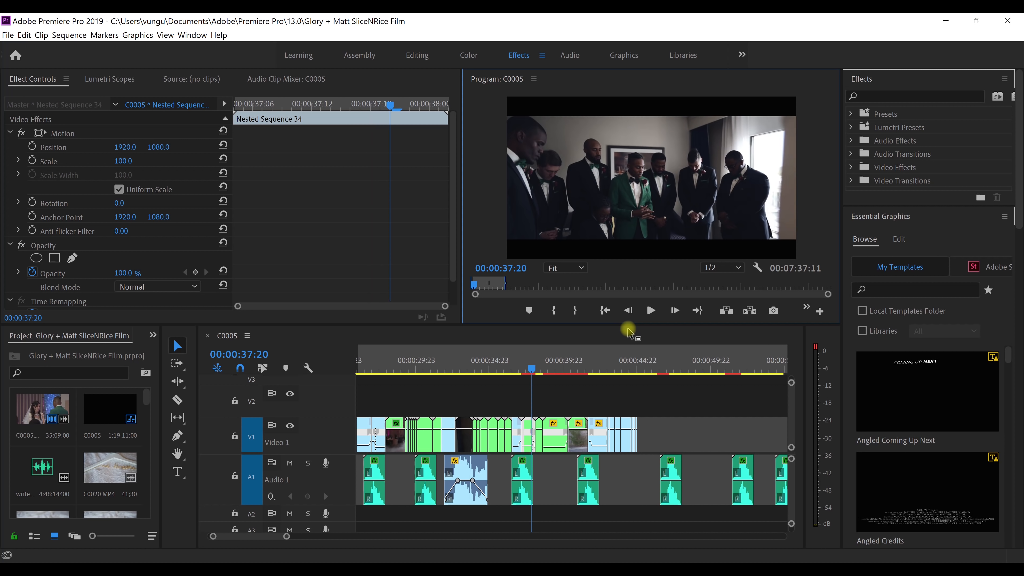
key(Right)
key(Right)
key(Right)
key(Right)
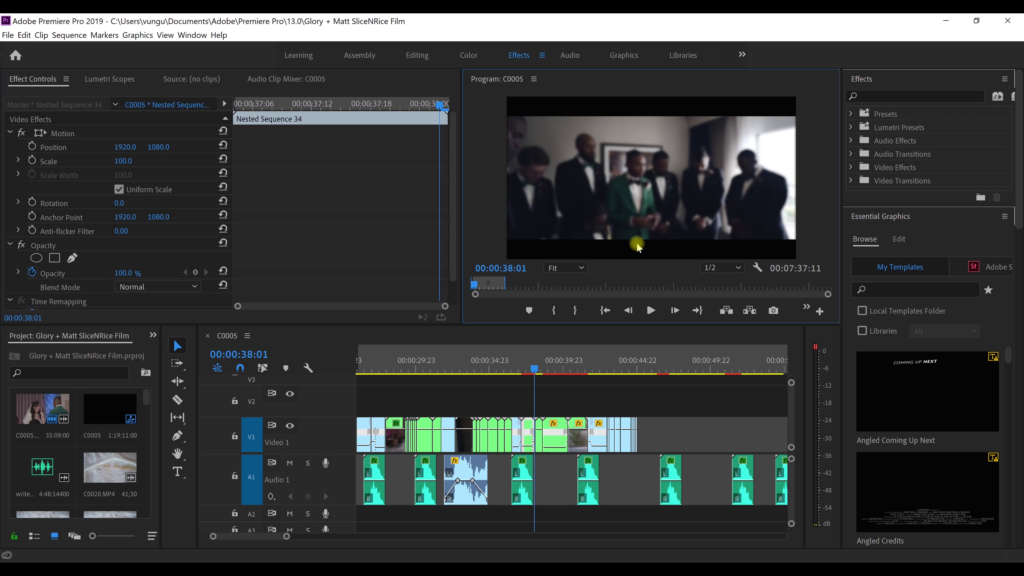
- Compare the blurred frames on both sides of the cut between Nested Sequence 34 and Nested Sequence 36
key(Right)
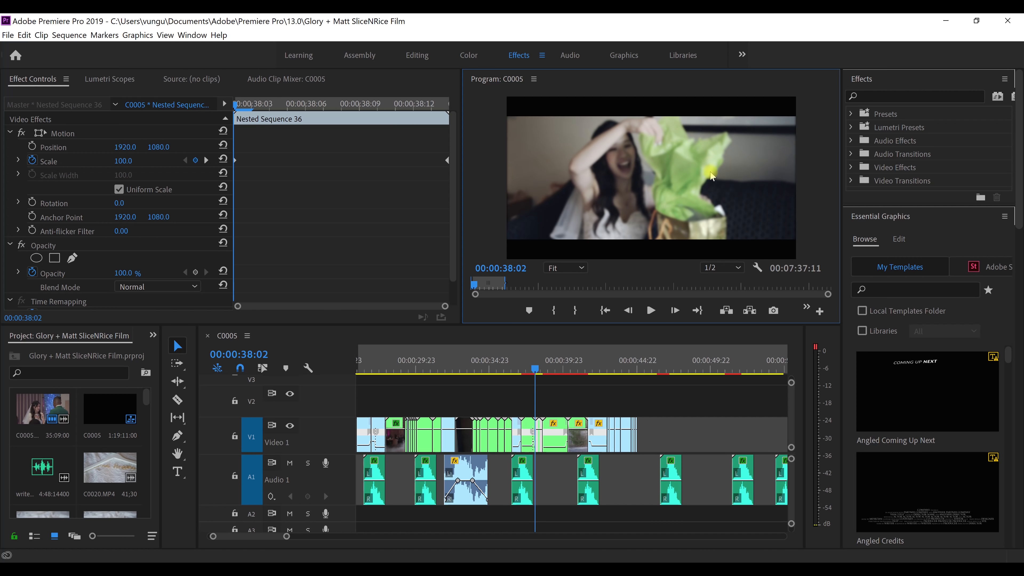
key(Right)
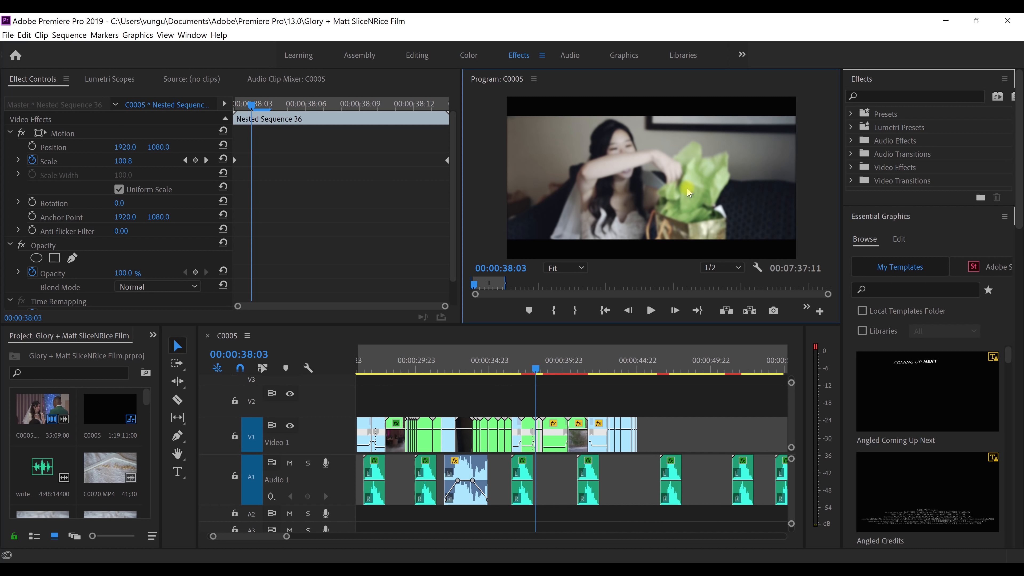
key(Left)
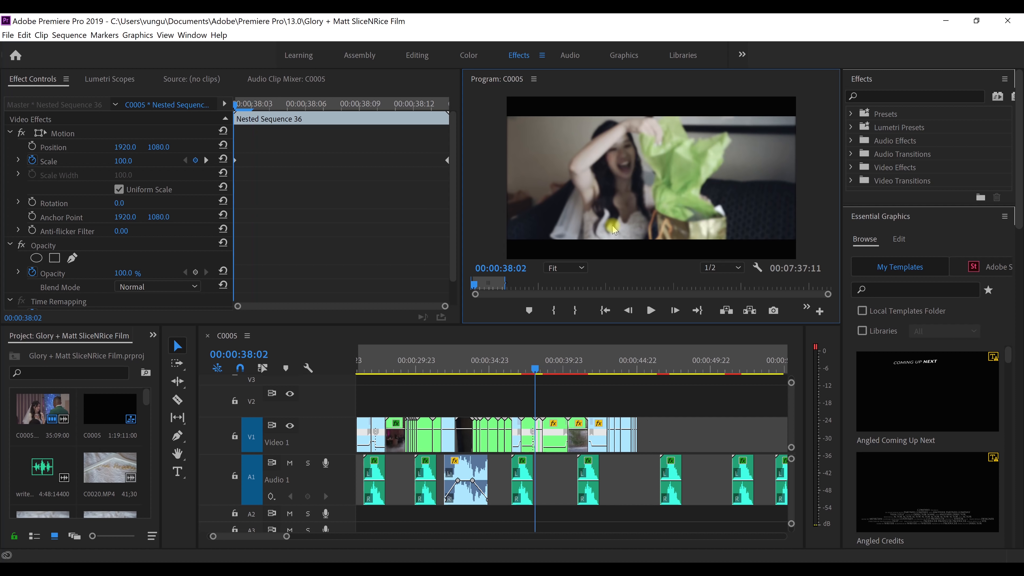
key(Left)
key(Right)
key(Left)
key(Right)
key(Left)
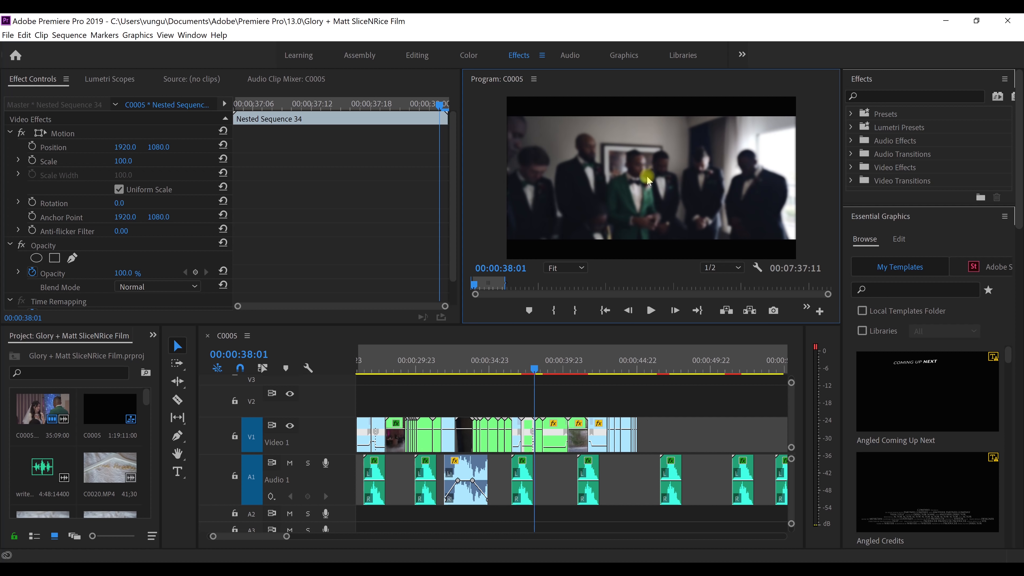
- Play into Nested Sequence 36 and step through its scale-up to the start of Nested Sequence 38 at 00:00:38:14
click(652, 310)
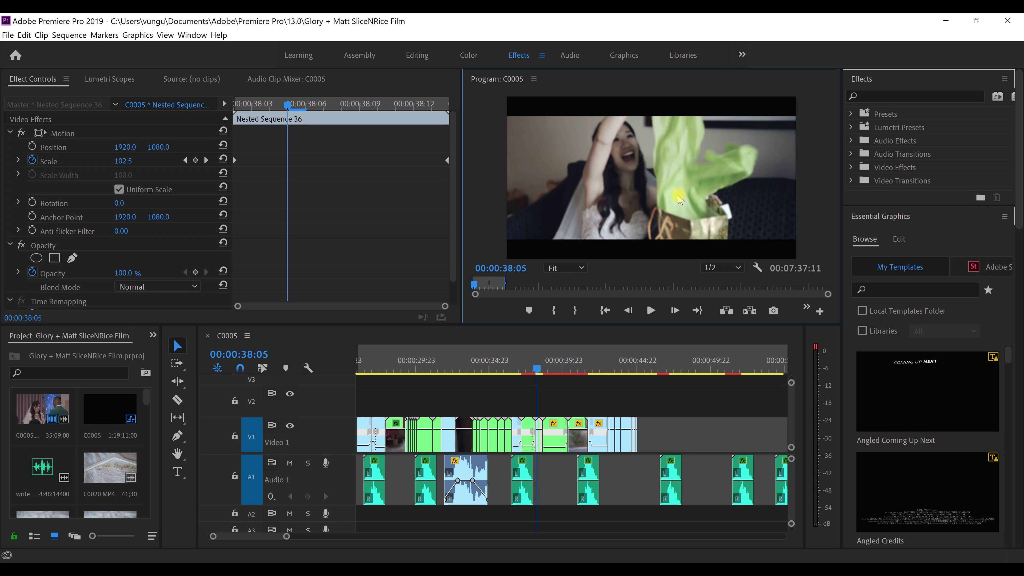
key(Right)
key(Right)
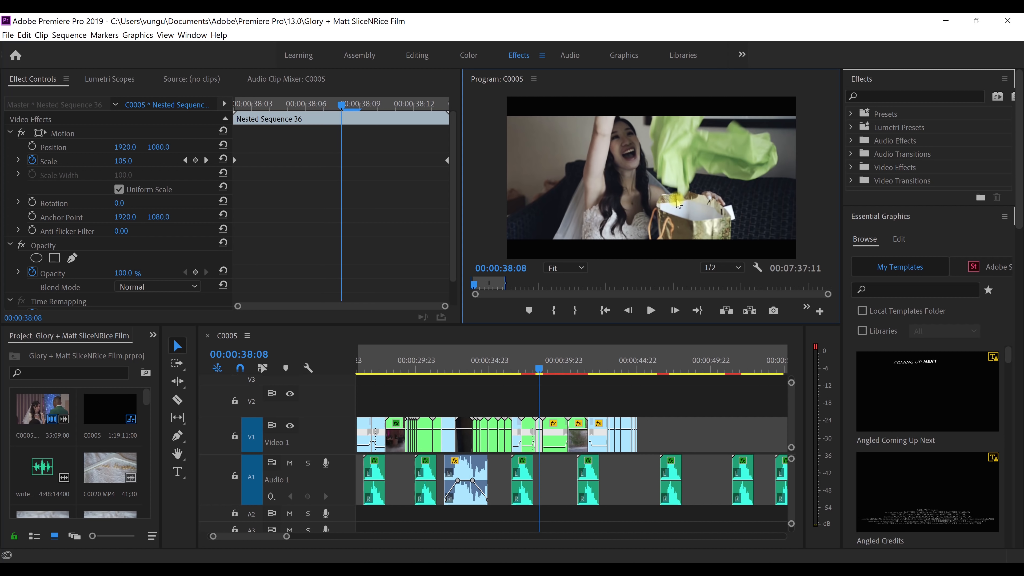
key(Right)
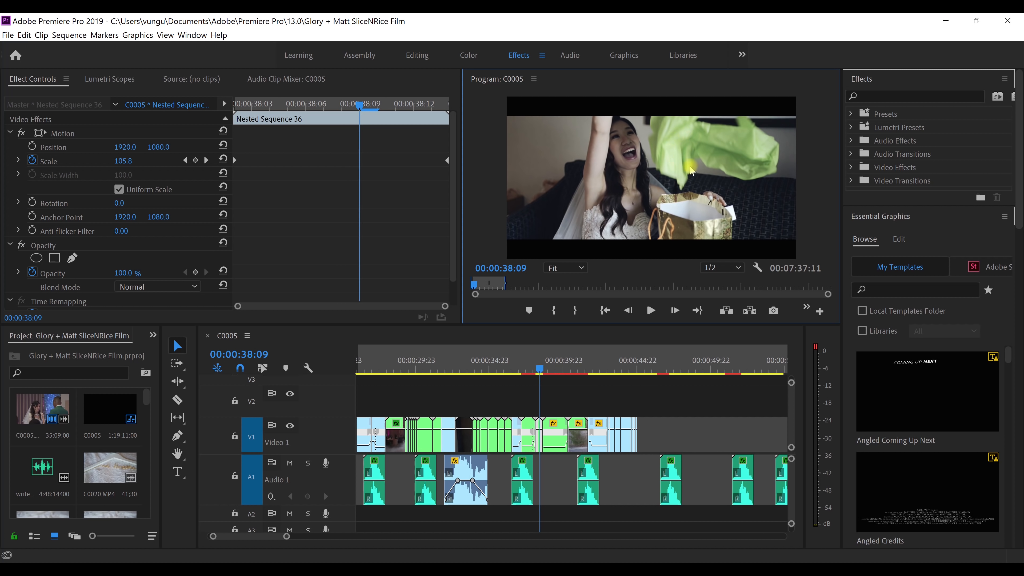
key(Right)
key(Right)
key(Right)
key(Right)
key(Right)
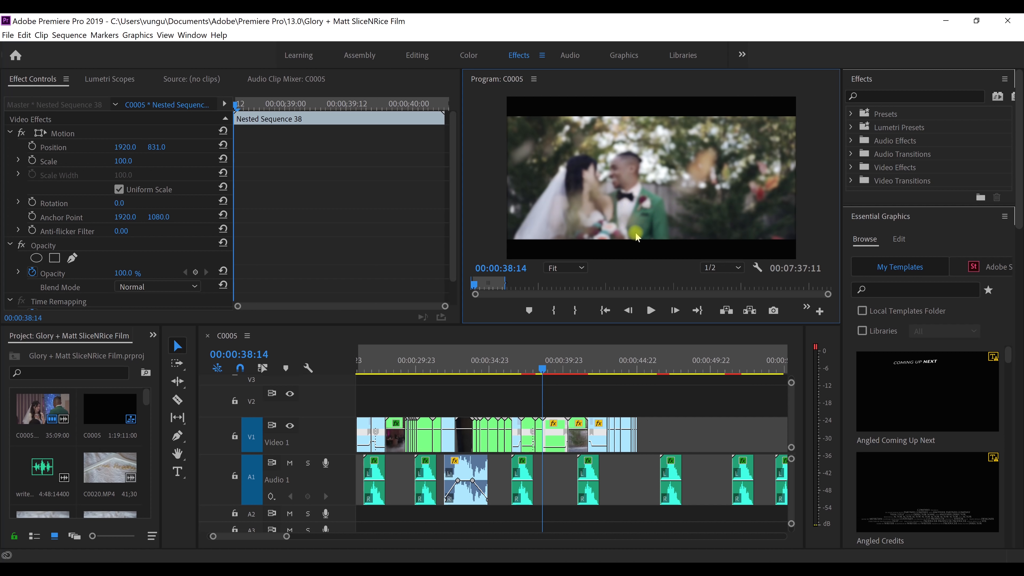
- Step through the opening blur of the couple's shot in Nested Sequence 38 to 00:00:38:22
key(Right)
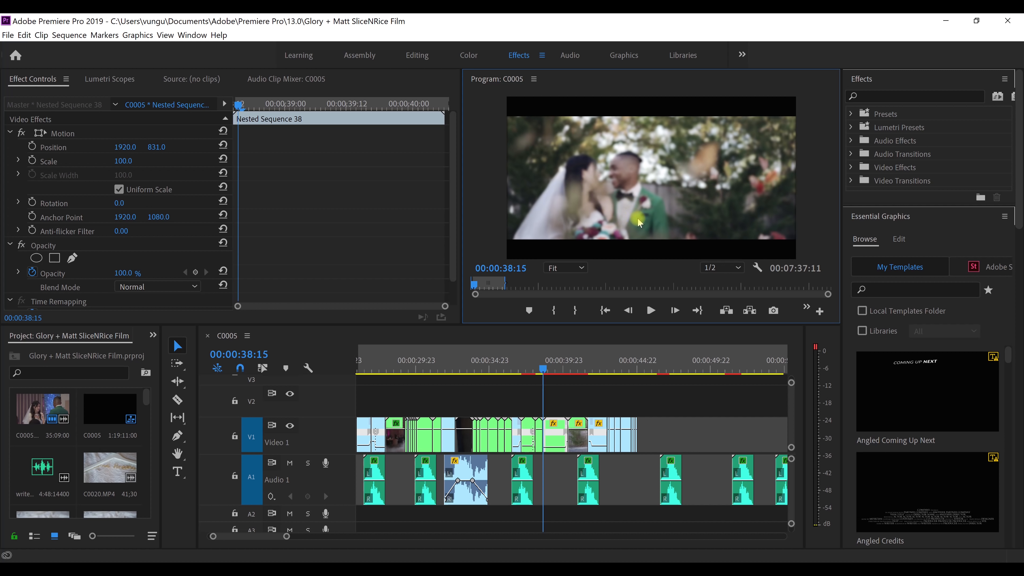
key(Right)
key(Right)
key(Right)
key(Right)
key(Right)
key(Right)
key(Right)
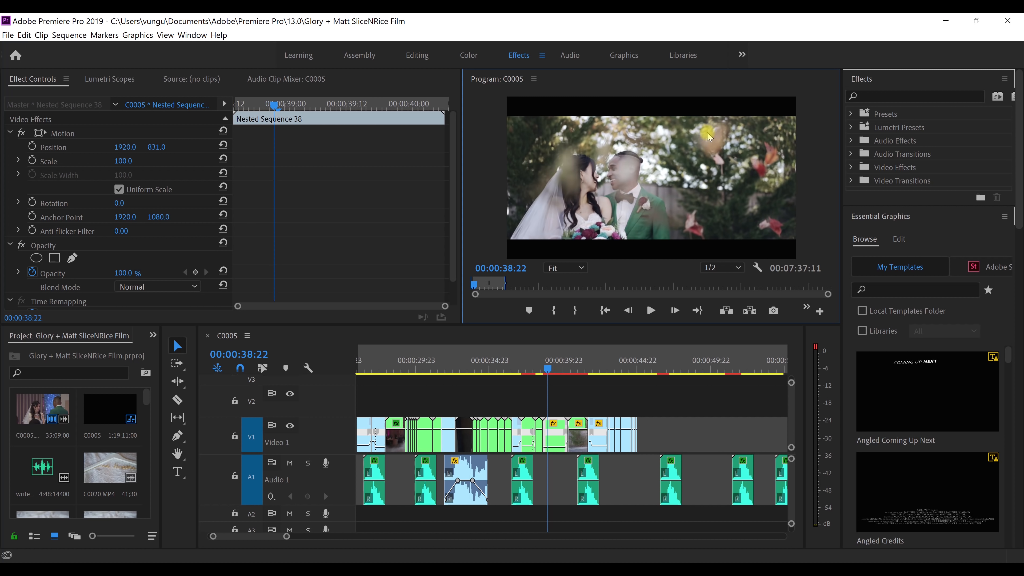
- Step back from Nested Sequence 38 to the end of Nested Sequence 36 at 00:00:38:12
key(Left)
key(Left)
key(Left)
key(Left)
key(Left)
key(Left)
key(Left)
key(Left)
key(Left)
key(Left)
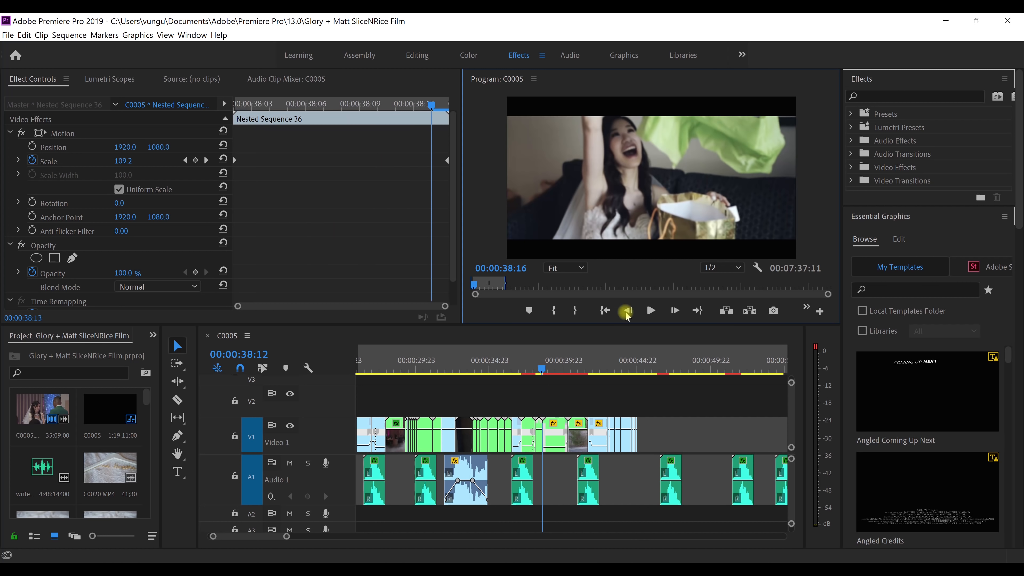
- Step back and forth across the cut between Nested Sequences 36 and 38, ending at 00:00:38:17
key(Right)
key(Right)
key(Right)
key(Right)
key(Left)
key(Left)
key(Left)
key(Left)
key(Left)
key(Right)
key(Right)
key(Right)
key(Right)
key(Right)
key(Right)
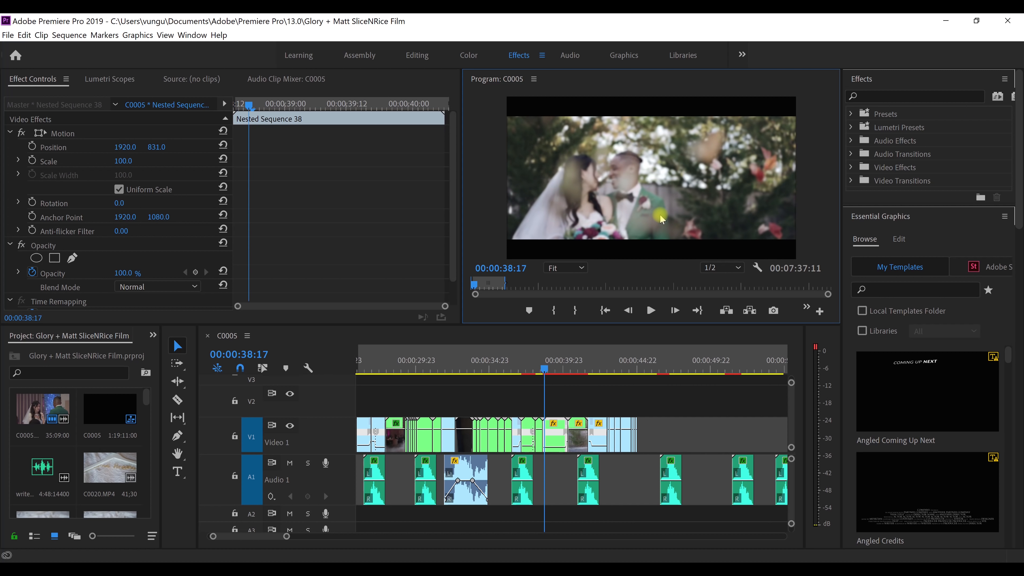
- Continue frame by frame through the blur-to-sharp change in Nested Sequence 38 to 00:00:39:00
key(Right)
key(Right)
key(Right)
key(Right)
key(Right)
key(Right)
key(Right)
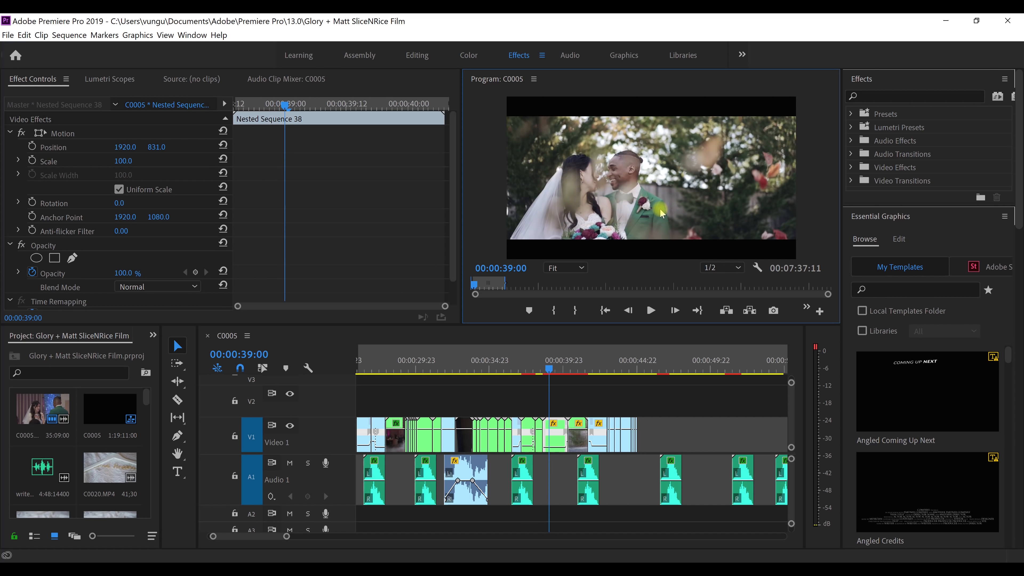
- Step back from 00:00:39:00 in Nested Sequence 38 to 00:00:38:11 in Nested Sequence 36
key(Left)
key(Left)
key(Left)
key(Left)
key(Left)
key(Left)
key(Left)
key(Left)
key(Left)
key(Left)
key(Left)
key(Left)
key(Left)
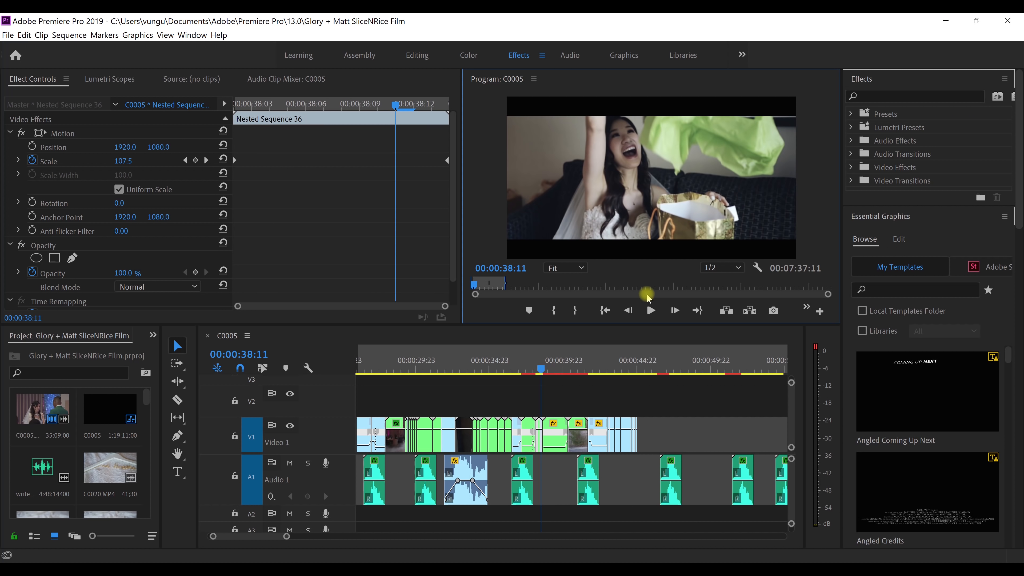
- Step forward from 00:00:38:11 in Nested Sequence 36 across the cut to 00:00:38:15 in Nested Sequence 38
key(Right)
key(Right)
key(Right)
key(Right)
key(Right)
key(Right)
key(Right)
key(Right)
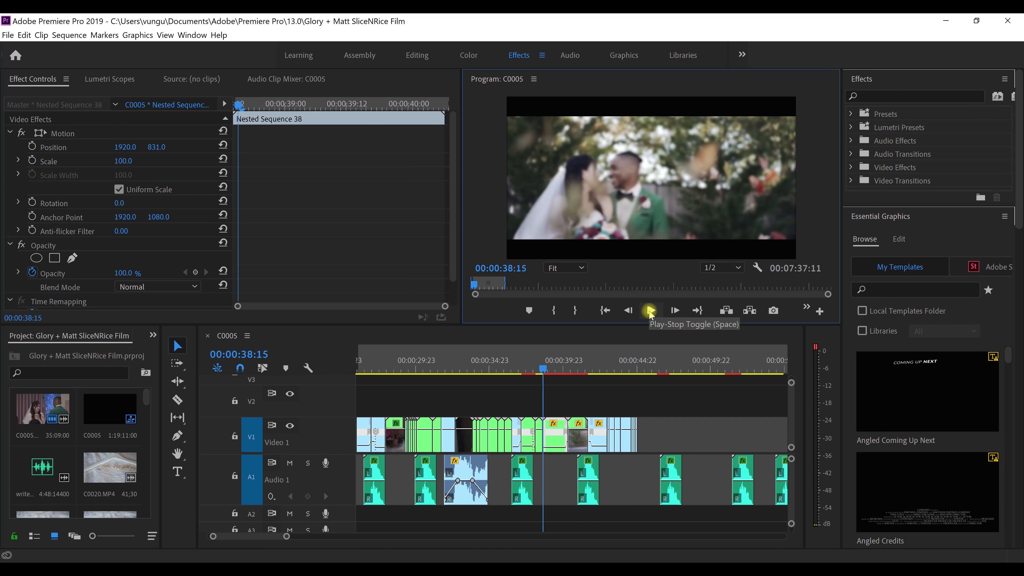
- Continue frame by frame through the blurred opening of Nested Sequence 38 to 00:00:39:00
key(Right)
key(Right)
key(Right)
key(Right)
key(Right)
key(Right)
key(Right)
key(Right)
key(Right)
key(Right)
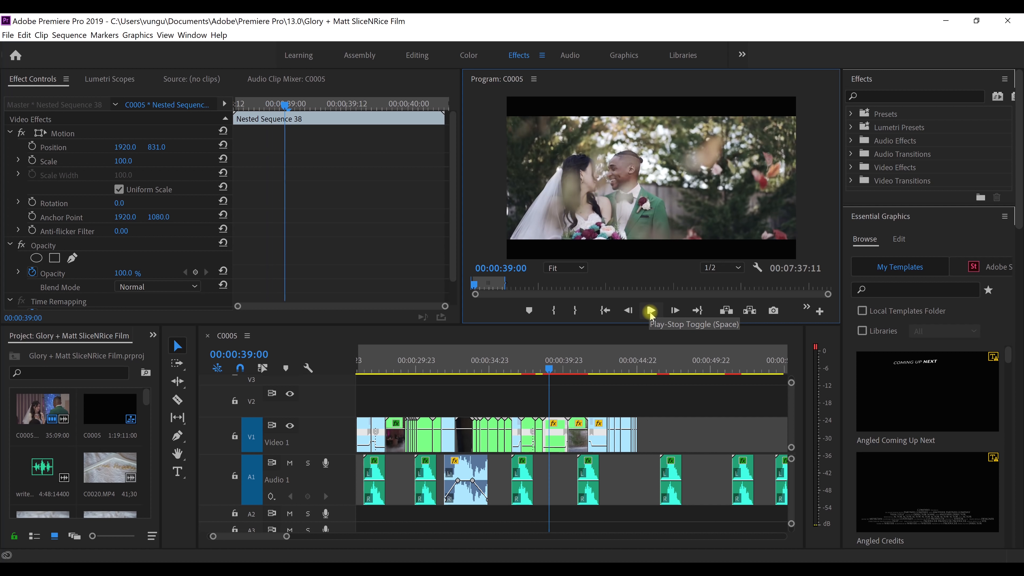
- Step back from 00:00:39:00 through the opening of Nested Sequence 38 toward Nested Sequence 36
key(Left)
key(Left)
key(Left)
key(Left)
key(Left)
key(Left)
key(Left)
key(Left)
key(Left)
key(Left)
key(Left)
key(Left)
key(Left)
key(Left)
key(Left)
key(Left)
key(Left)
key(Left)
key(Left)
key(Left)
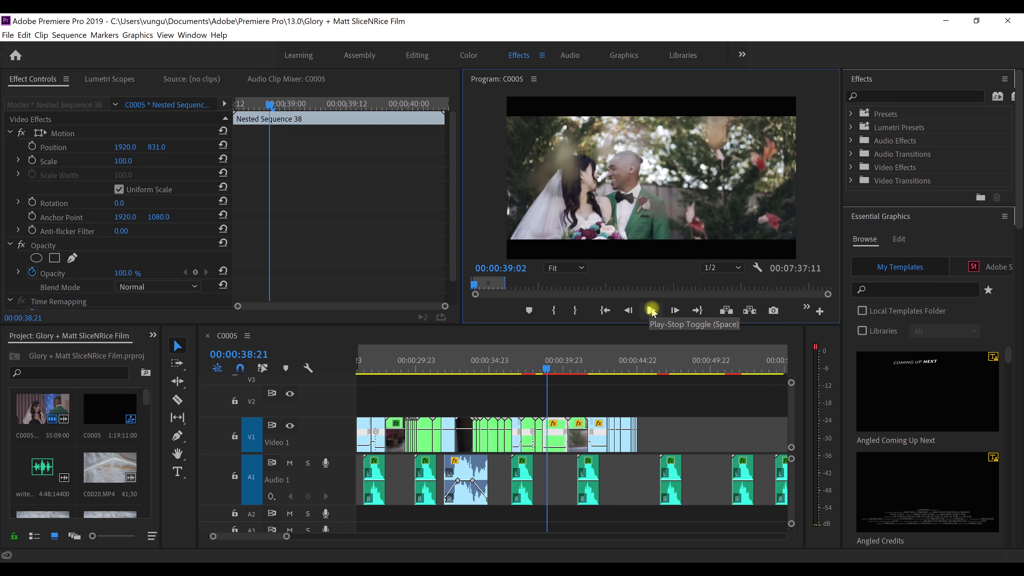
- Play the film through Nested Sequence 38 and stop in Nested Sequence 41 at 00:00:40:22
click(651, 310)
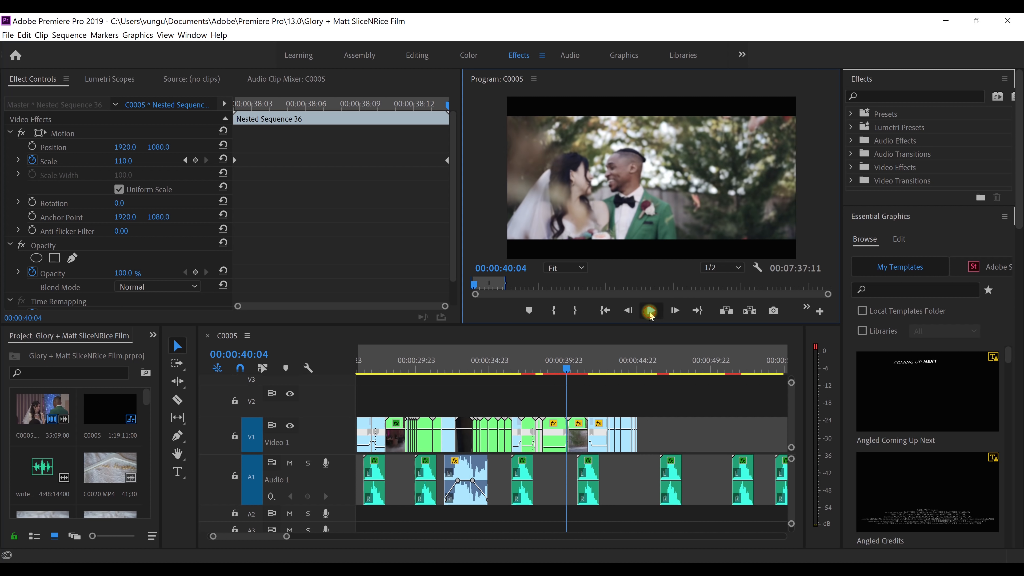
click(651, 311)
click(651, 311)
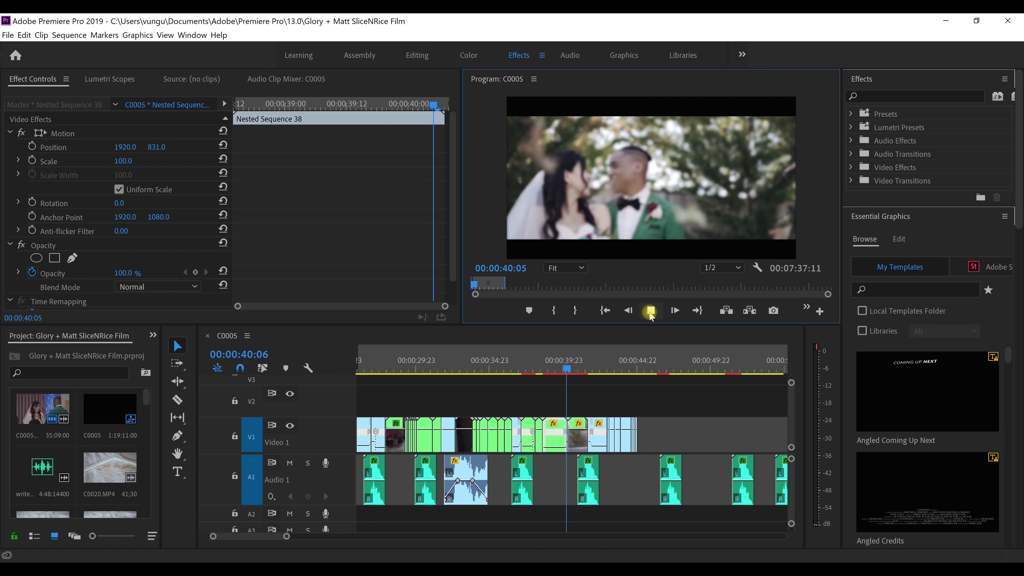
click(650, 311)
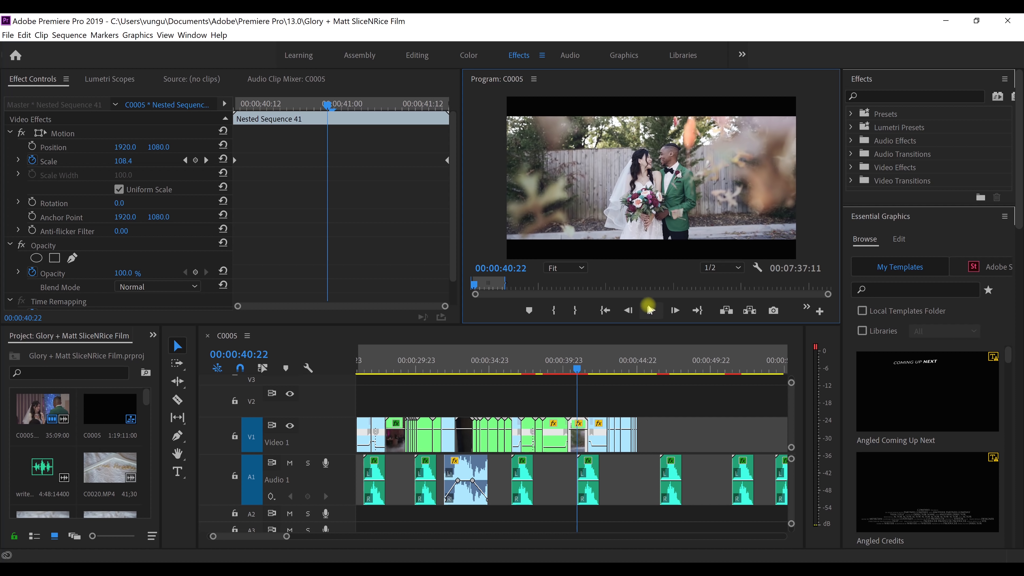
- Play on through Nested Sequence 41, then step back to its blurred end at 00:00:41:13
click(651, 311)
click(648, 313)
key(Left)
key(Left)
key(Left)
key(Left)
key(Left)
key(Left)
key(Left)
key(Left)
key(Left)
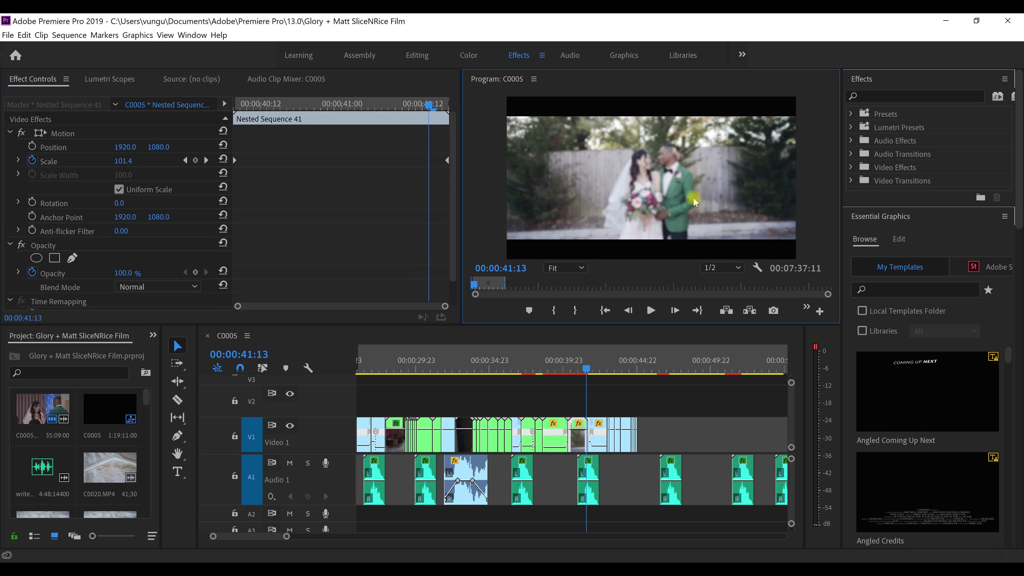
- Step forward from Nested Sequence 41 across the cut to clip C0397.MP4 at 00:00:41:17
key(Right)
key(Right)
key(Right)
key(Right)
key(Right)
key(Right)
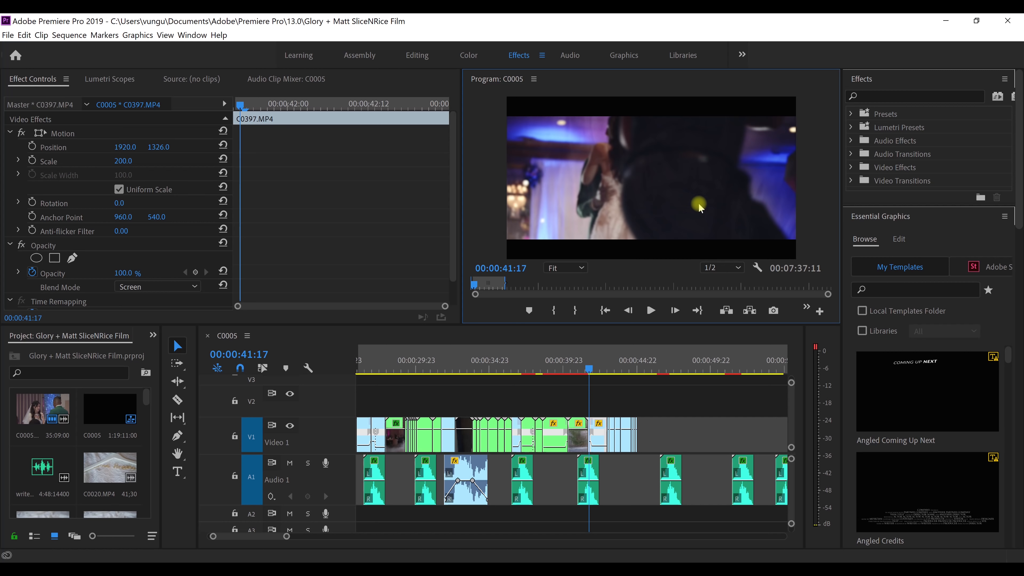
- Continue frame by frame through the blurred start of clip C0397.MP4 to 00:00:42:02
key(Right)
key(Right)
key(Right)
key(Right)
key(Right)
key(Right)
key(Right)
key(Right)
key(Right)
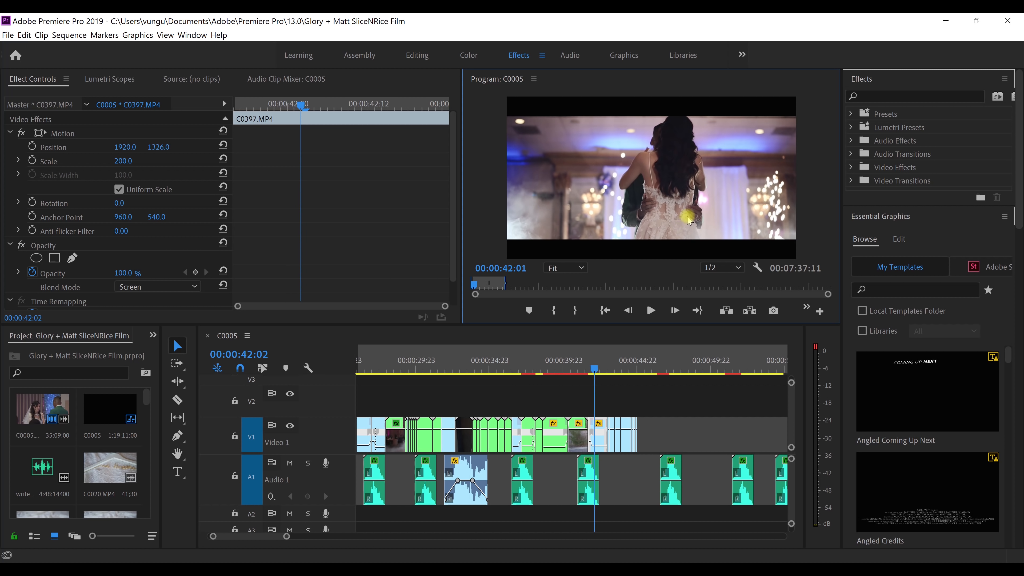
- Step forward through the rest of clip C0397.MP4 to the neon sign clip C0161.MP4 at 00:00:43:01
key(Right)
key(Right)
key(Right)
key(Right)
key(Right)
key(Right)
key(Right)
key(Right)
key(Right)
key(Right)
key(Right)
key(Right)
key(Right)
key(Right)
key(Right)
key(Right)
key(Right)
key(Right)
key(Right)
key(Right)
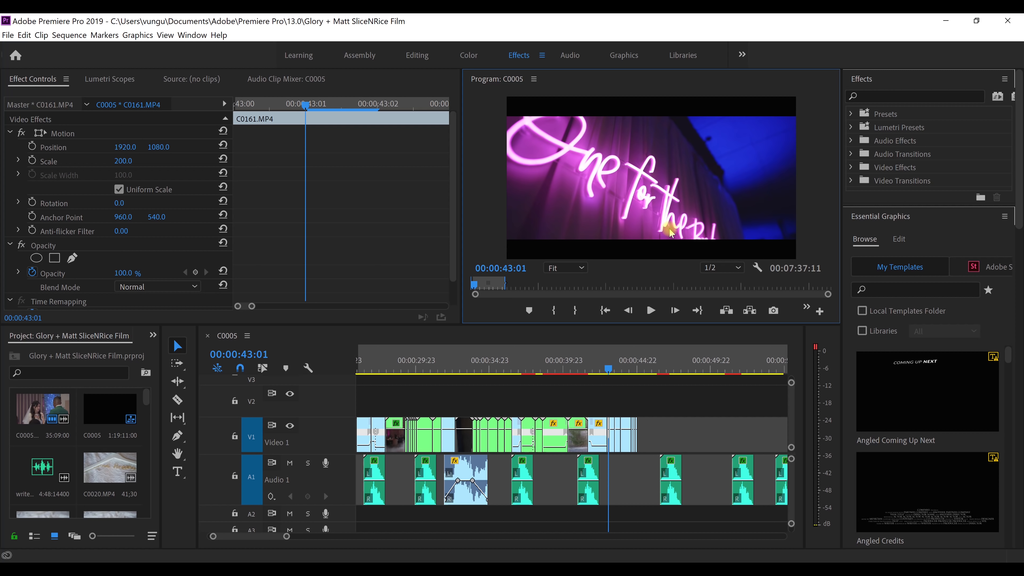
- Advance frame by frame in the neon sign clip C0161.MP4 to 00:00:43:03
key(Right)
key(Right)
key(Right)
key(Right)
key(Right)
key(Right)
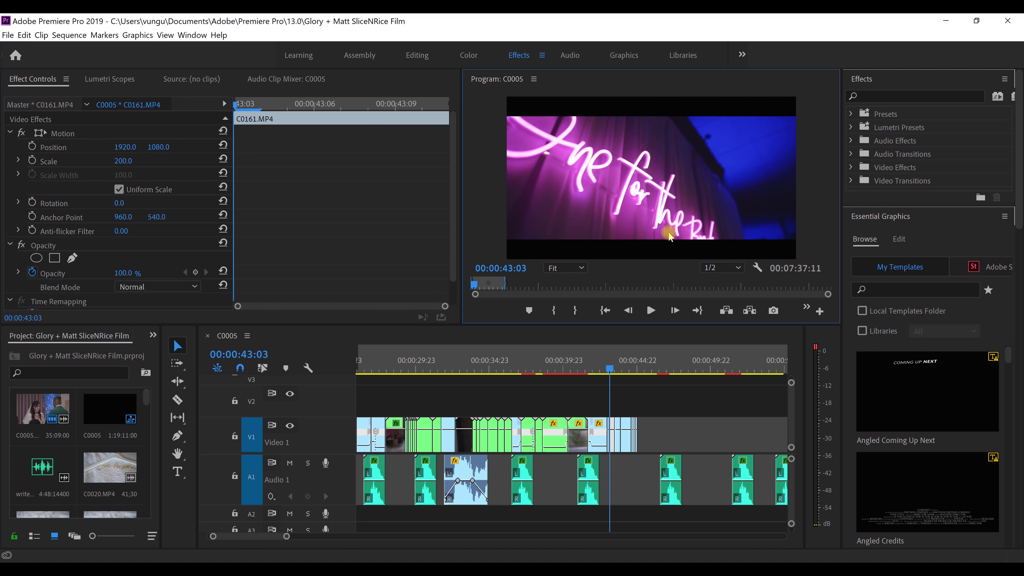
- Step forward from 00:00:43:03 to the Linear Burn section of the neon sign clip at 00:00:43:13
key(Right)
key(Right)
key(Right)
key(Right)
key(Right)
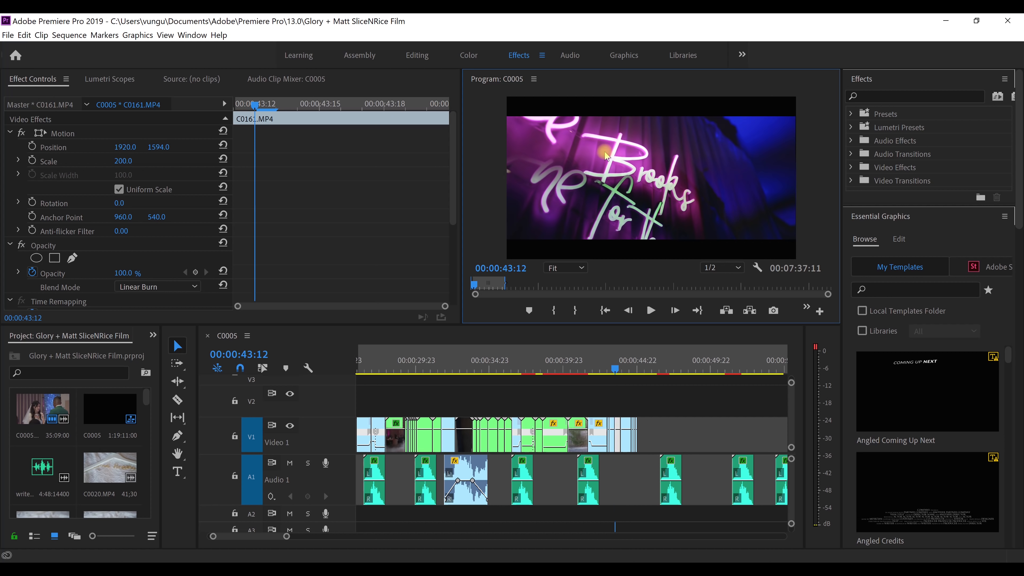
key(Right)
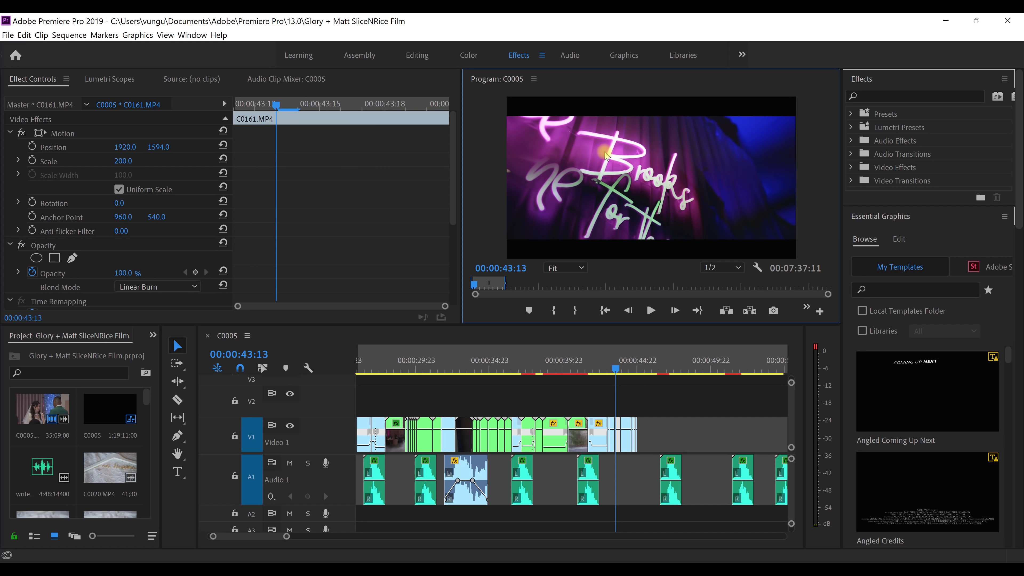
- Step back from the Linear Burn section to 00:00:43:08, then return to its overlaid sign at 00:00:43:12
key(Left)
key(Left)
key(Left)
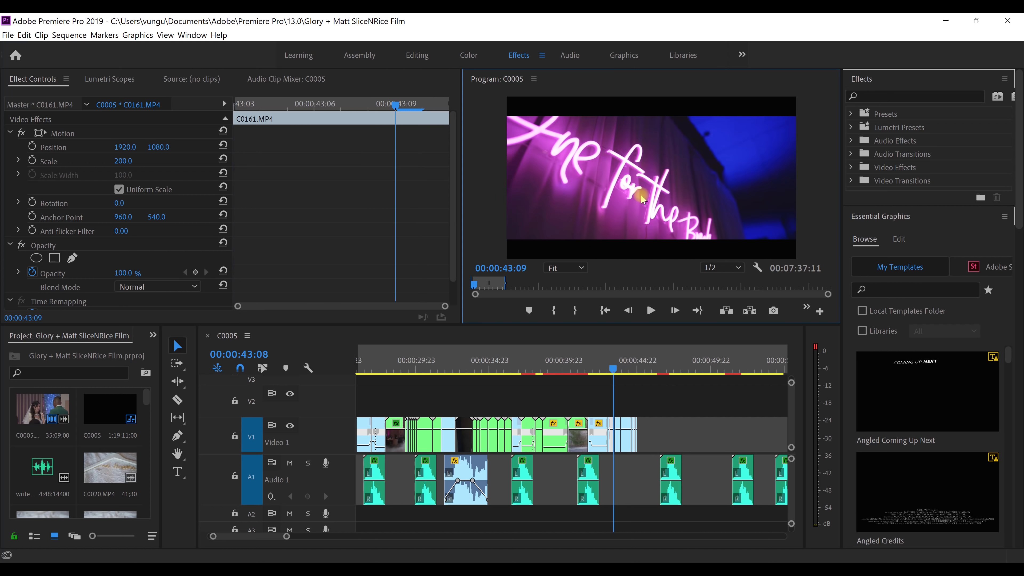
key(Right)
key(Right)
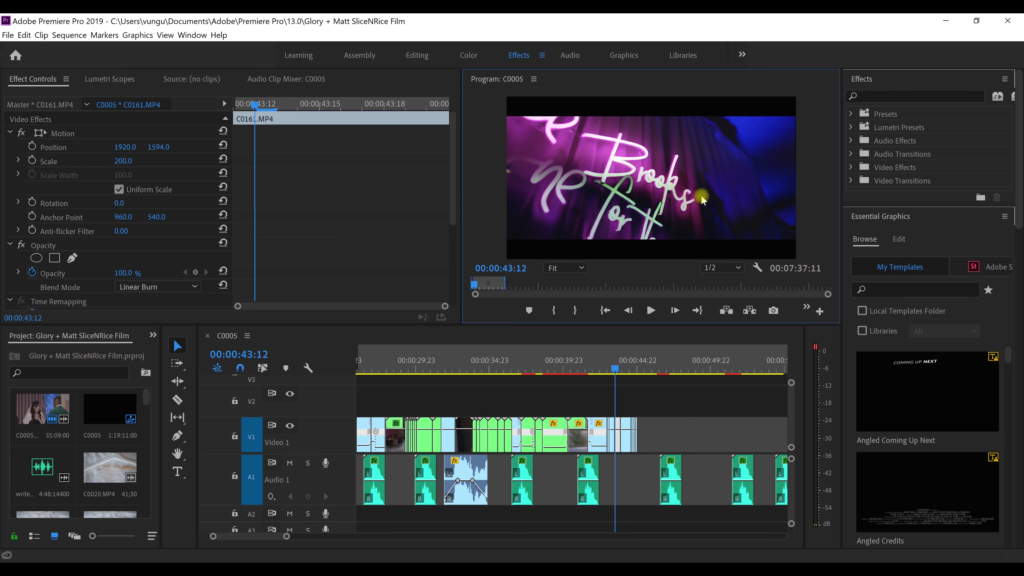
- Step back and forth across the cut between the Normal and Linear Burn sections of C0161.MP4 around 00:00:43:09
key(Left)
key(Left)
key(Left)
key(Left)
key(Right)
key(Right)
key(Right)
key(Right)
key(Right)
key(Right)
key(Right)
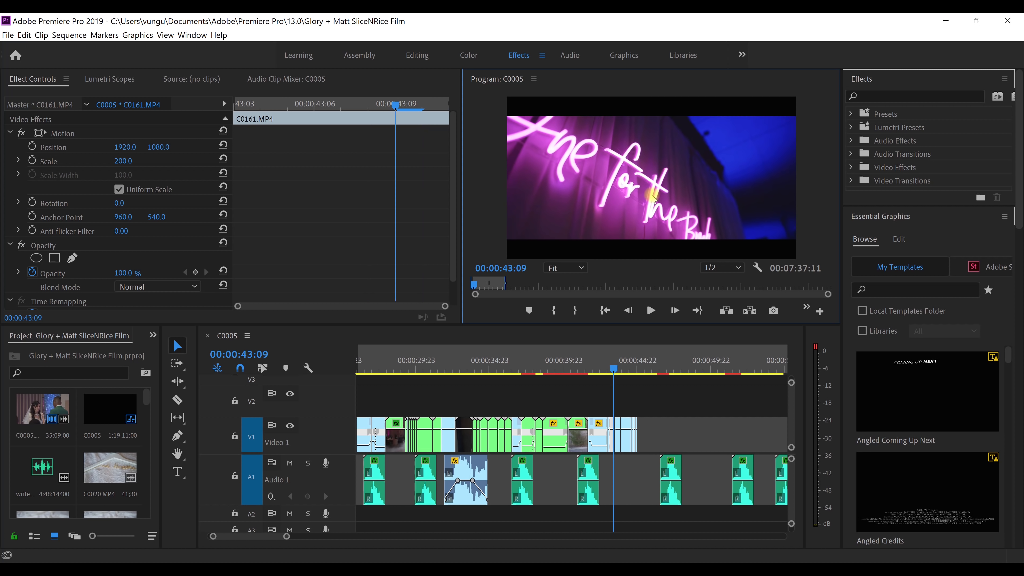
- Step forward from 00:00:43:09 through the short neon sign cuts to 00:00:44:00
key(Right)
key(Right)
key(Right)
key(Right)
key(Right)
key(Right)
key(Right)
key(Right)
key(Right)
key(Right)
key(Right)
key(Right)
key(Right)
key(Right)
key(Right)
key(Right)
key(Right)
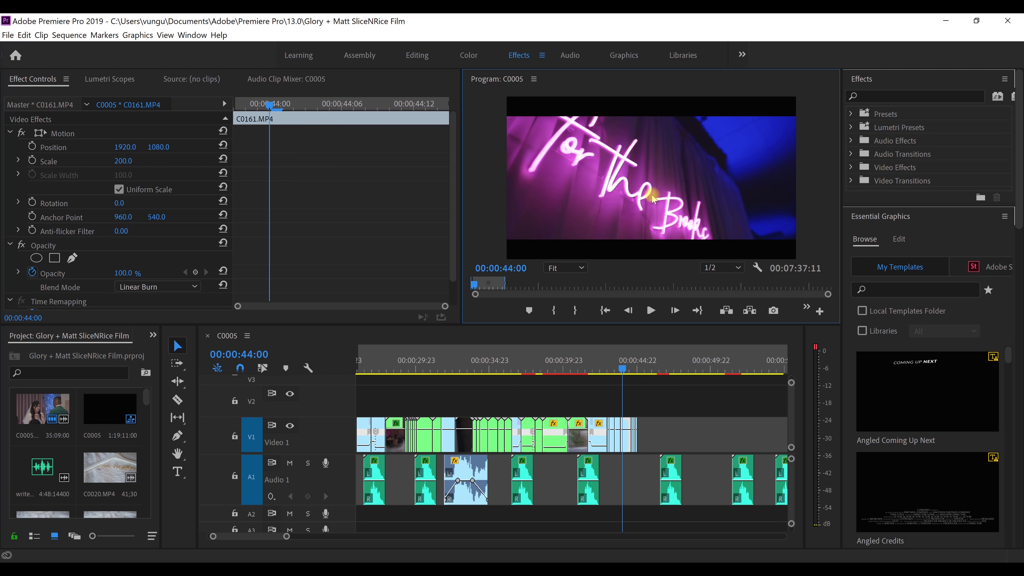
- Continue through the remaining Linear Burn cuts of the neon sign clip to 00:00:44:16
key(Right)
key(Right)
key(Right)
key(Right)
key(Right)
key(Right)
key(Right)
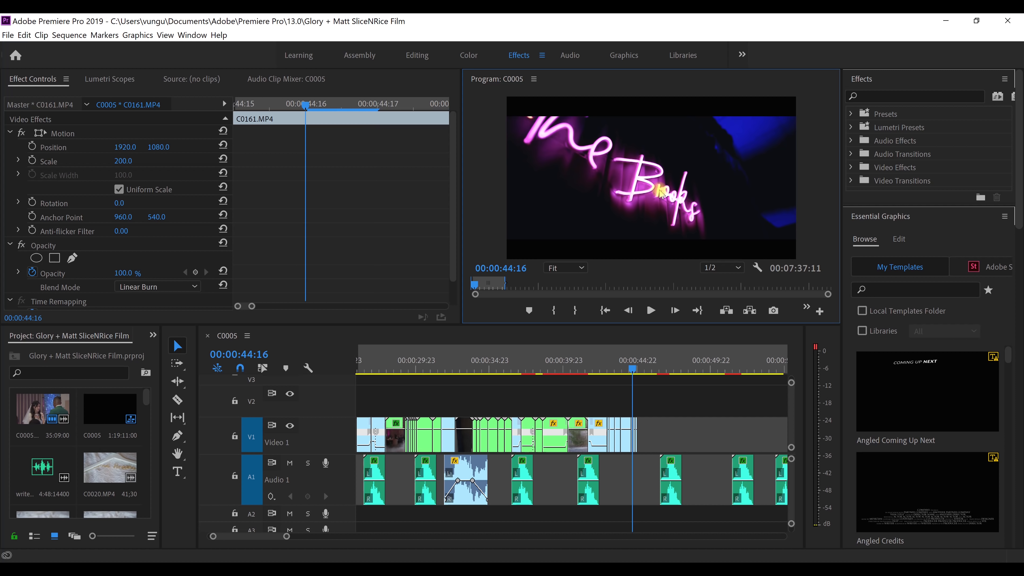
- Step back frame by frame from 00:00:44:16 through the Linear Burn cuts of the neon sign clip
key(Left)
key(Left)
key(Left)
key(Left)
key(Left)
key(Left)
key(Left)
key(Left)
key(Left)
key(Left)
key(Left)
key(Left)
- Show the upper video tracks and step forward through the neon sign cuts to 00:00:44:13
mouse_move(792, 402)
mouse_down()
mouse_move(791, 412)
mouse_move(793, 401)
mouse_up()
key(Right)
key(Right)
key(Right)
key(Right)
key(Right)
key(Right)
key(Right)
key(Right)
key(Right)
key(Right)
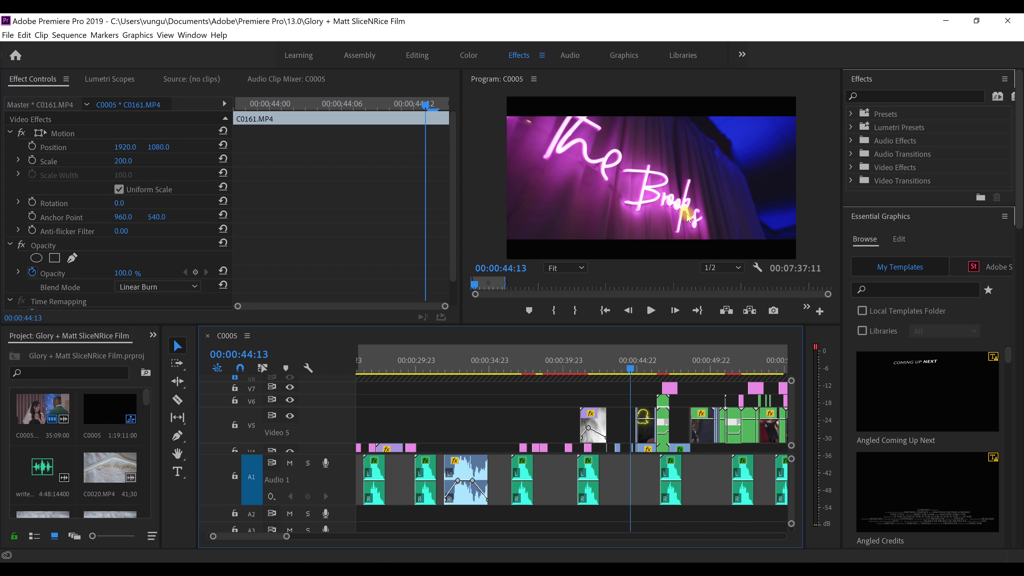
- Step forward to the C0161.MP4 cut at 00:00:44:18 and examine its opacity and time remapping settings
key(Right)
key(Right)
key(Right)
key(Right)
key(Right)
key(Left)
key(Right)
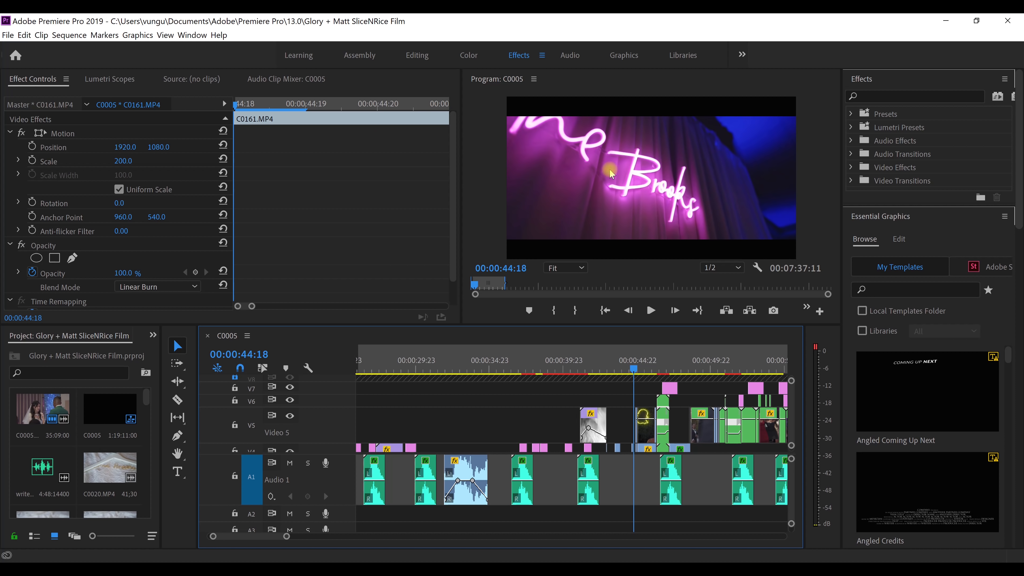
drag(453, 155, 453, 182)
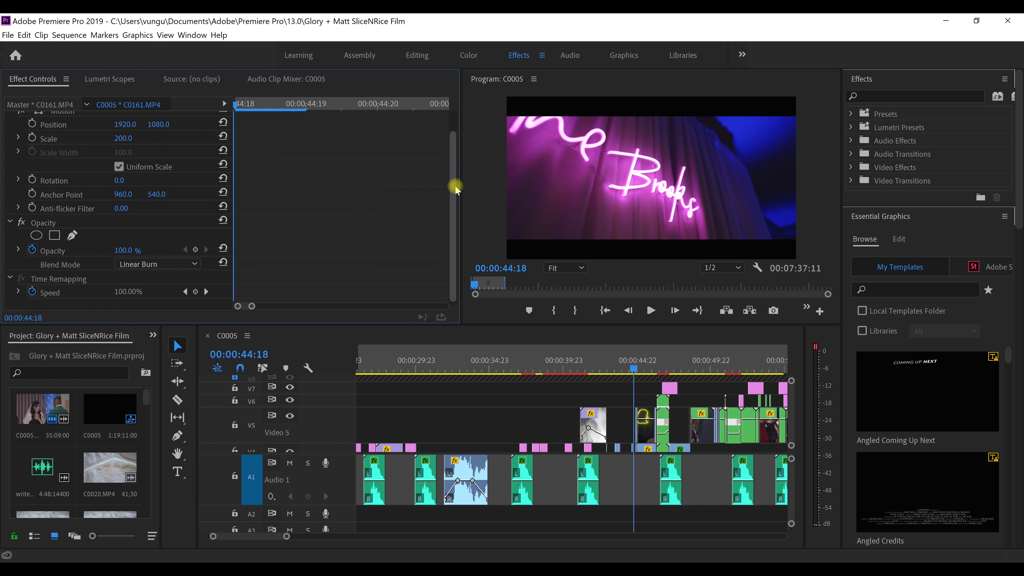
- Move back to the start of the neon sign cuts near 00:00:43 and play them through to 00:00:45:01
drag(625, 359, 782, 363)
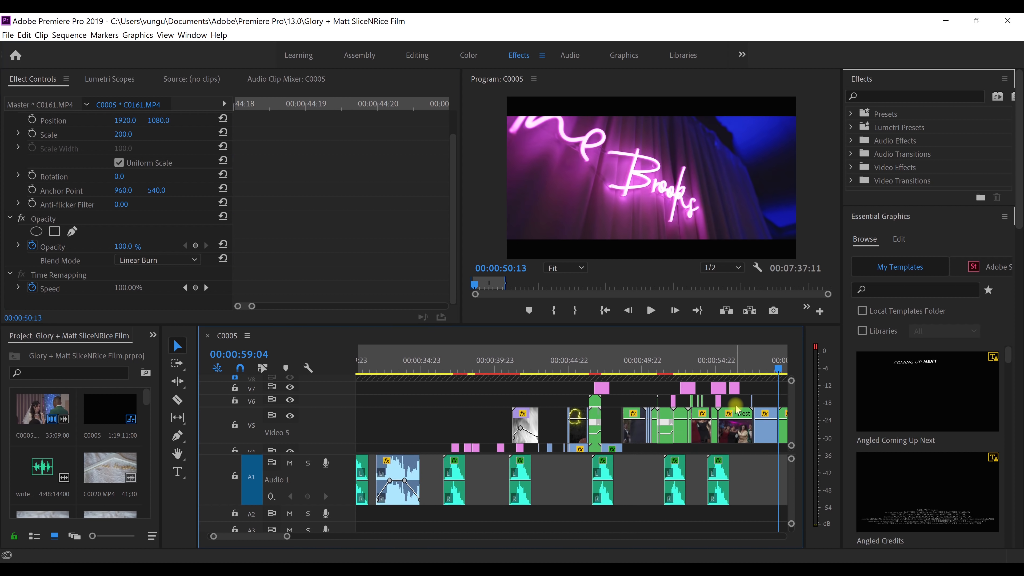
click(572, 358)
drag(579, 365, 550, 358)
click(651, 311)
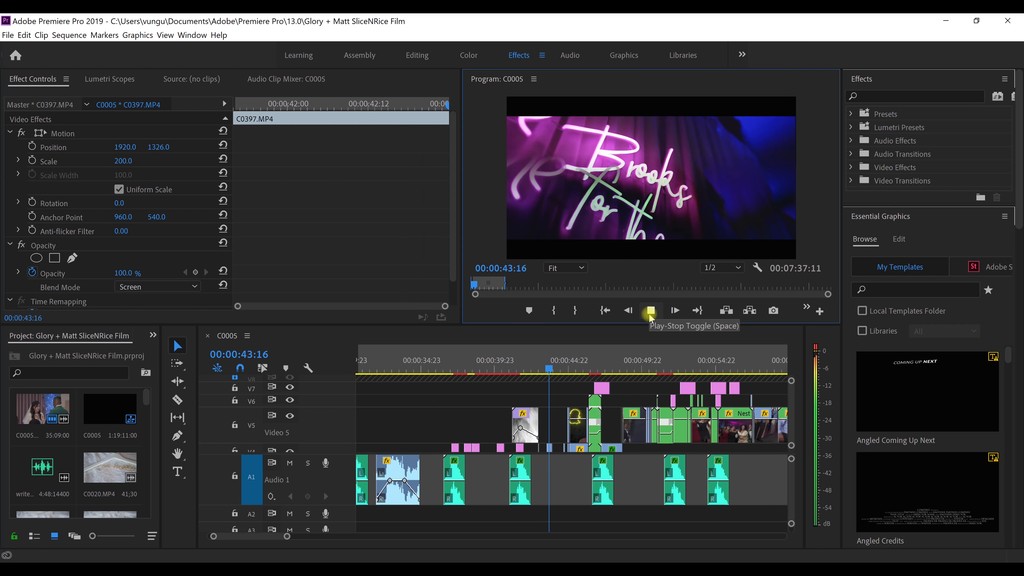
click(651, 312)
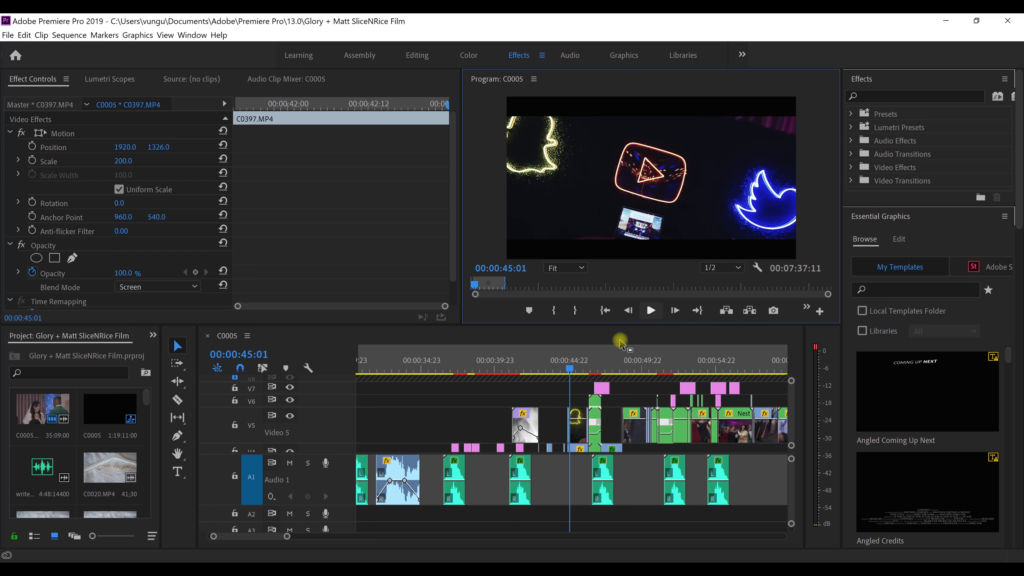
- Step back to the blended sign and icons at 00:00:44:21, then forward to the neon icons at 00:00:45:00
click(567, 377)
key(Left)
key(Left)
key(Left)
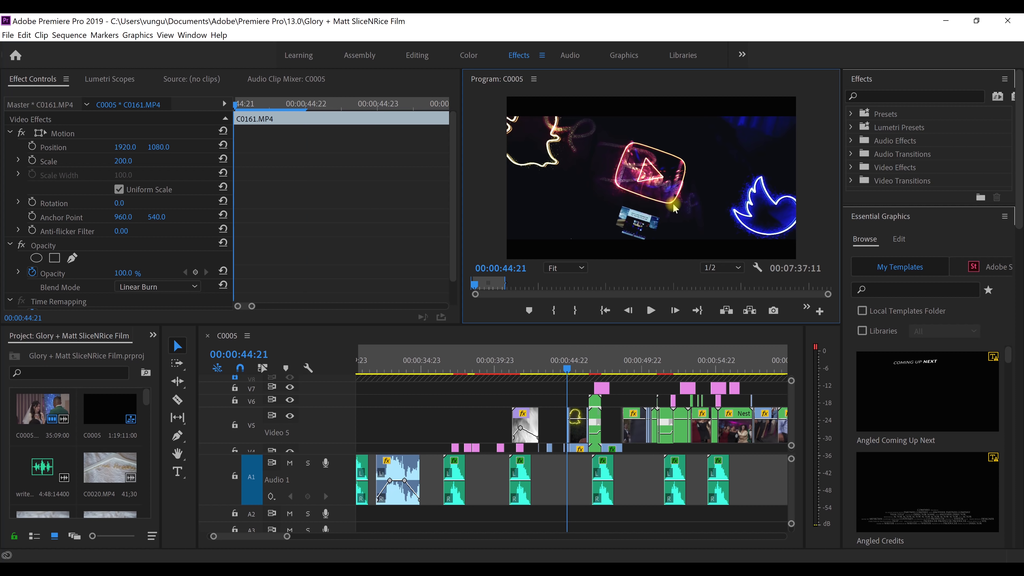
key(Right)
key(Right)
key(Right)
key(Right)
key(Right)
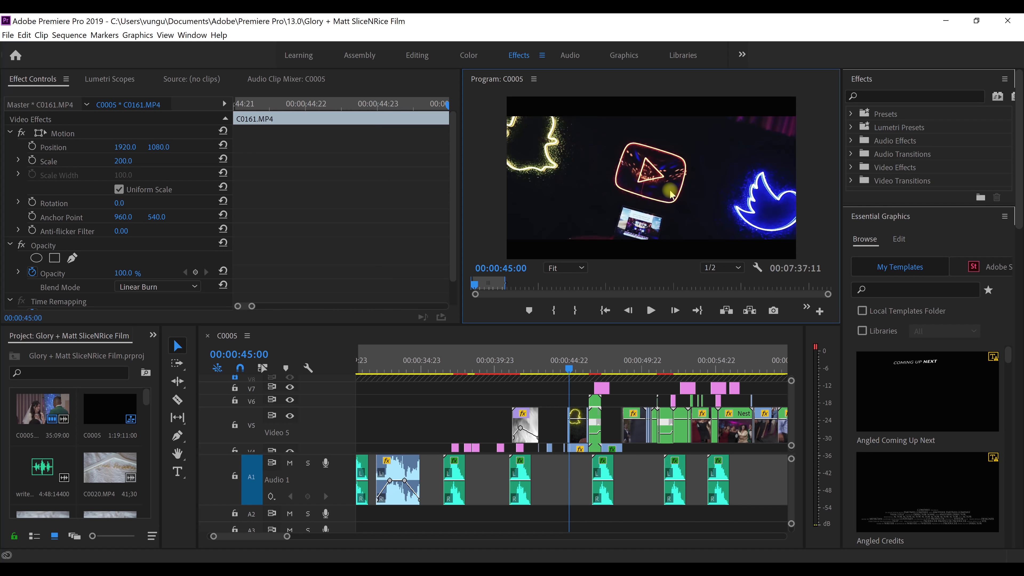
- Step back and forth across the sign-to-icons cut, then play from 00:00:44:20 to 00:00:46:14
key(Left)
key(Left)
key(Left)
key(Right)
key(Right)
key(Right)
key(Right)
key(Right)
key(Right)
key(Right)
key(Right)
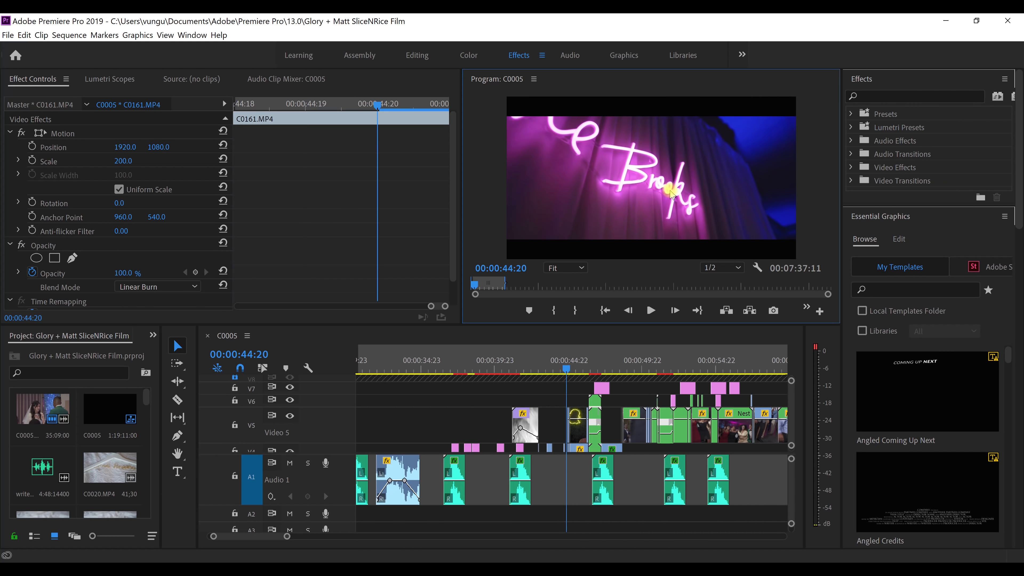
key(space)
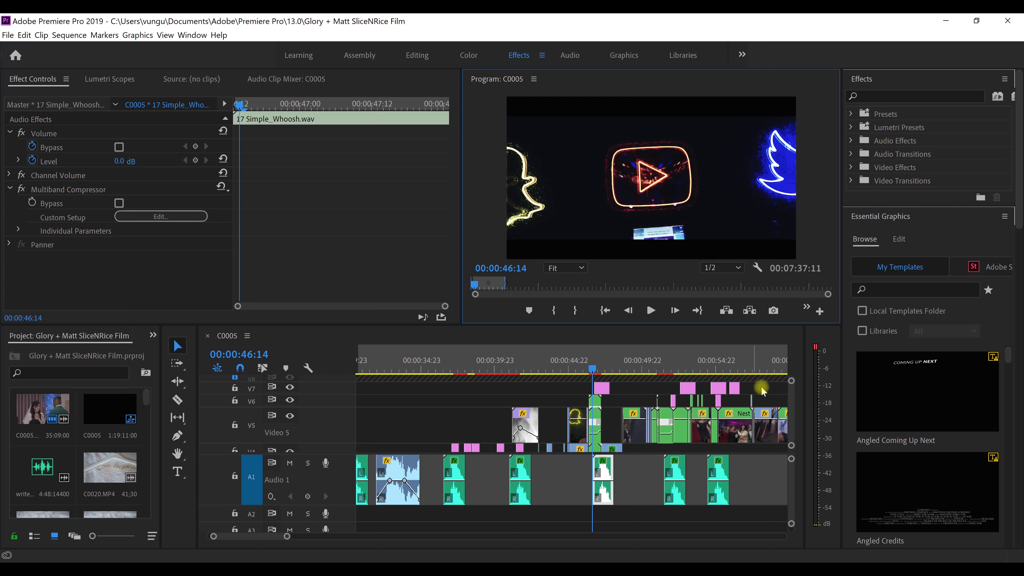
- Step back from 00:00:46:14 through the outlined neon icons to 00:00:45:21
key(Left)
key(Left)
key(Left)
key(Left)
key(Left)
key(Left)
key(Left)
key(Left)
key(Left)
key(Left)
key(Left)
key(Left)
key(Left)
key(Left)
key(Left)
key(Left)
key(Left)
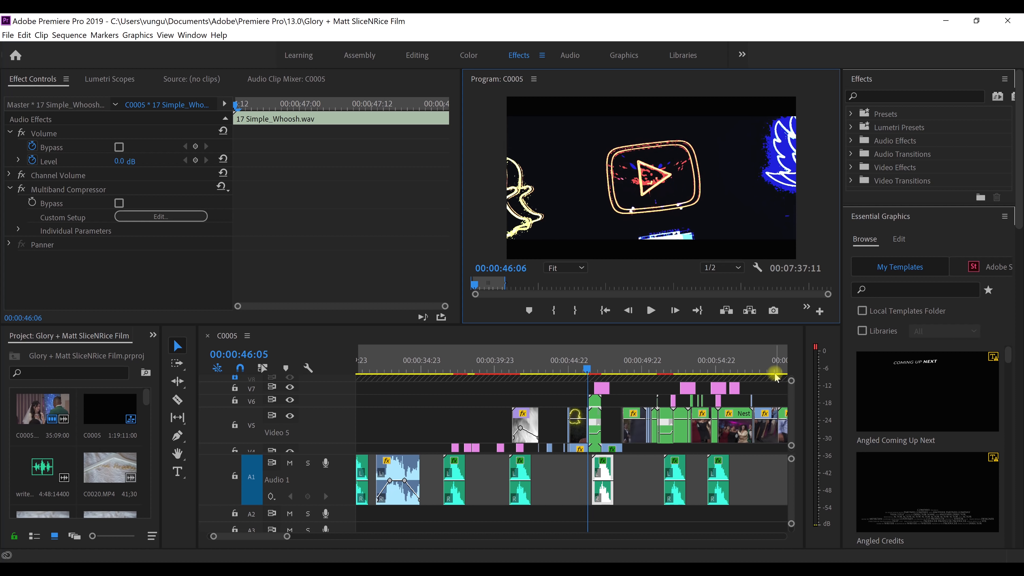
- Show the lower video tracks and step forward from 00:00:45:21 to the outlined neon icons at 00:00:46:06
drag(791, 398, 791, 403)
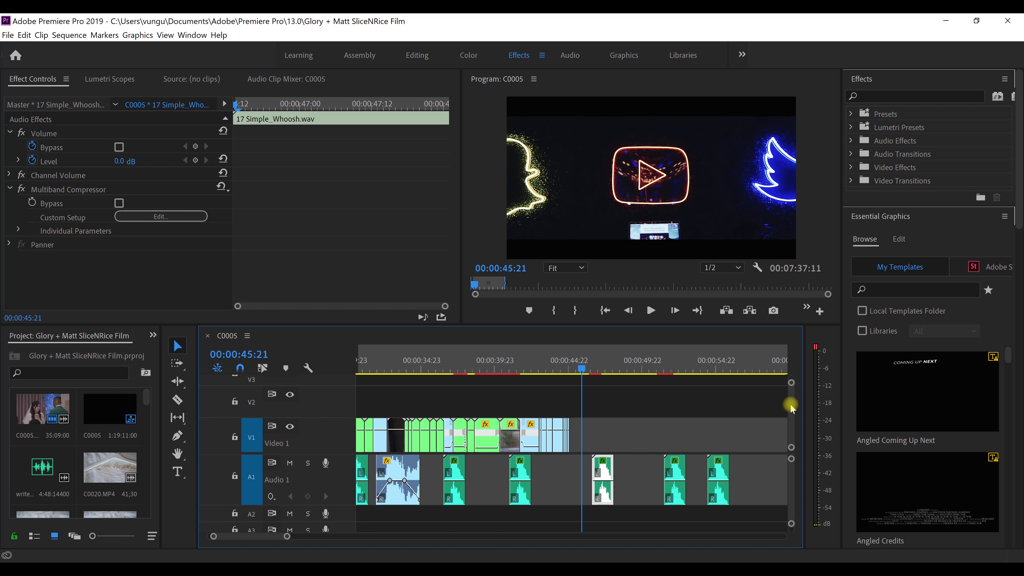
key(Right)
key(Right)
key(Right)
key(Right)
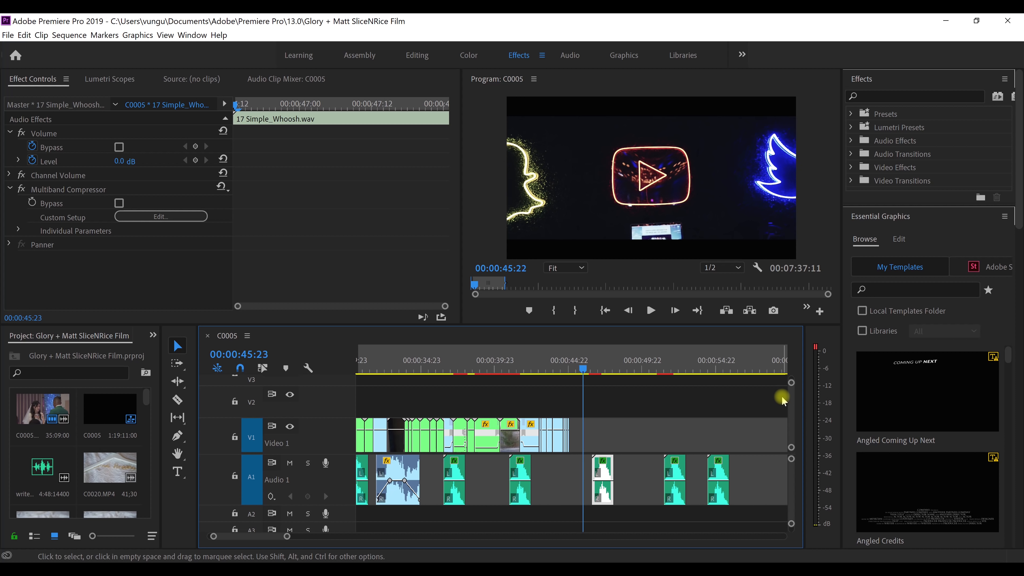
key(Right)
key(Right)
key(Right)
key(Right)
key(Right)
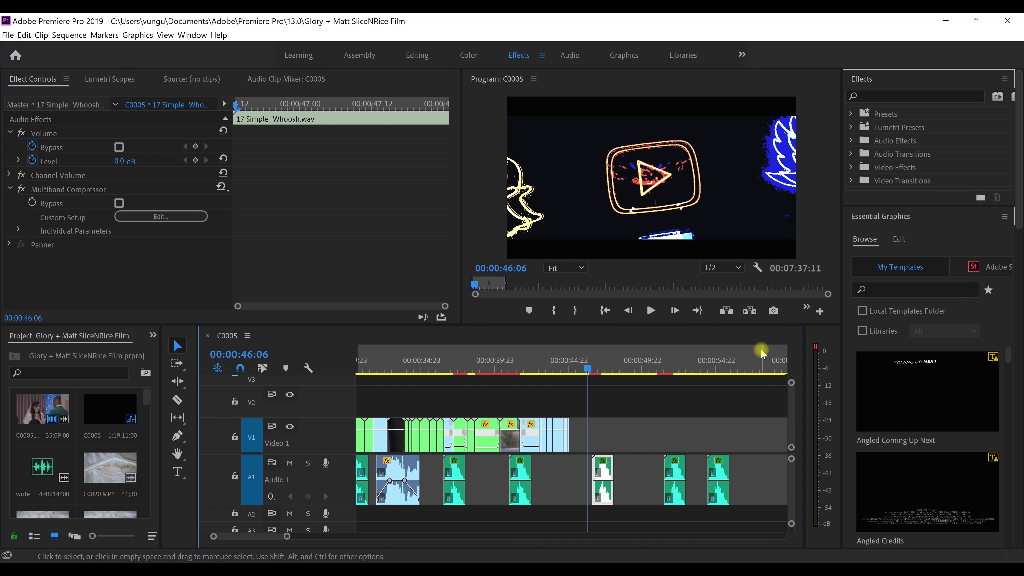
- Select the nested clip on Video 5 at 00:00:46:06 and enlarge the timeline area to show its stacked tracks
drag(793, 404, 792, 422)
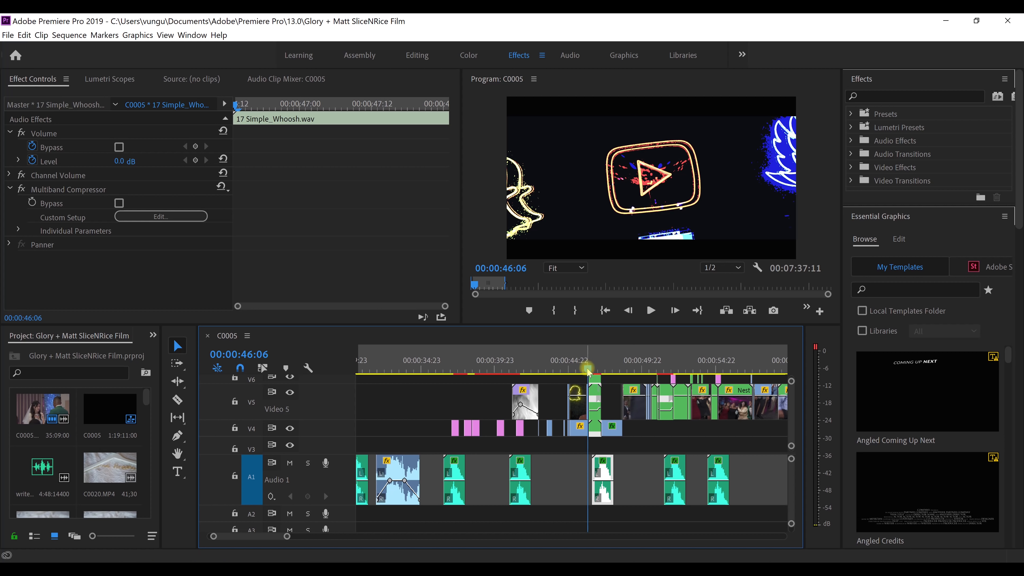
click(601, 390)
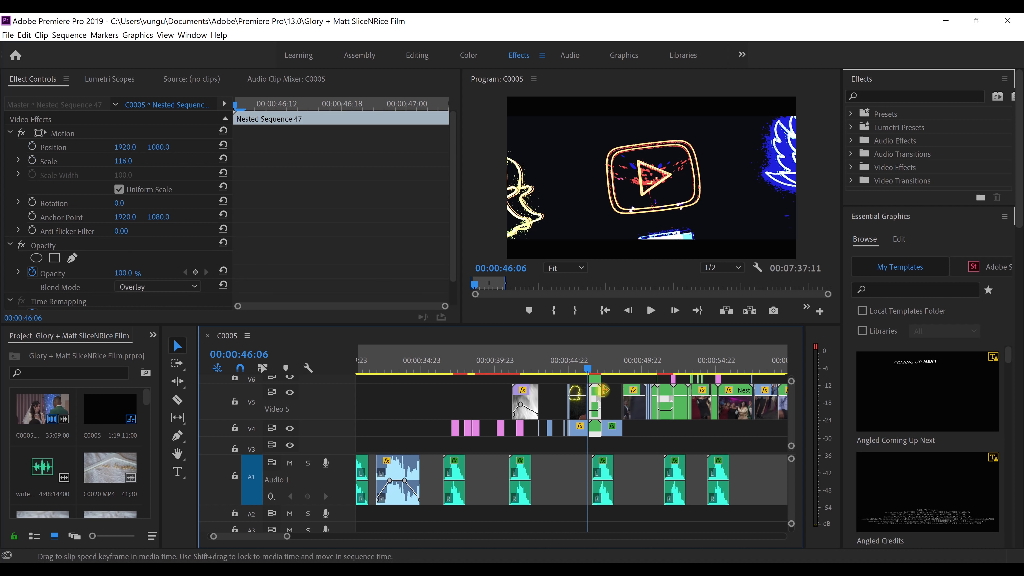
drag(613, 326, 606, 291)
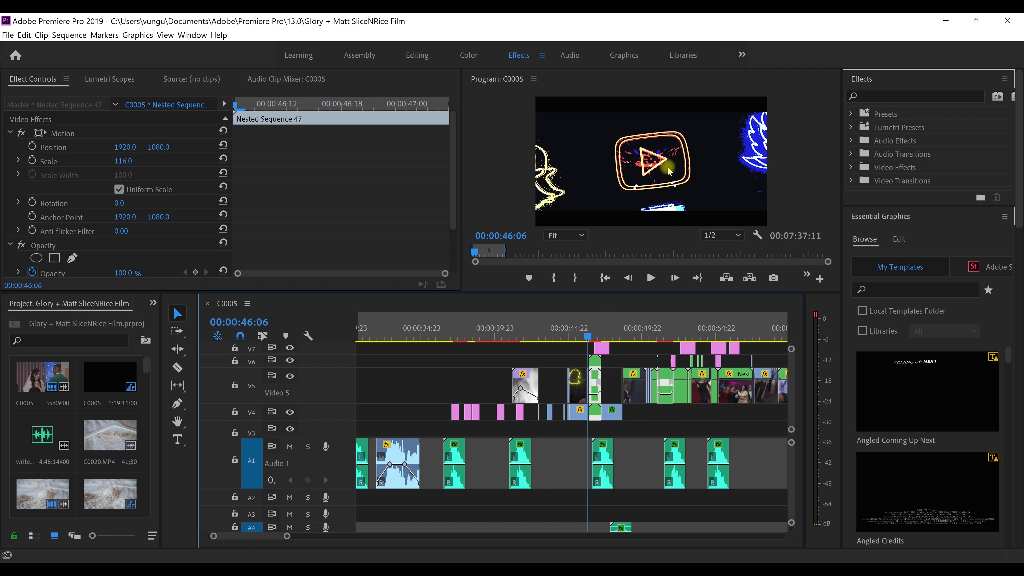
- Step back and forth through the first frames of the stacked nested clips, ending at 00:00:46:08
key(Right)
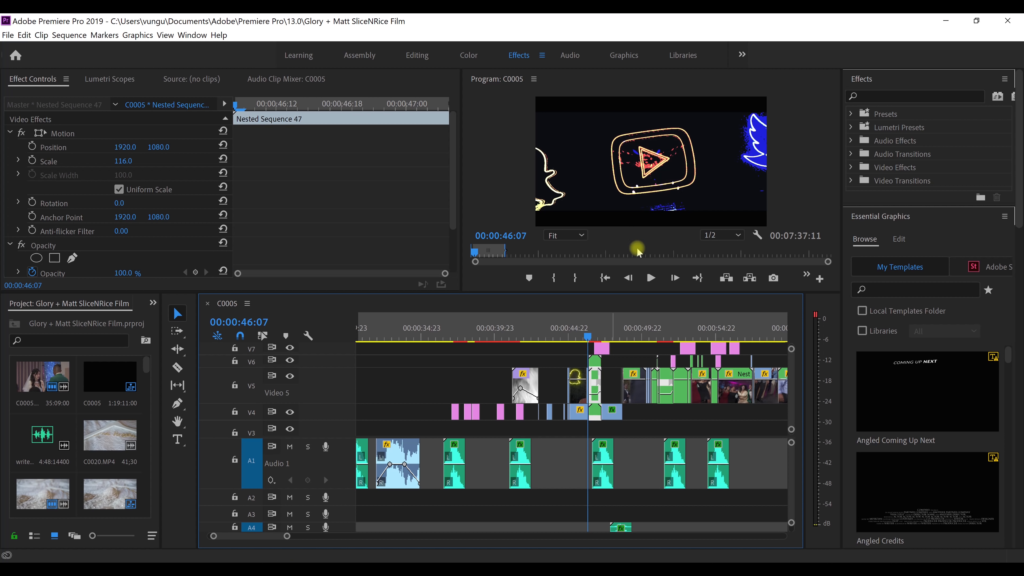
key(Left)
key(Left)
key(Right)
key(Right)
key(Right)
key(Right)
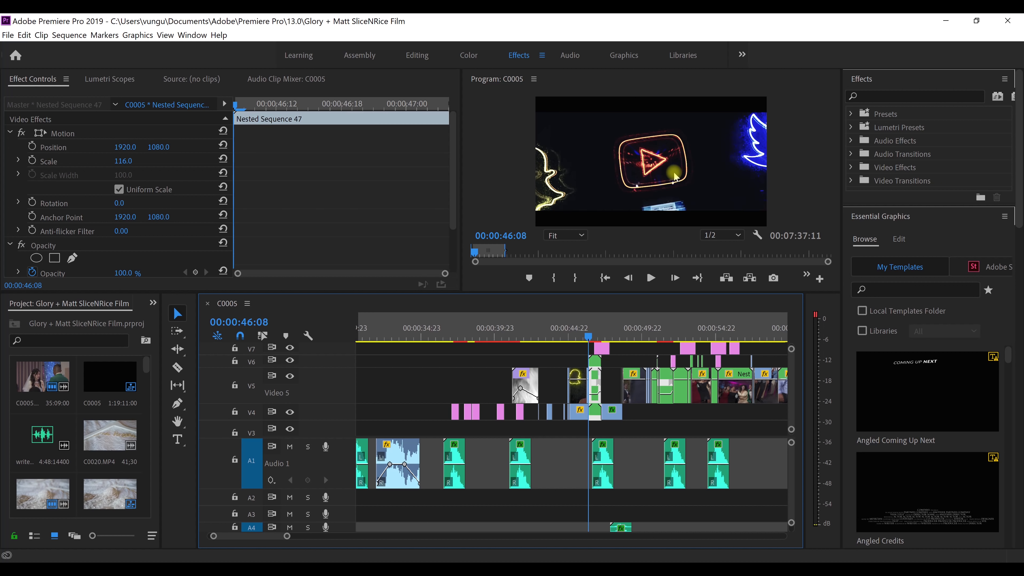
- Continue frame by frame from 00:00:46:08 through the stacked nested clips to 00:00:46:18
key(Right)
key(Right)
key(Right)
key(Right)
key(Right)
key(Right)
key(Right)
key(Right)
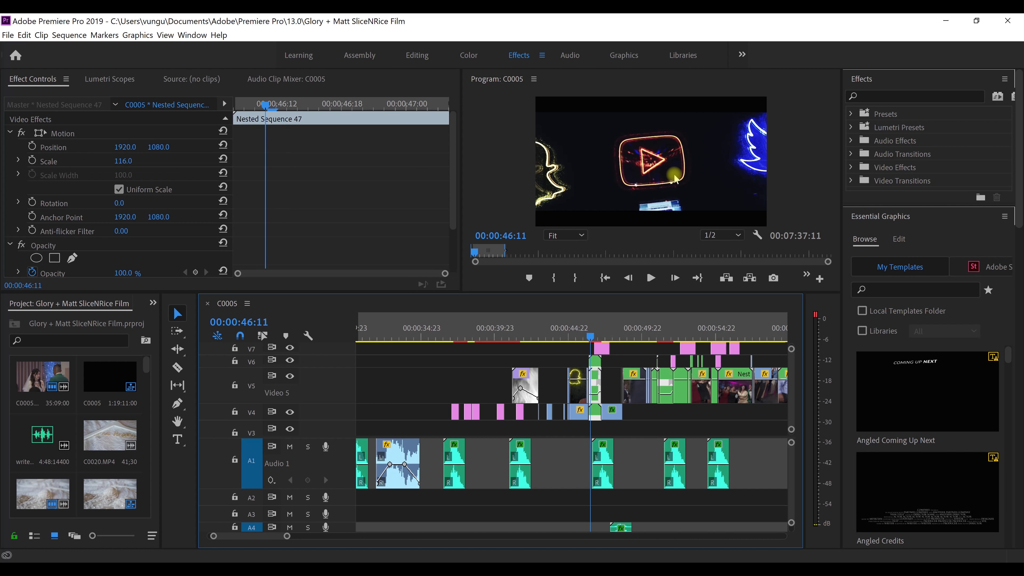
- Step back from 00:00:46:18 to the plain neon icons before the stacked nested clips
key(Left)
key(Left)
key(Left)
key(Left)
key(Left)
key(Left)
key(Left)
key(Left)
key(Left)
key(Left)
key(Left)
key(Left)
key(Left)
key(Left)
key(Left)
key(Left)
key(Left)
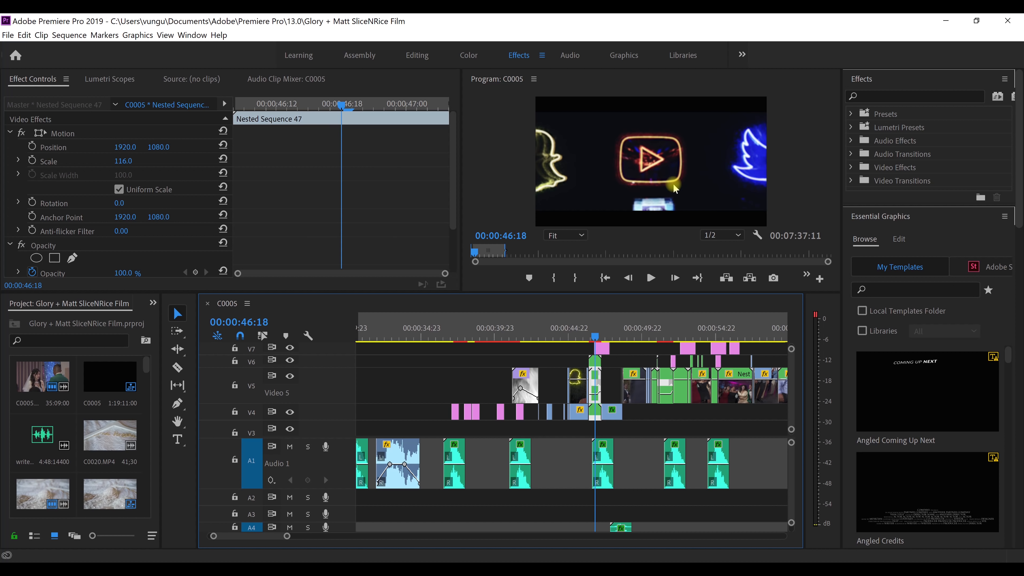
key(Left)
key(Left)
key(Left)
key(Left)
key(Left)
key(Left)
key(Left)
- Step forward from the plain neon icons to the start of the stacked nested clips at 00:00:46:06
key(Right)
key(Right)
key(Right)
key(Right)
key(Right)
key(Right)
key(Right)
key(Right)
key(Right)
key(Right)
key(Right)
key(Right)
key(Right)
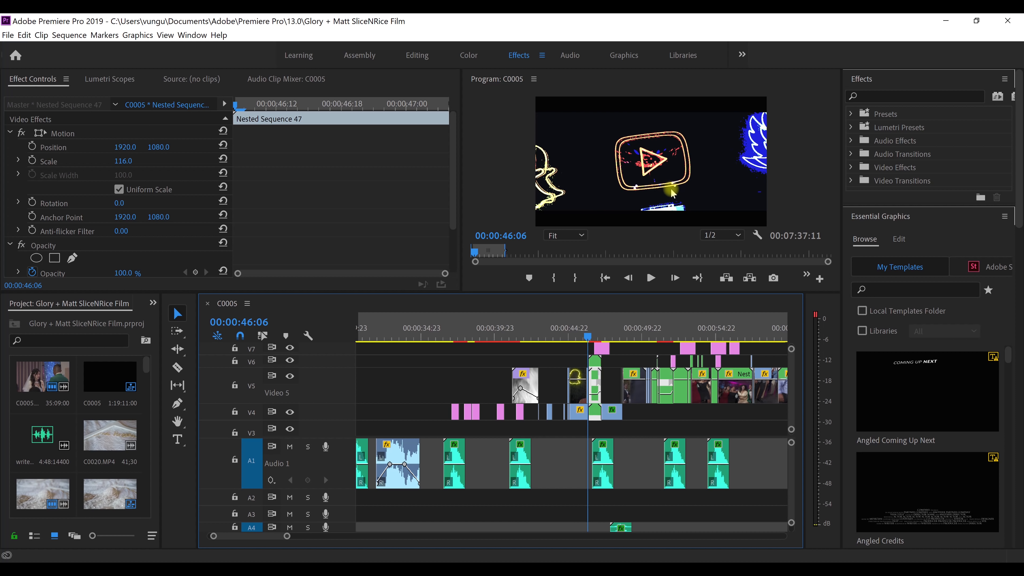
- Step forward through the stacked nested clips from 00:00:46:06 to 00:00:46:19
key(Right)
key(Right)
key(Right)
key(Right)
key(Right)
key(Right)
key(Right)
key(Right)
key(Right)
key(Right)
key(Right)
key(Right)
key(Right)
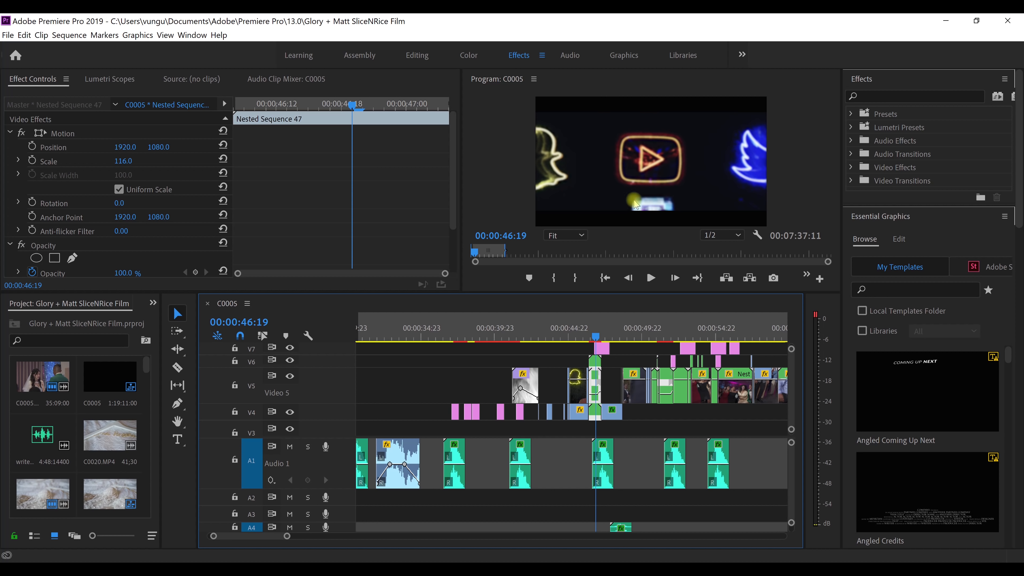
- Examine the blend mode and speed settings of the stacked nested clips on Video 5, Video 6 and Video 4 in turn
drag(454, 171, 452, 242)
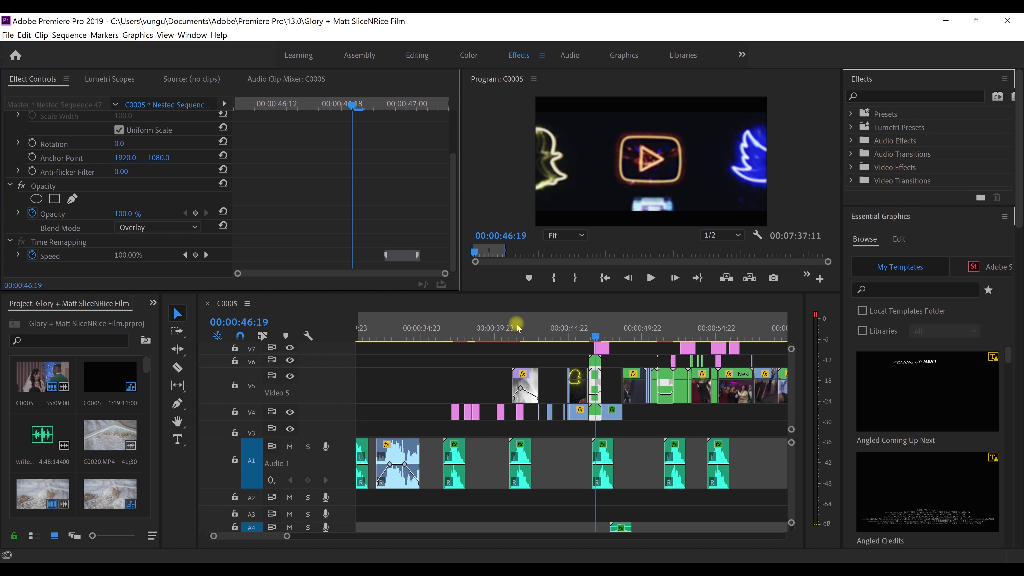
click(596, 362)
drag(456, 173, 450, 214)
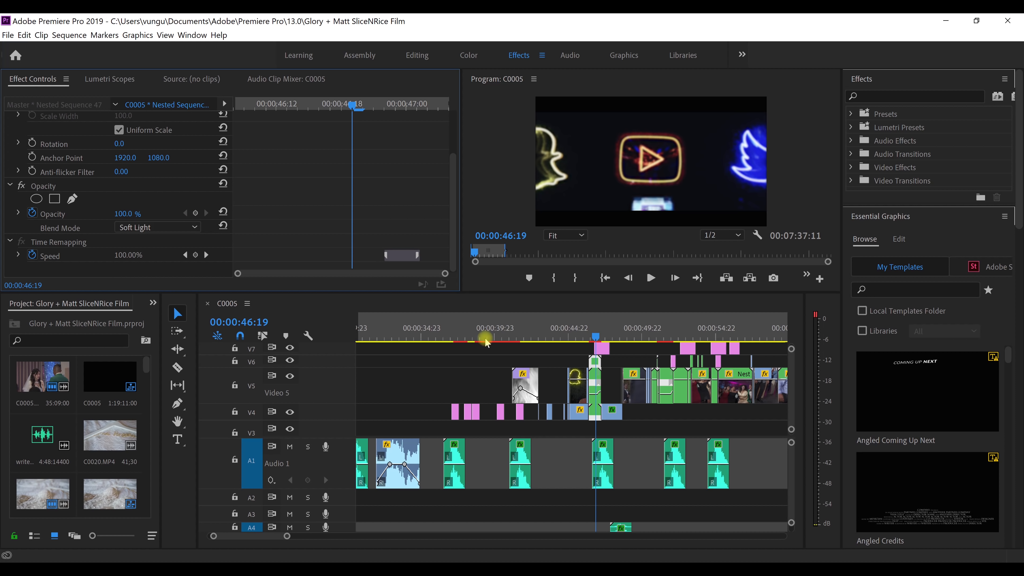
click(595, 413)
drag(453, 169, 450, 208)
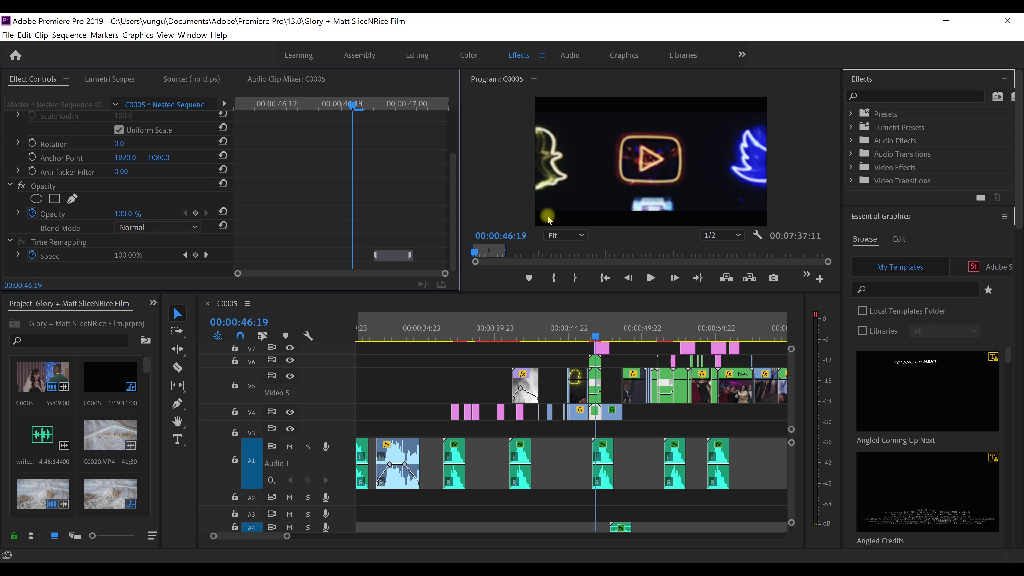
- Step forward through the stacked nested clips from 00:00:46:19 to the overlaid crowd footage at 00:00:47:04
key(Right)
key(Right)
key(Right)
key(Right)
key(Right)
key(Right)
key(Right)
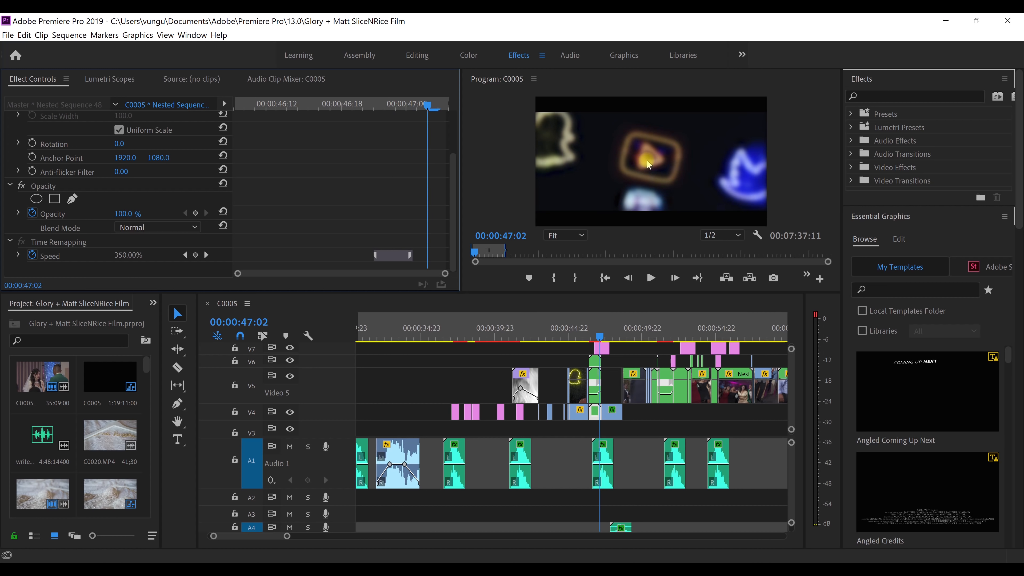
key(Right)
key(Right)
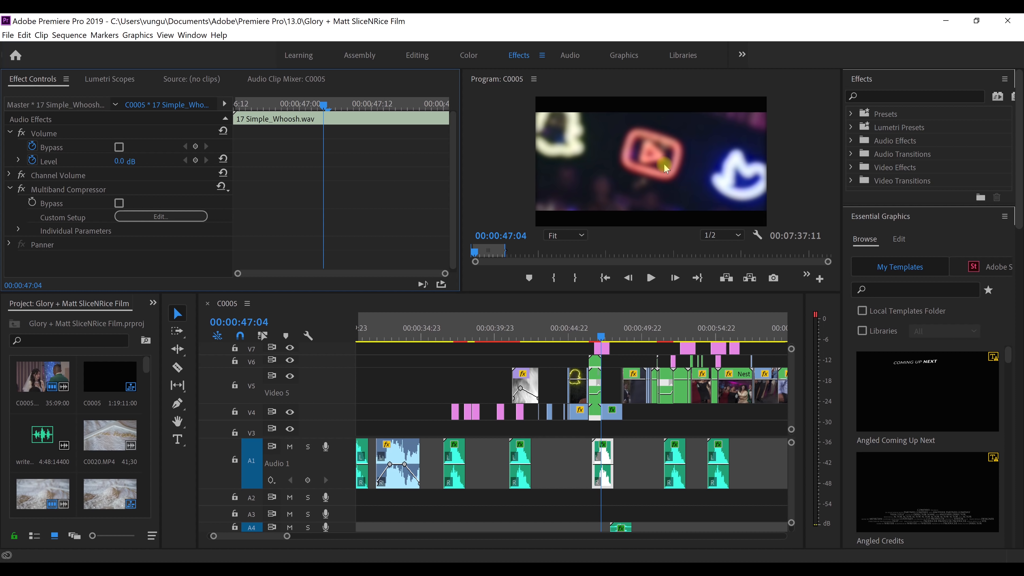
- Compare the adjacent frames around 00:00:47:04 where the sharp crowd footage blends into the blurred neon icons
key(Left)
key(Right)
key(Left)
key(Right)
key(Left)
key(Right)
key(Left)
key(Right)
- Step back from 00:00:47:04 to the sharp neon icons at 00:00:46:13
key(Left)
key(Left)
key(Left)
key(Left)
key(Left)
key(Left)
key(Left)
key(Left)
key(Left)
key(Left)
key(Left)
key(Left)
key(Left)
key(Left)
key(Left)
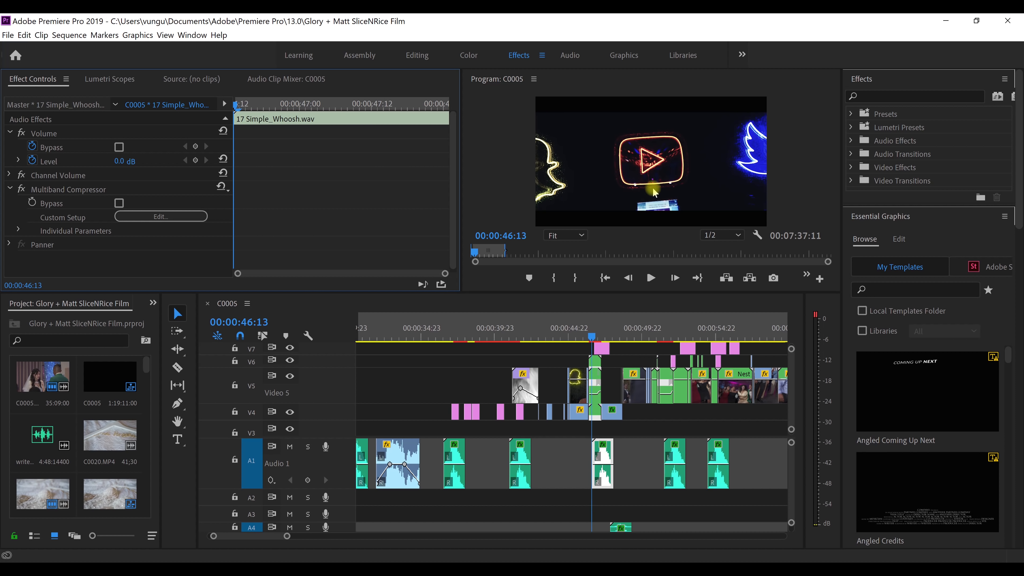
- Step forward from 00:00:46:13 through the growing blur on the neon icons to 00:00:47:00
key(Right)
key(Right)
key(Right)
key(Right)
key(Right)
key(Right)
key(Right)
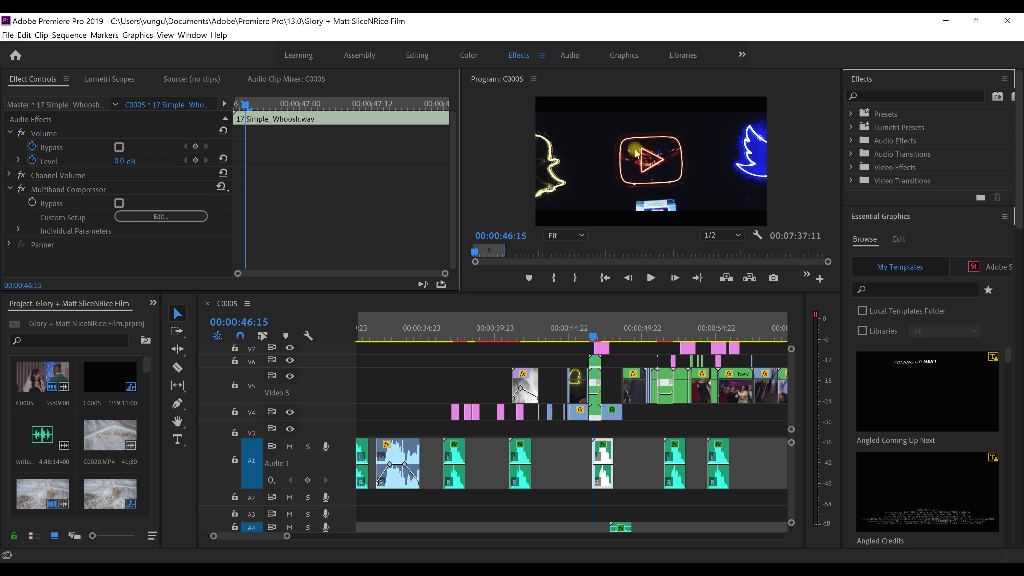
key(Right)
key(Right)
key(Right)
key(Right)
key(Right)
key(Right)
key(Right)
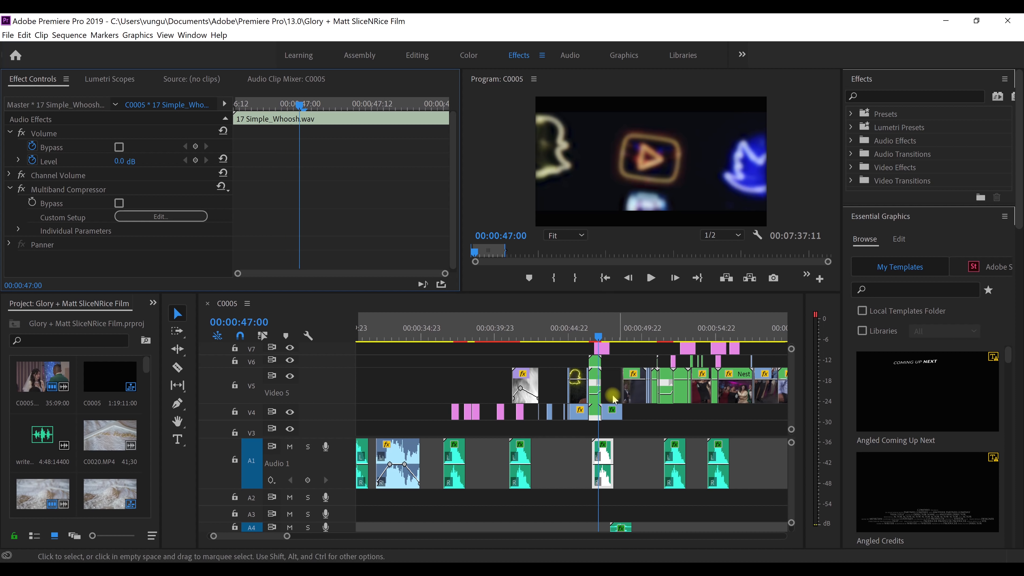
- Step forward from 00:00:47:00 through the blend into the dance-floor shot at 00:00:47:13
key(Right)
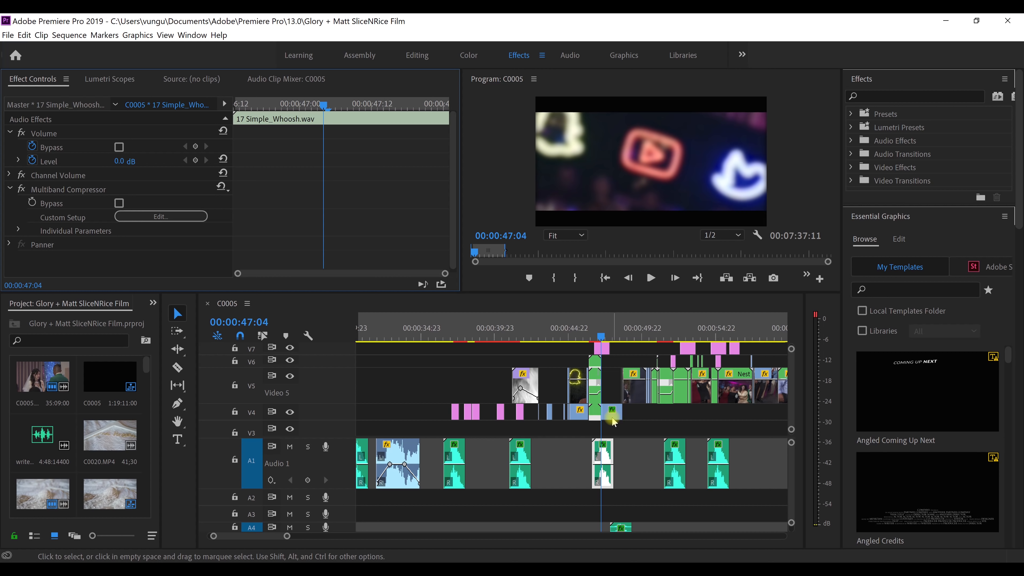
key(Right)
key(Right)
key(Right)
key(Right)
key(Right)
key(Right)
key(Right)
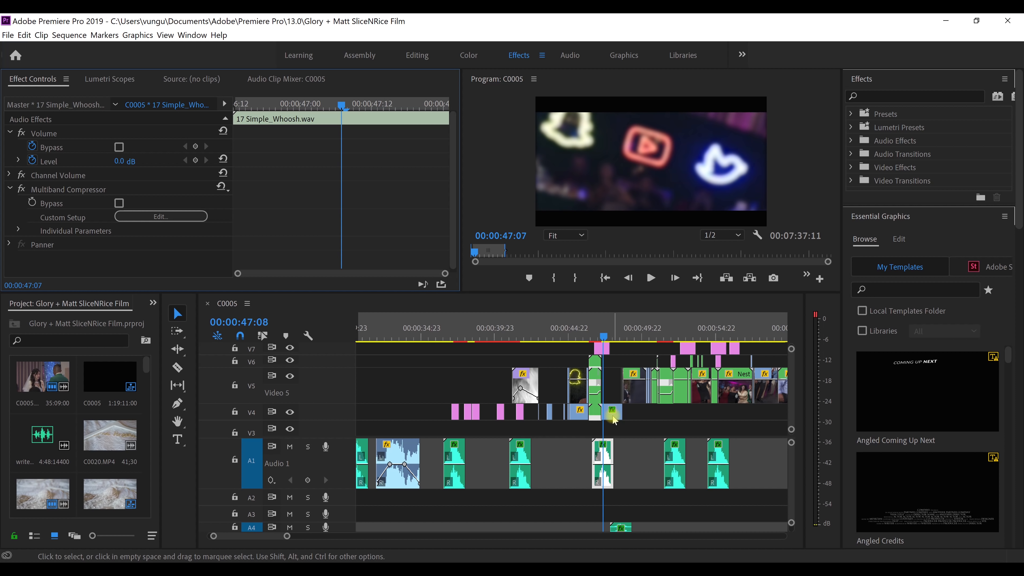
key(Right)
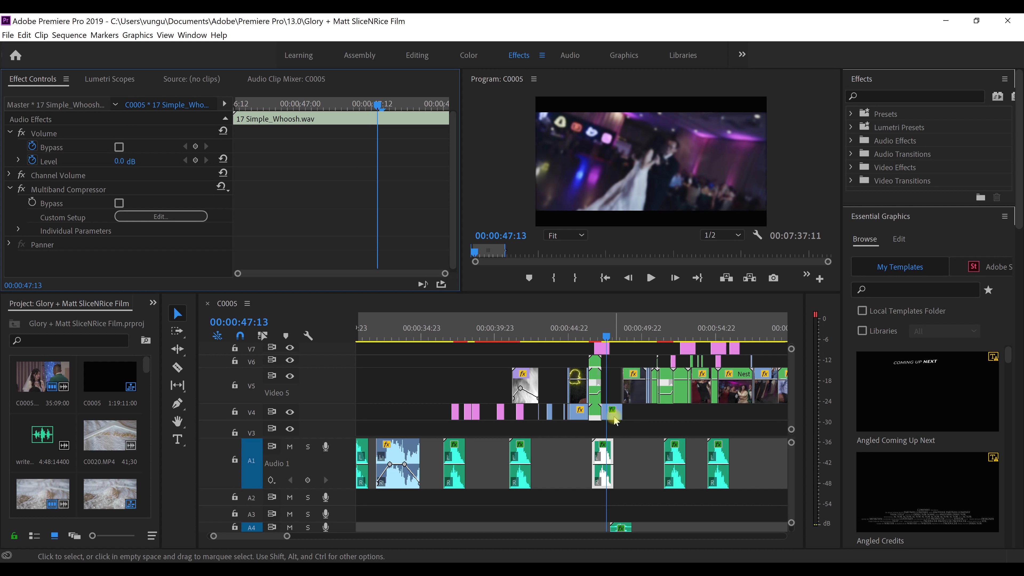
- Step forward through the dance-floor shot from 00:00:47:13 to 00:00:48:01
key(Right)
key(Right)
key(Right)
key(Right)
key(Right)
key(Right)
key(Right)
key(Right)
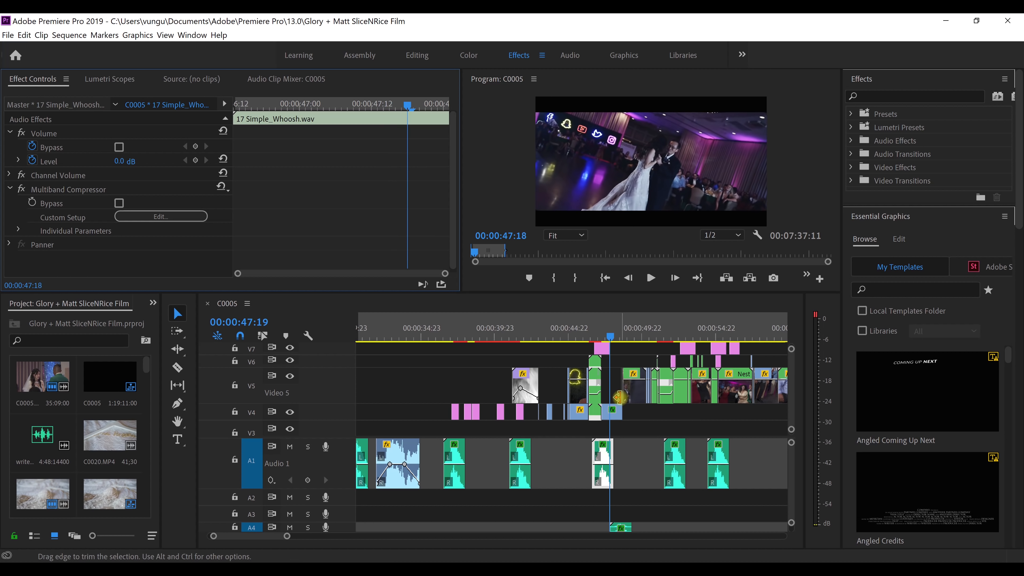
key(Right)
key(Right)
key(Right)
click(394, 184)
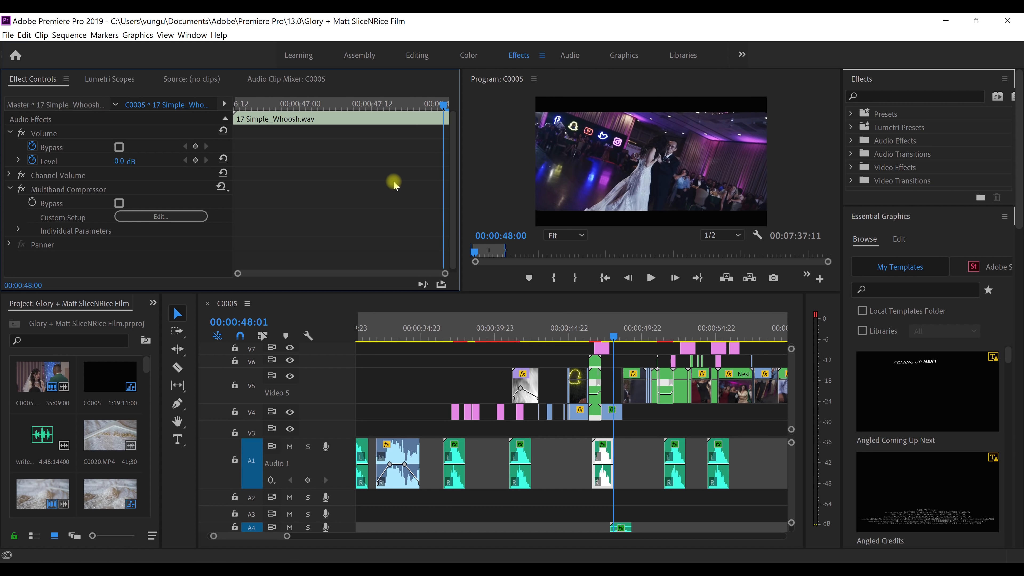
- Step back from 00:00:48:01 through the dance-floor blend to the blurred neon icons before 00:00:46:23
key(Left)
key(Left)
key(Left)
key(Left)
key(Left)
key(Left)
key(Left)
key(Left)
key(Left)
key(Left)
key(Left)
key(Left)
key(Left)
key(Left)
key(Left)
key(Left)
key(Left)
key(Left)
key(Left)
key(Left)
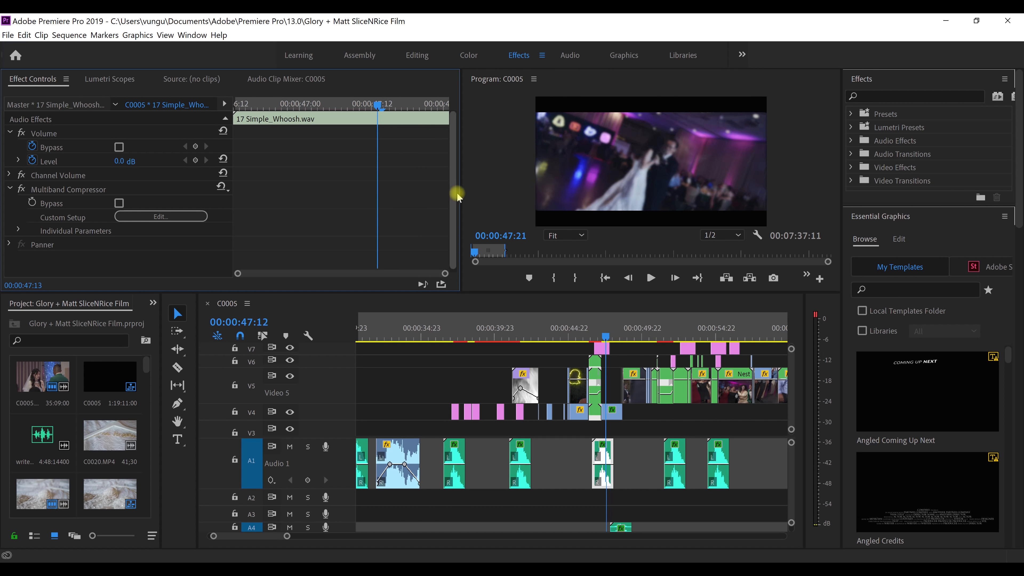
- Step forward through 00:00:46:23 to the blurred dance-floor shot at 00:00:47:14
key(Right)
key(Right)
key(Right)
key(Right)
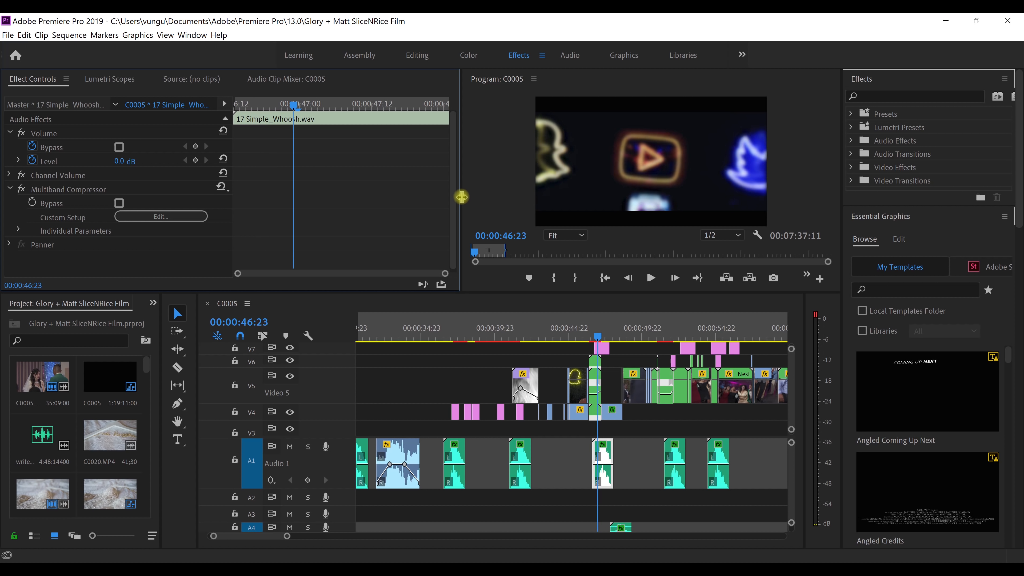
key(Right)
key(Right)
key(Right)
key(Right)
key(Right)
key(Right)
key(Right)
key(Right)
key(Right)
key(Right)
key(Right)
key(Right)
key(Right)
key(Right)
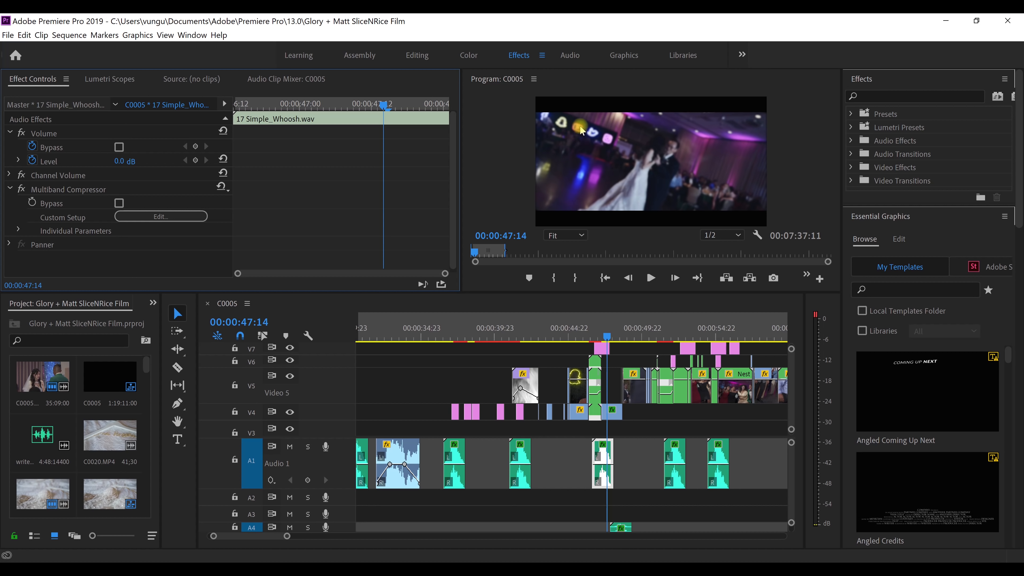
- Step back from 00:00:47:14 to the tilted neon icons over the crowd at 00:00:47:07
key(Left)
key(Left)
key(Left)
key(Left)
key(Left)
key(Left)
key(Left)
key(Left)
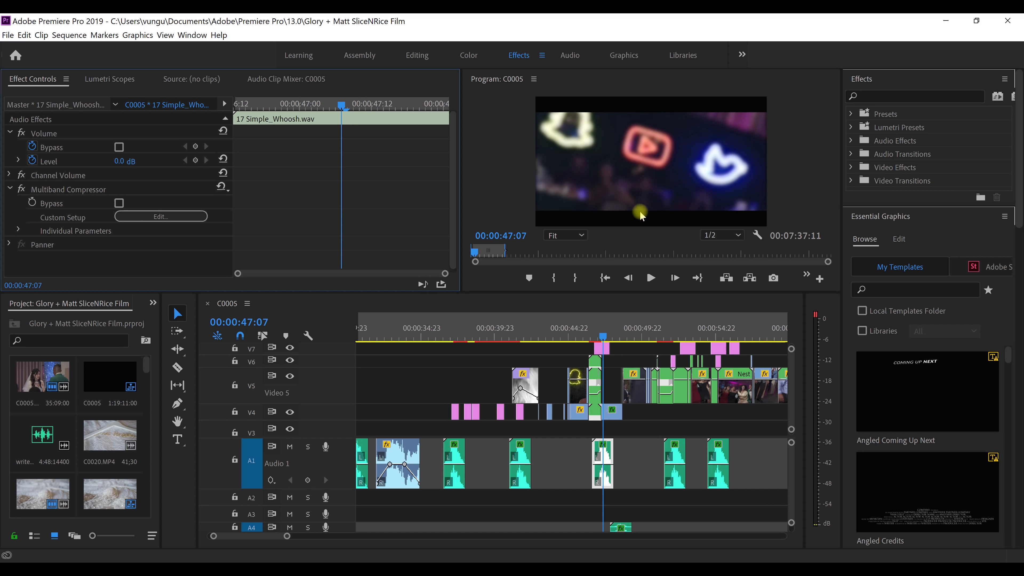
- Step forward from 00:00:47:07 through the neon icon pull-back and return to 00:00:47:06
key(Right)
key(Right)
key(Right)
key(Right)
key(Right)
key(Right)
key(Right)
key(Left)
key(Left)
key(Left)
key(Left)
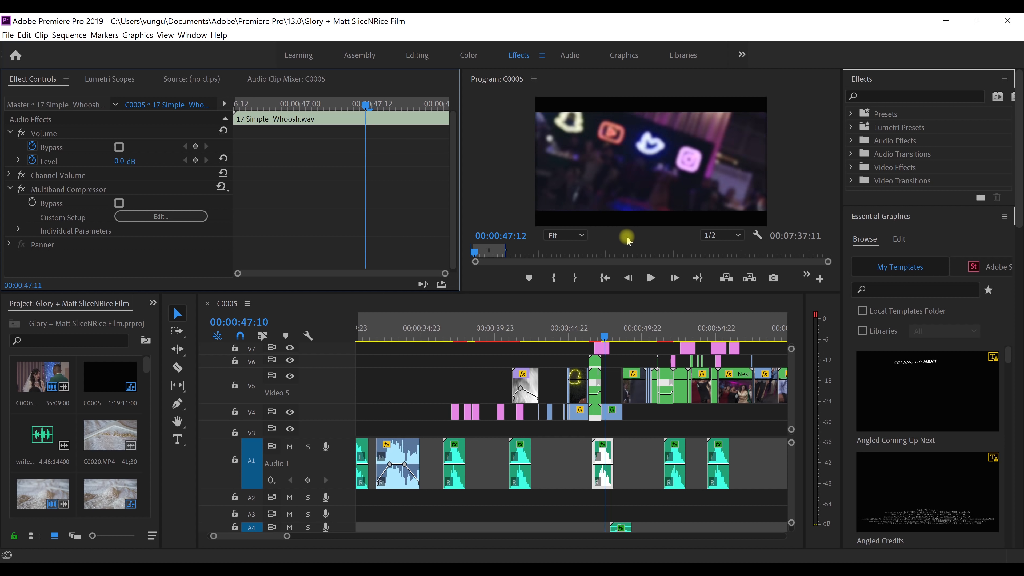
key(Left)
key(Left)
key(Left)
key(Left)
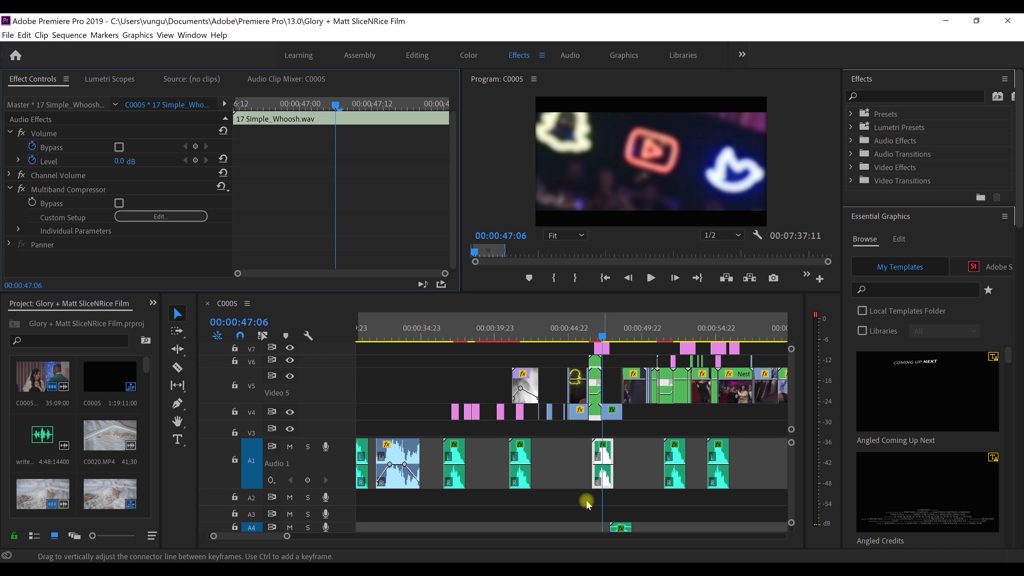
- Find the Audio 8 and Audio 9 tracks at the start of the sequence and unlock them
drag(274, 537, 257, 540)
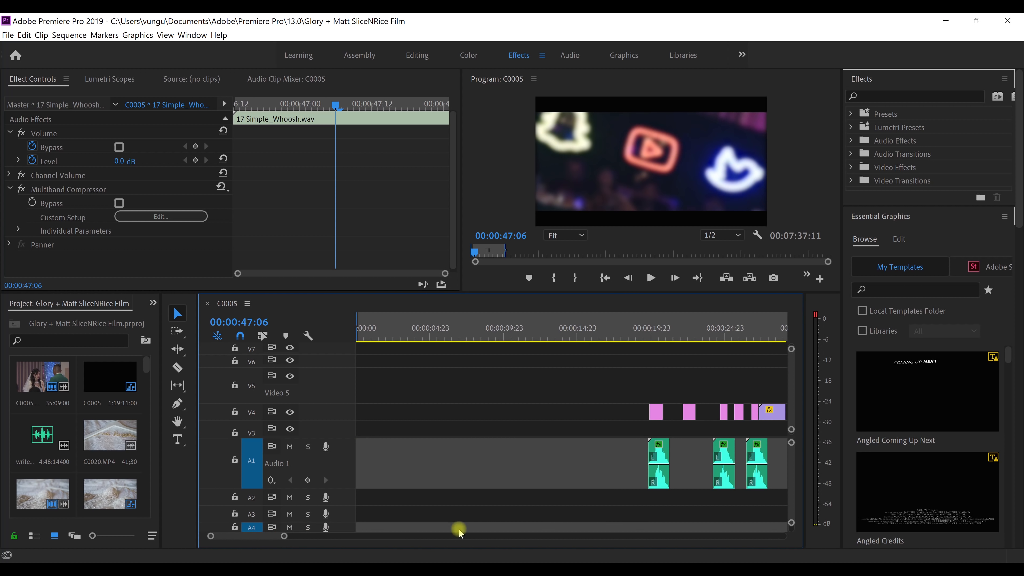
scroll(789, 398, down, 4)
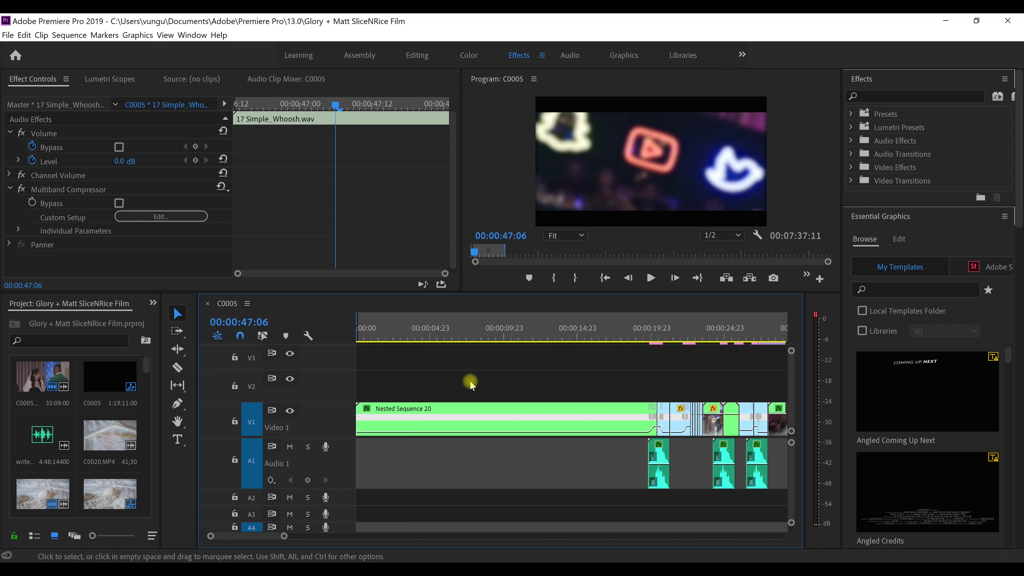
scroll(515, 398, down, 2)
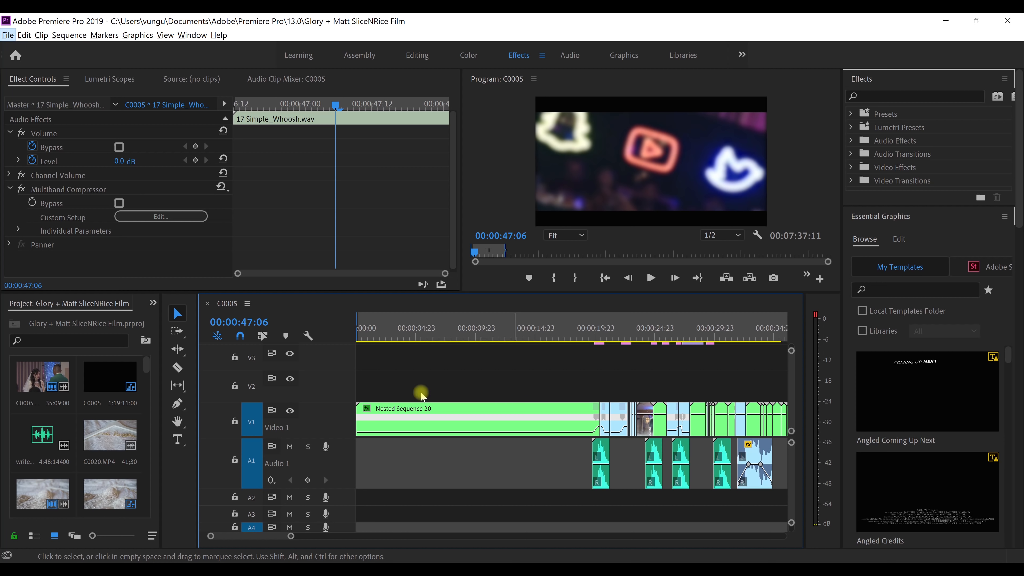
scroll(608, 409, down, 3)
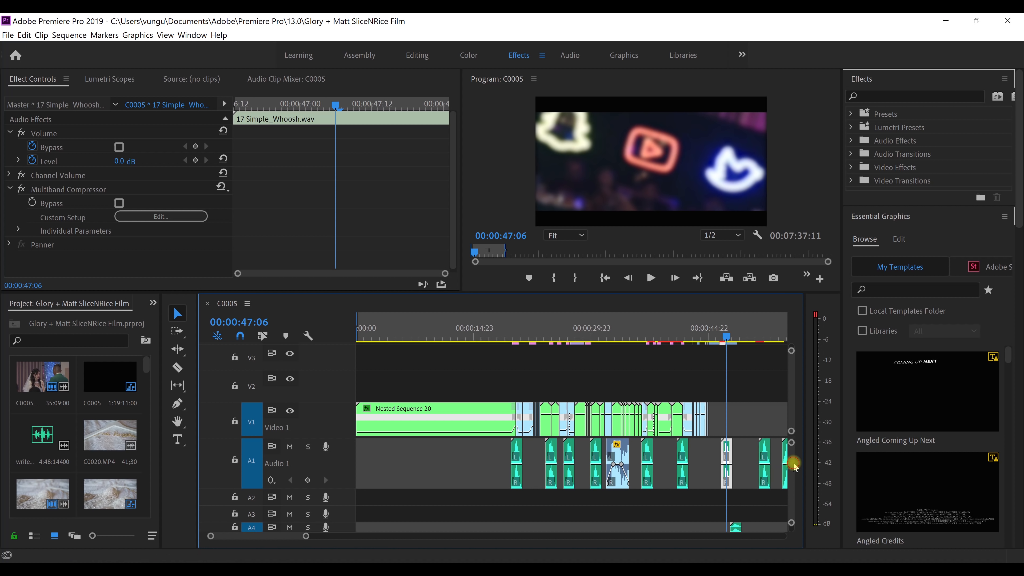
scroll(794, 465, down, 5)
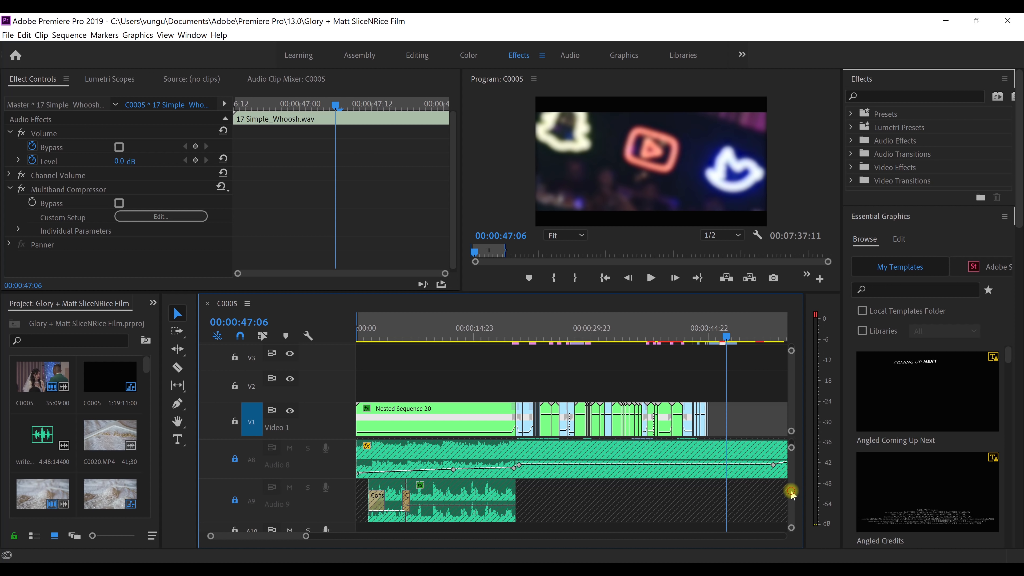
scroll(791, 489, up, 2)
click(235, 494)
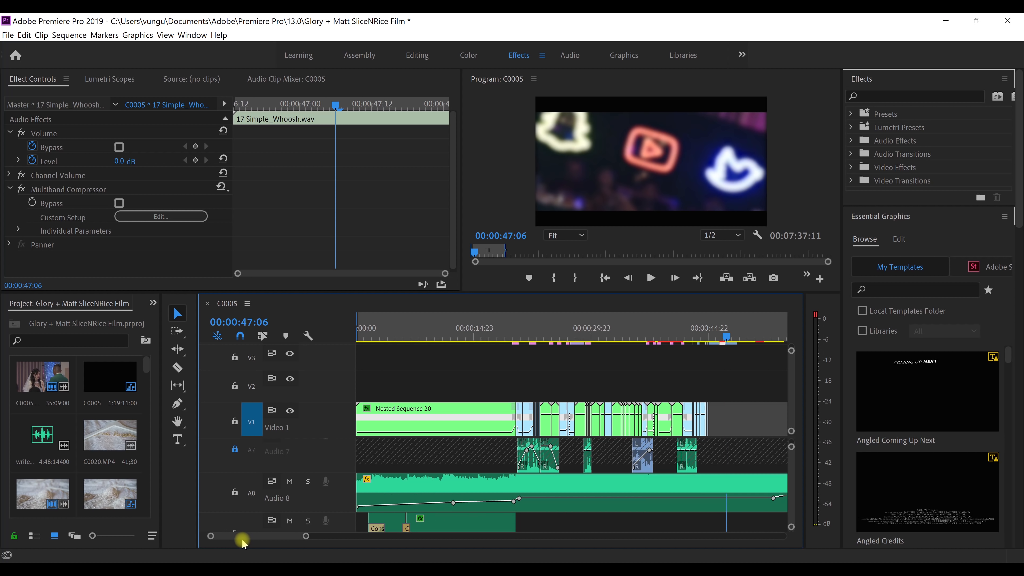
- Play the opening bride shot from 00:00:00:00 and stop at 00:00:03:18
drag(399, 325, 320, 325)
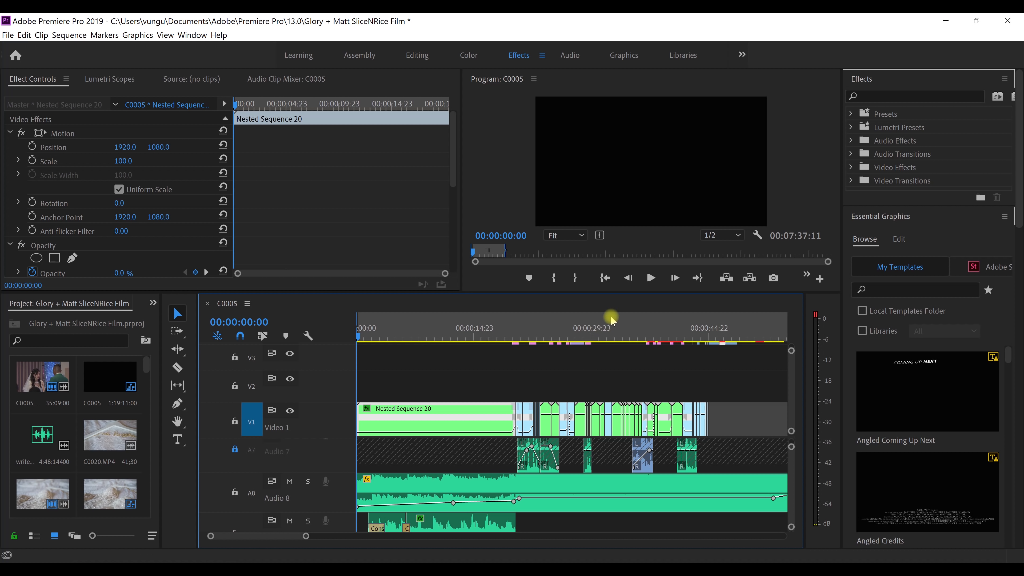
click(650, 279)
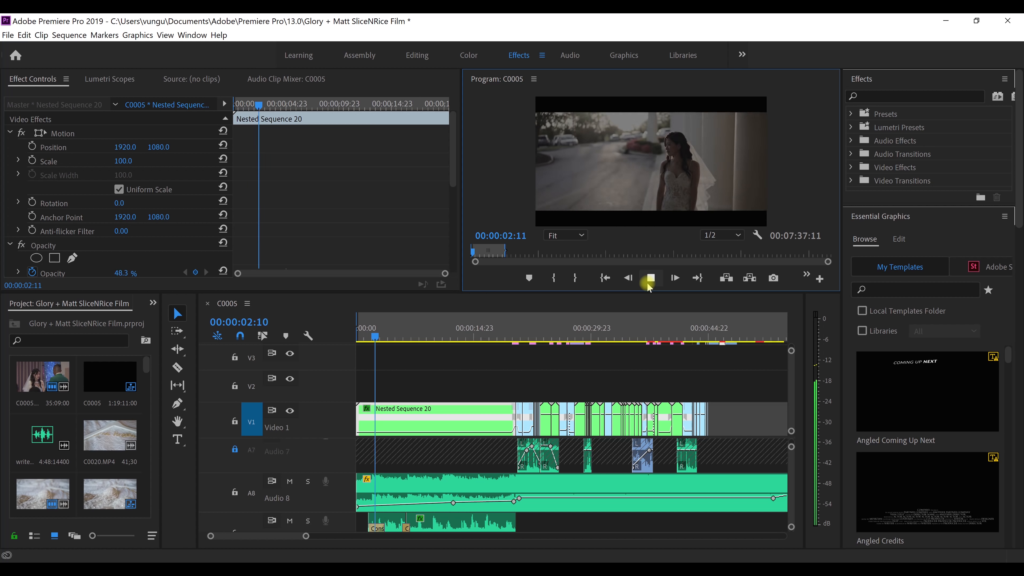
click(651, 278)
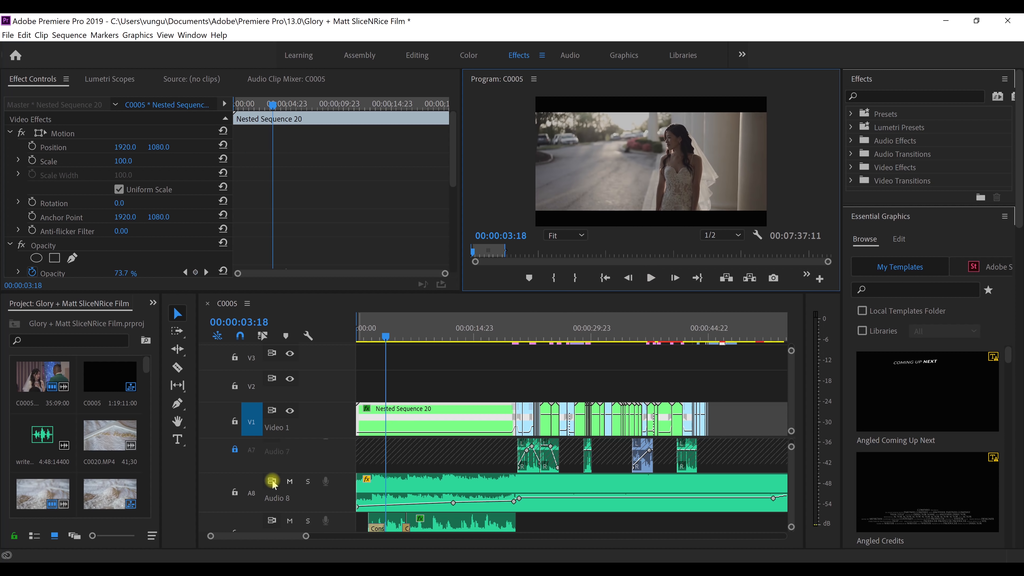
- Mute the Audio 8 and Audio 9 tracks and play the film from near the start to 00:00:49:17
click(234, 493)
click(234, 493)
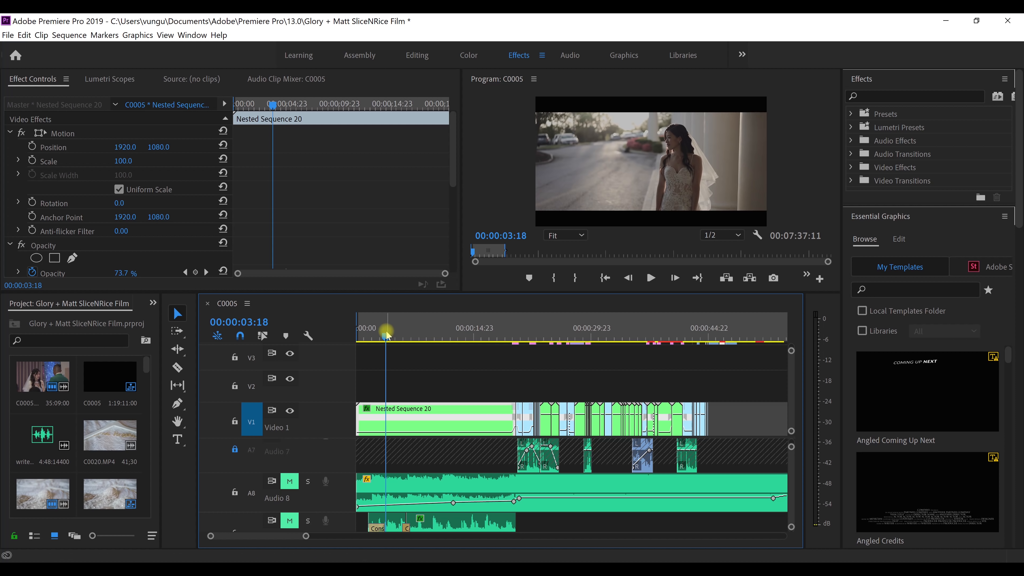
drag(370, 340, 366, 339)
click(653, 278)
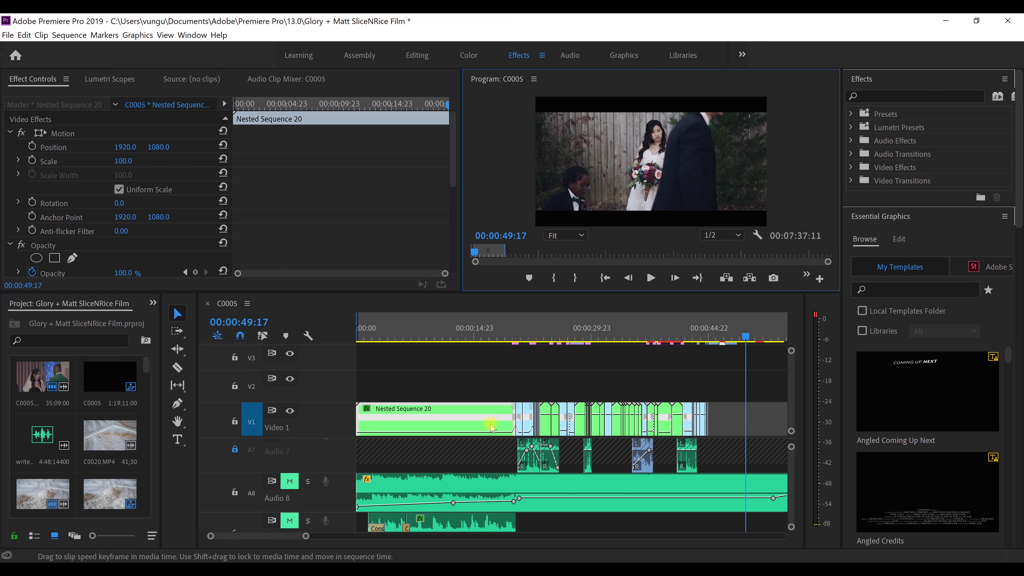
- Unmute the Audio 8 and Audio 9 tracks and lock both again
click(291, 483)
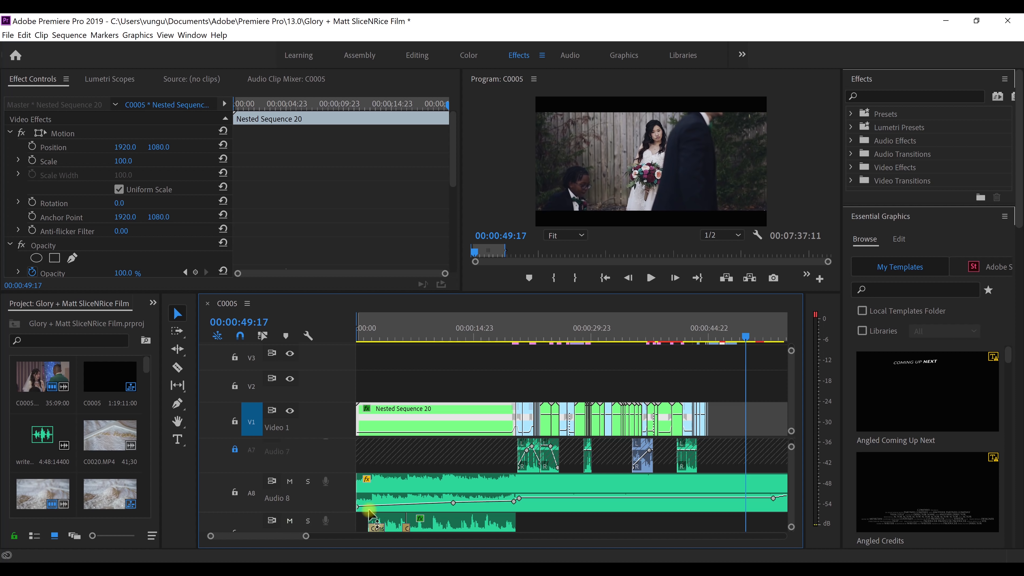
click(235, 490)
click(236, 528)
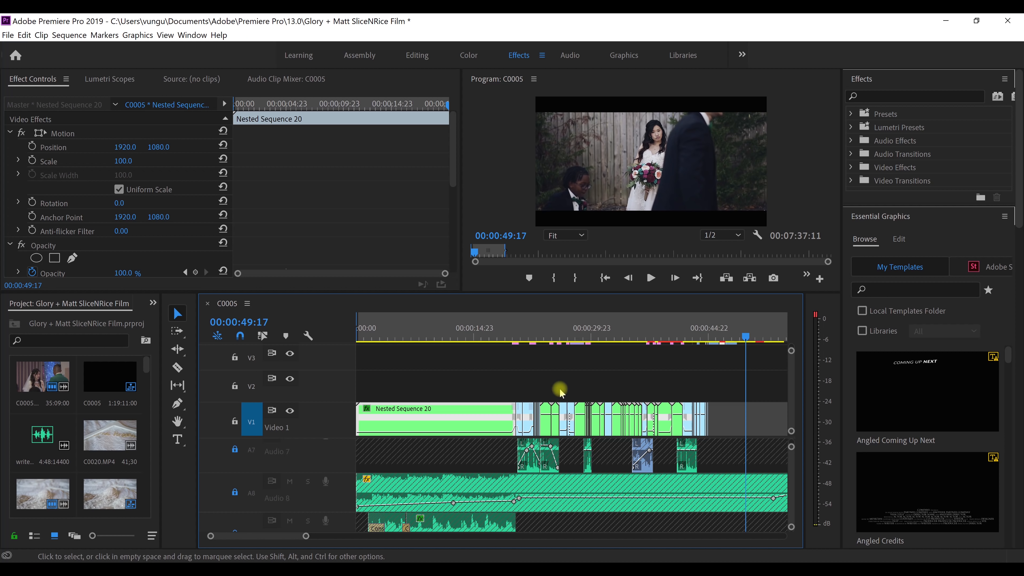
- Return the playhead to the end of the dance-floor shot and step forward to the suits at 00:00:48:14
drag(744, 341, 735, 347)
key(Right)
key(Right)
key(Right)
key(Right)
key(Right)
key(Right)
key(Right)
key(Right)
key(Right)
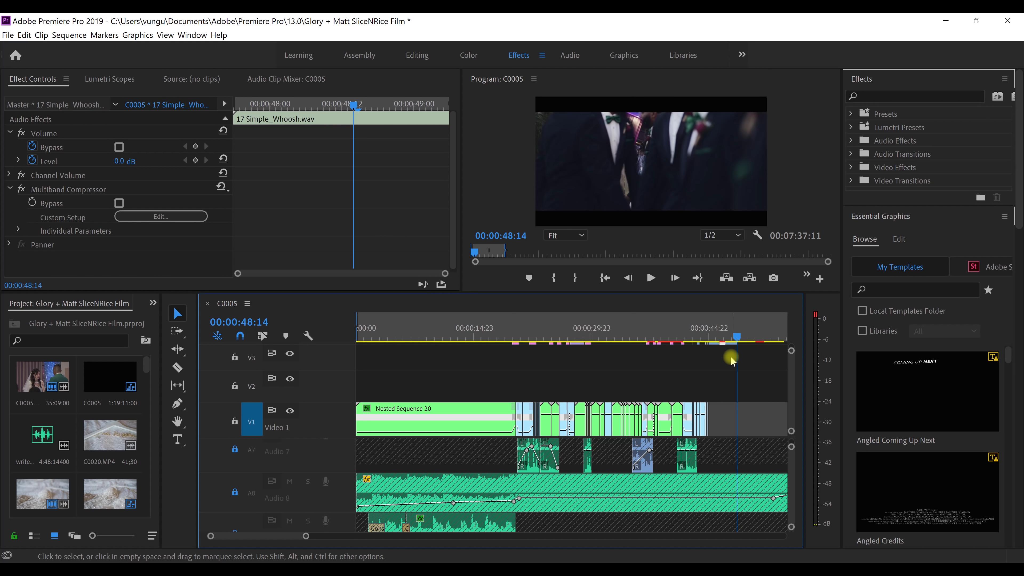
- Examine the suits passing over the dance-floor shot frame by frame between 00:00:48:12 and 00:00:48:15
key(Left)
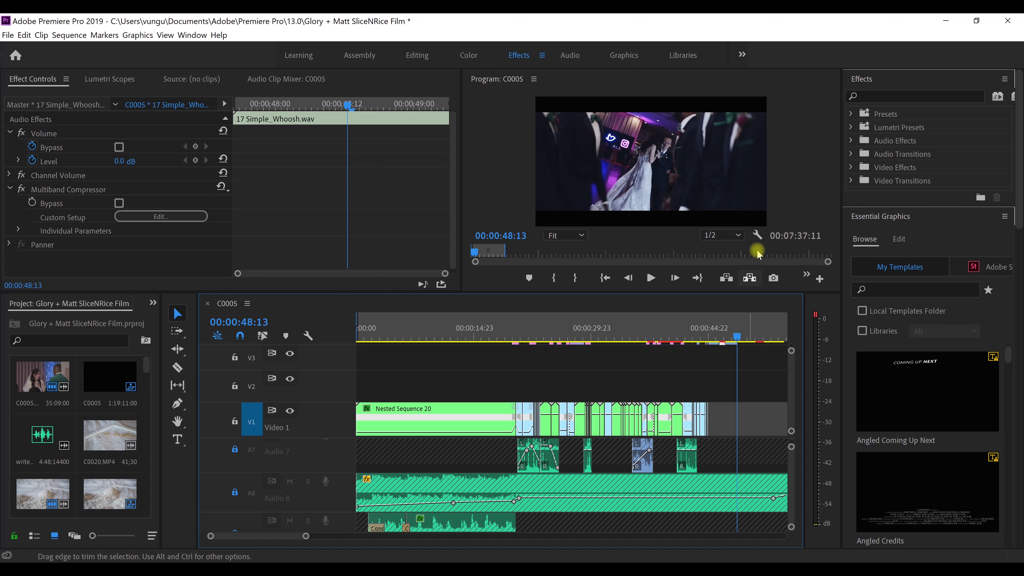
key(Left)
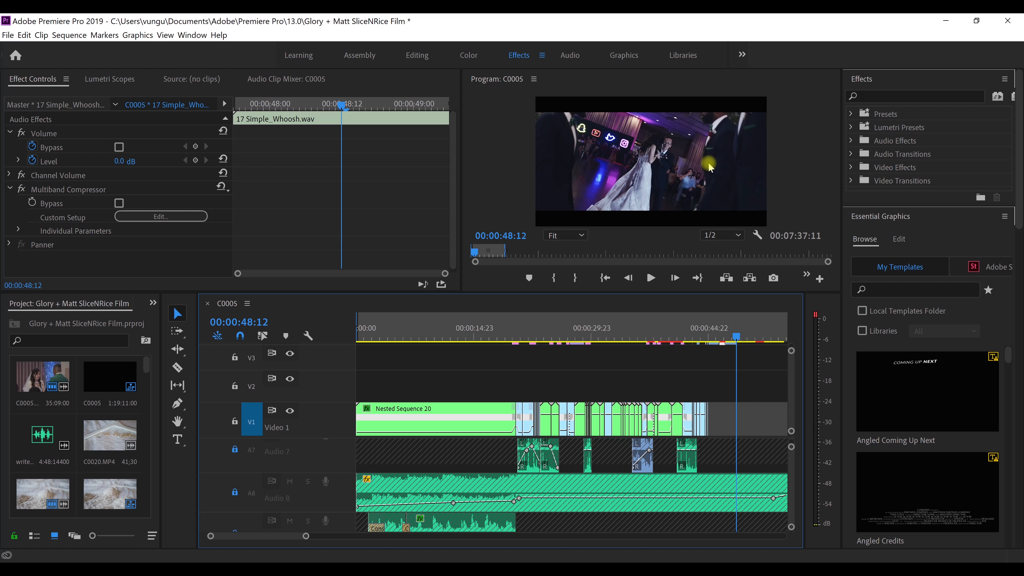
key(Right)
key(Right)
key(Right)
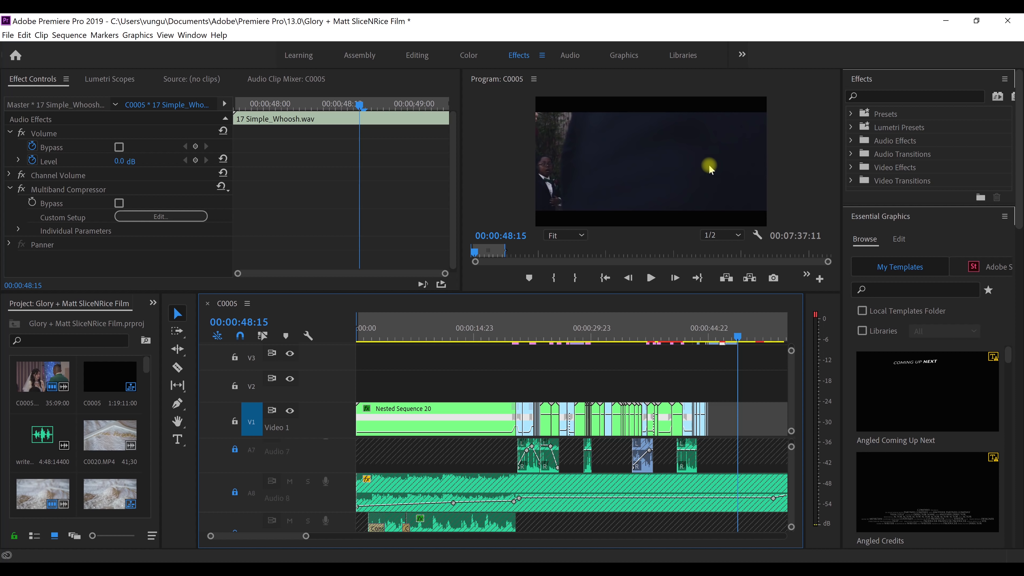
- Step forward frame by frame through the passing suits to the bride holding her bouquet at 00:00:49:19
key(Right)
key(Right)
key(Right)
key(Right)
key(Right)
key(Right)
key(Right)
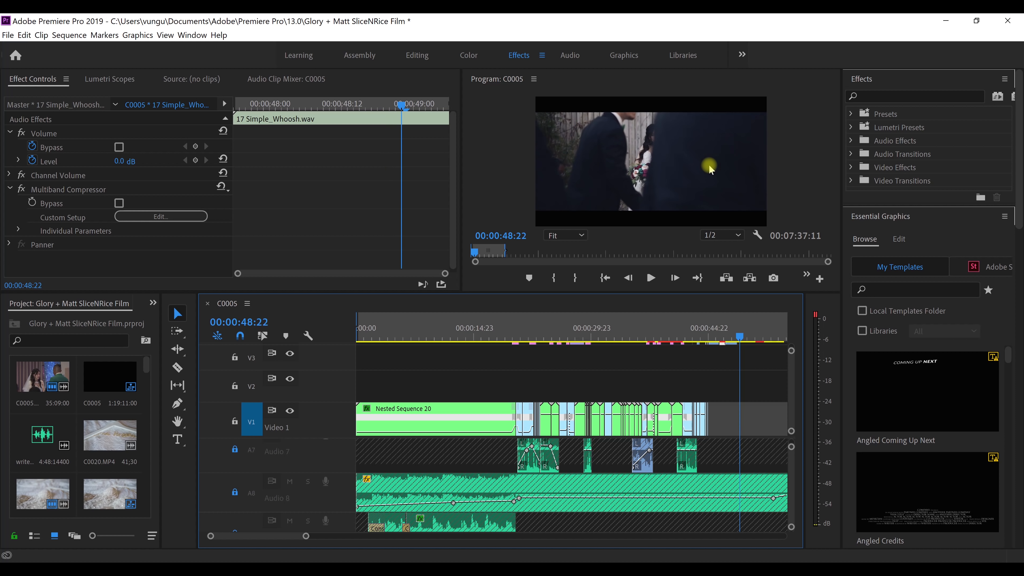
key(Right)
key(Right)
key(Right)
key(Right)
key(Right)
key(Right)
key(Right)
key(Right)
key(Right)
key(Right)
key(Right)
key(Right)
key(Right)
key(Right)
key(Right)
key(Right)
key(Right)
key(Right)
key(Right)
key(Right)
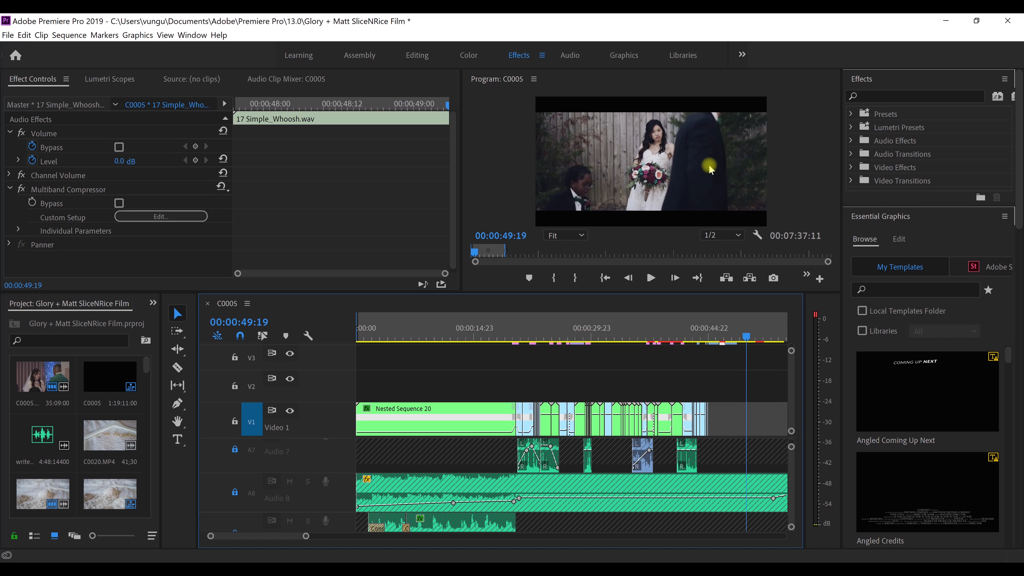
- Step back to the couple on the dance floor and examine the frames around 00:00:48:11
key(Left)
key(Left)
key(Left)
key(Left)
key(Left)
key(Left)
key(Left)
key(Left)
key(Left)
key(Left)
key(Left)
key(Left)
key(Left)
key(Left)
key(Left)
key(Left)
key(Left)
key(Left)
key(Left)
key(Left)
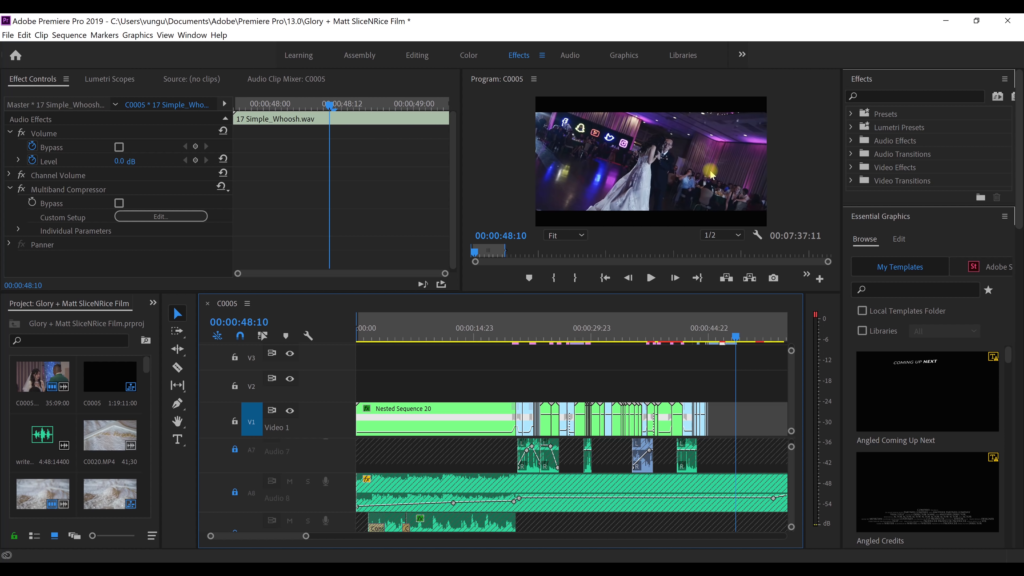
key(Right)
key(Right)
key(Left)
key(Left)
key(Left)
key(Left)
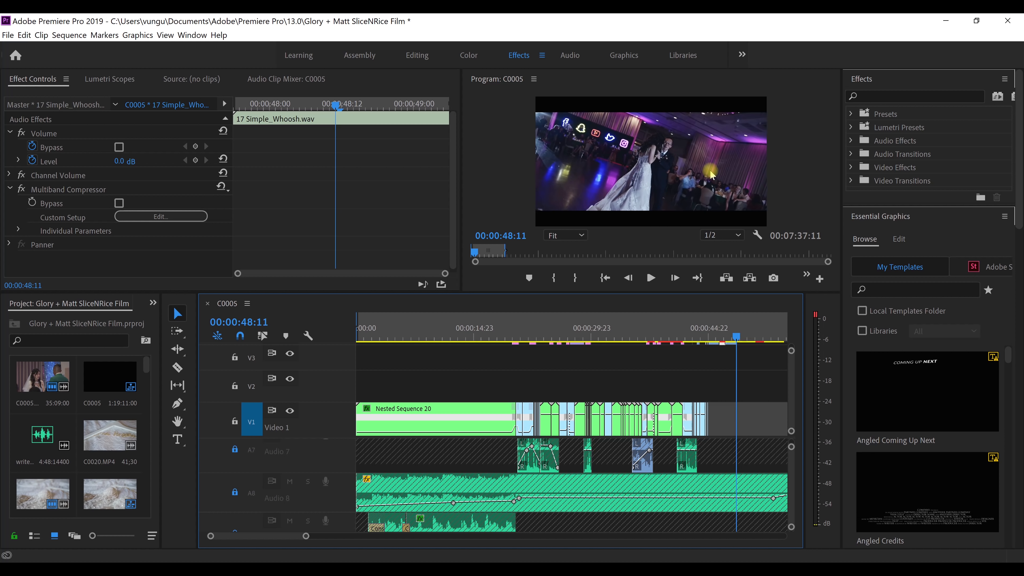
- Move the playhead back before the suits transition and play the film on to the dancing group at 00:00:55:17
key(Left)
key(Left)
key(Left)
key(Left)
key(Left)
key(Left)
key(Left)
key(Left)
key(Left)
key(Left)
key(Left)
key(Left)
key(Left)
key(Left)
key(Left)
key(Left)
key(Left)
key(Left)
key(Left)
key(Left)
click(653, 277)
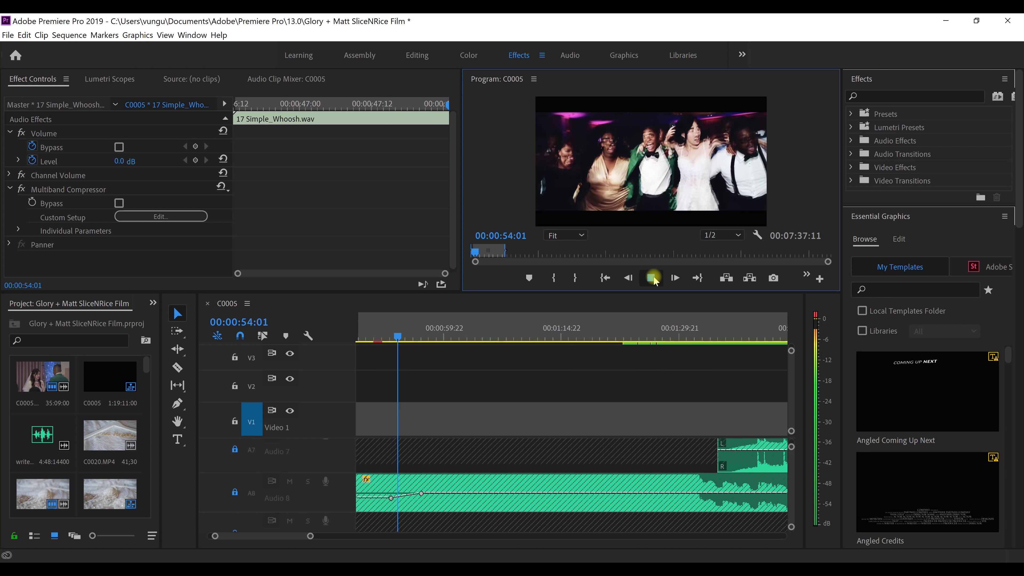
click(652, 278)
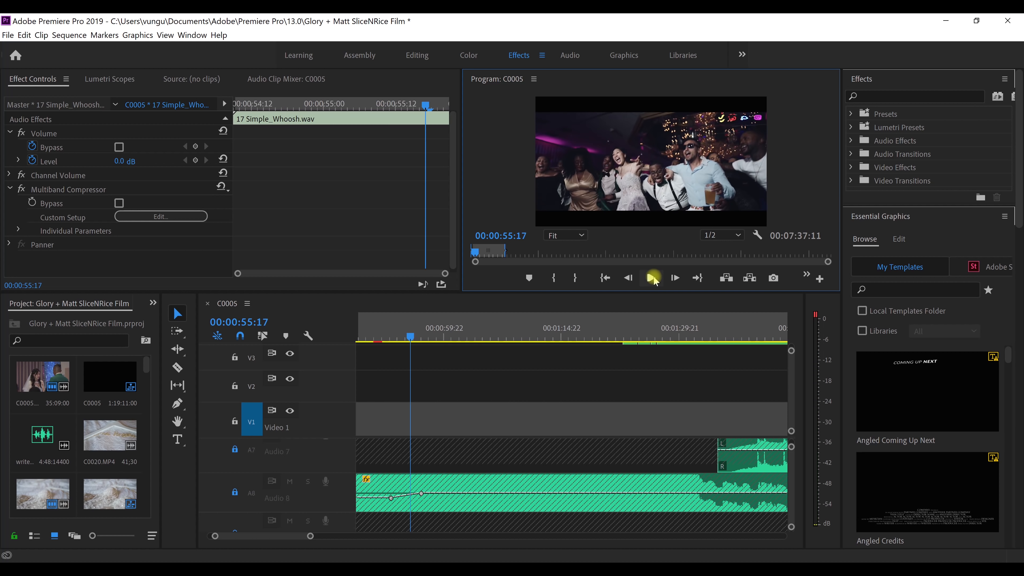
- Review the party dancing shots from 00:00:55:17 to 00:00:57:19 with short playbacks and single-frame steps
click(653, 279)
click(653, 278)
key(Right)
key(Right)
key(Right)
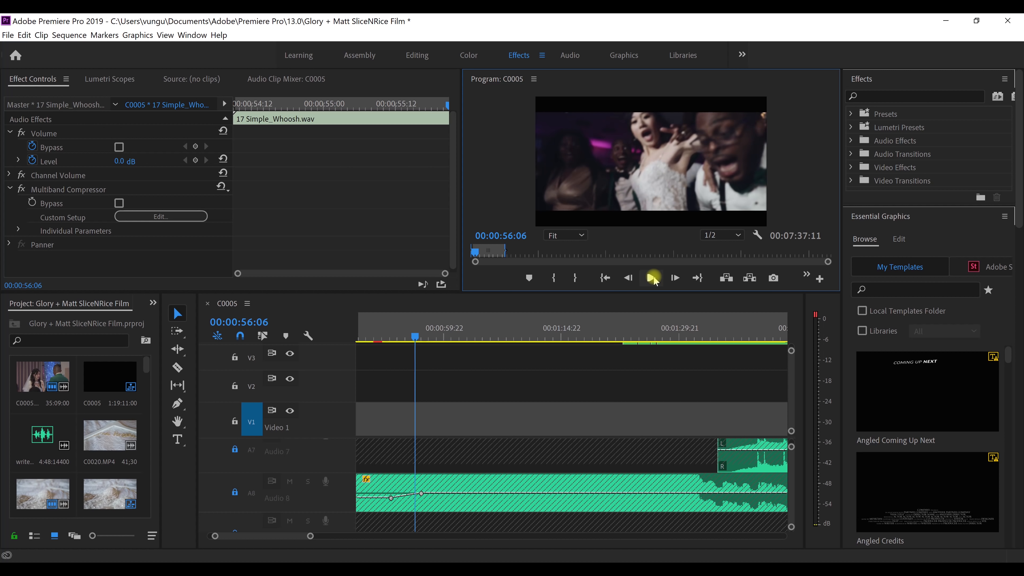
click(653, 279)
click(653, 278)
key(Left)
key(Left)
key(Left)
key(Left)
key(Left)
key(Left)
key(Left)
key(Left)
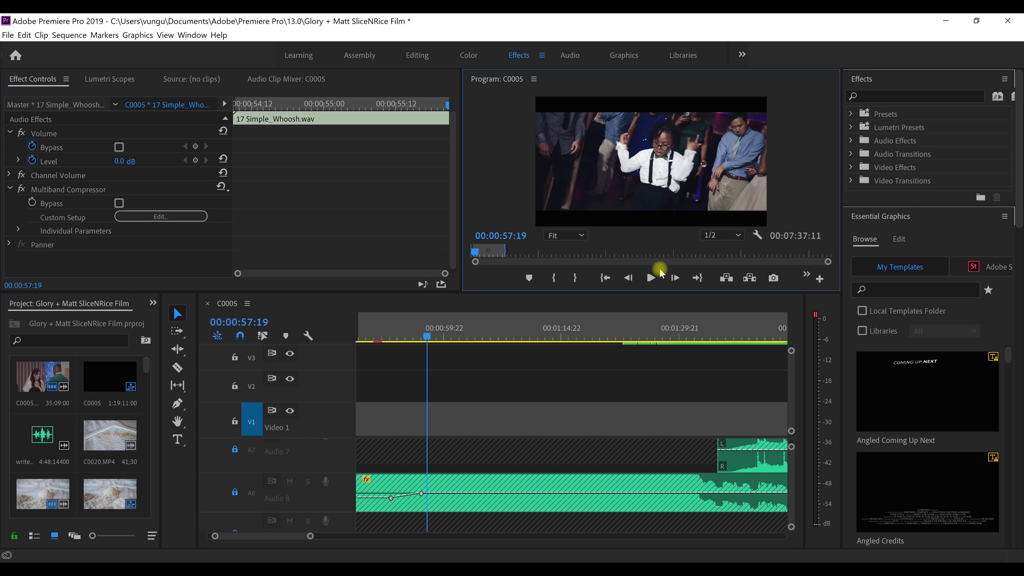
- Play the film in short bursts through the hugging shot to the man in the green jacket at 00:01:02:22
click(651, 280)
click(651, 280)
click(651, 280)
click(651, 279)
click(651, 279)
click(651, 280)
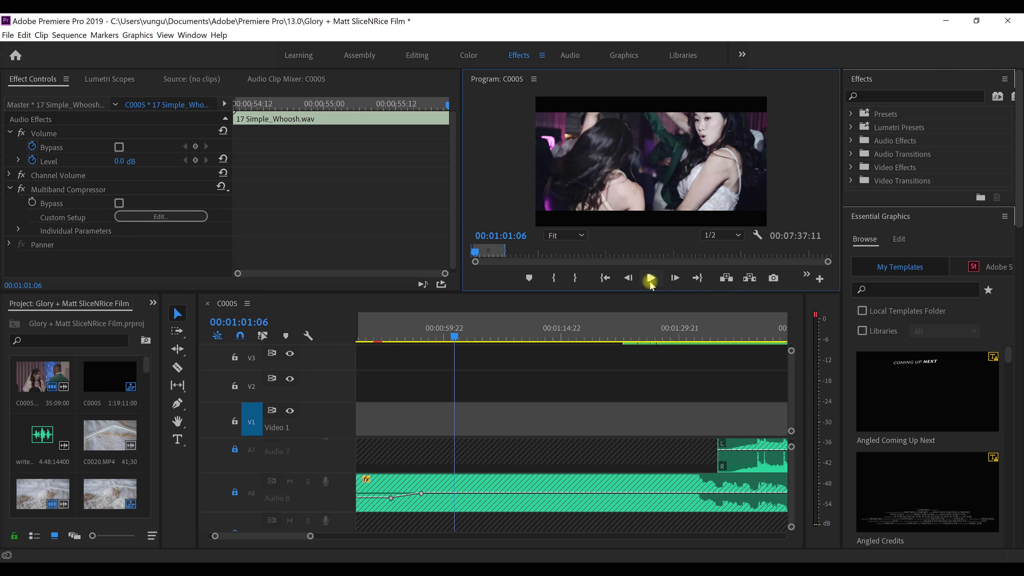
click(651, 279)
click(651, 279)
click(651, 279)
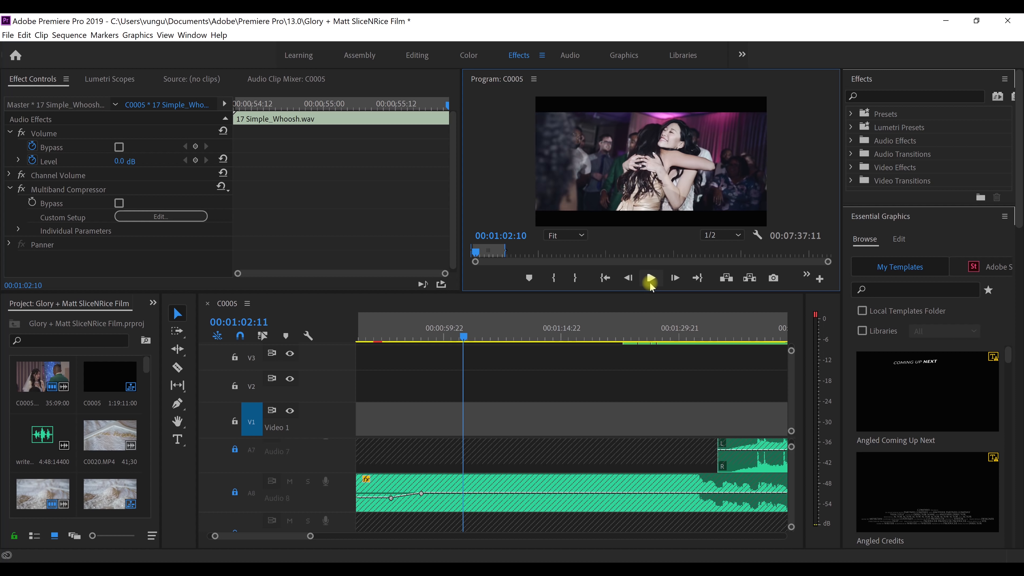
click(651, 279)
click(651, 279)
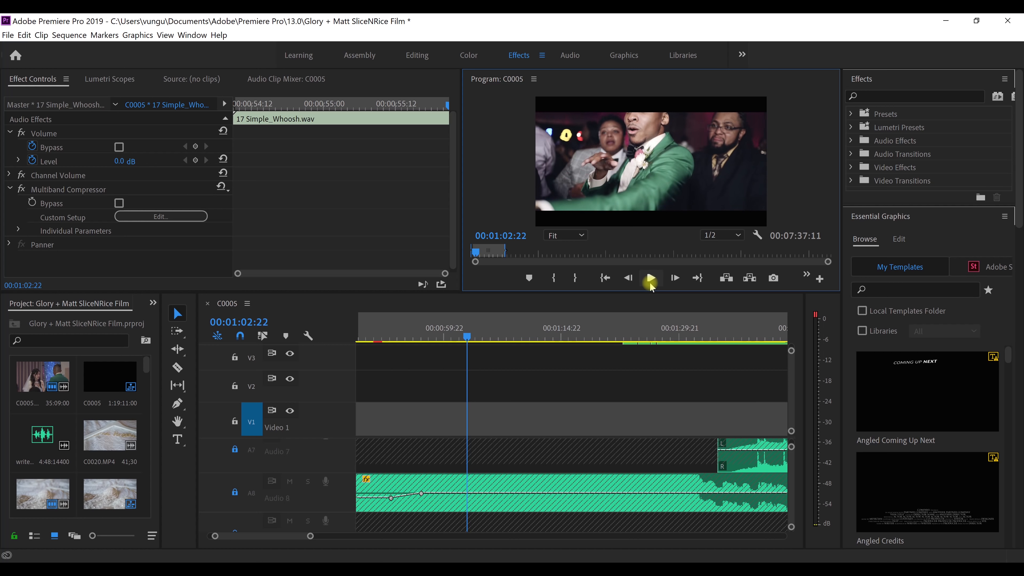
- Play on to the bowing shot at 00:01:10:22 and step back to the cloth-holding ceremony shot at 00:01:08:12
click(651, 280)
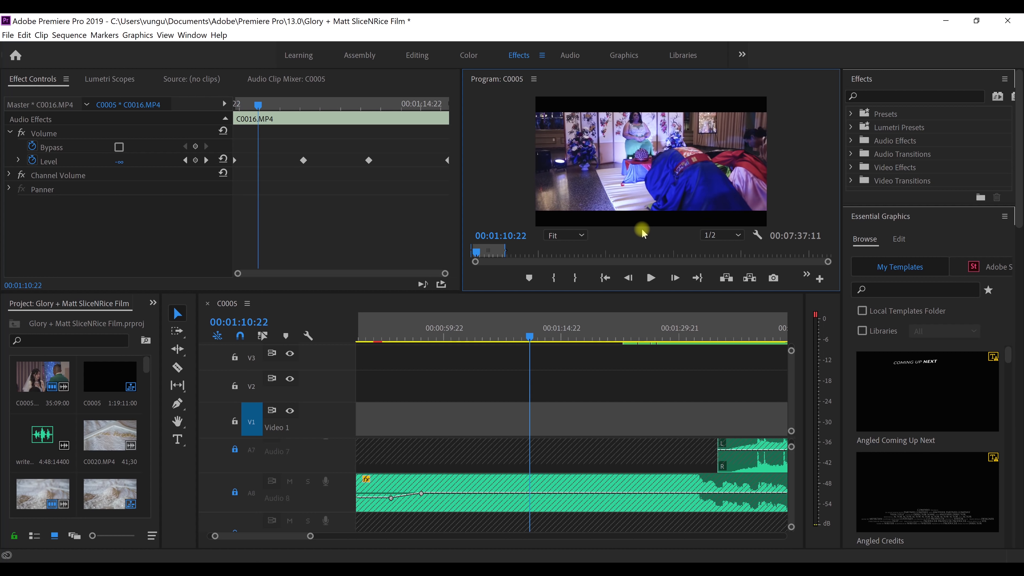
key(Left)
key(Left)
key(Left)
key(Left)
key(Left)
key(Left)
key(Left)
key(Left)
key(Left)
key(Left)
key(Left)
key(Left)
key(Left)
key(Left)
key(Left)
key(Left)
key(Left)
key(Left)
key(Left)
key(Left)
key(Left)
key(Left)
key(Left)
key(Left)
key(Left)
key(Left)
key(Left)
key(Left)
key(Left)
key(Left)
key(Left)
key(Left)
key(Left)
key(Left)
key(Left)
key(Left)
key(Left)
key(Left)
key(Left)
key(Left)
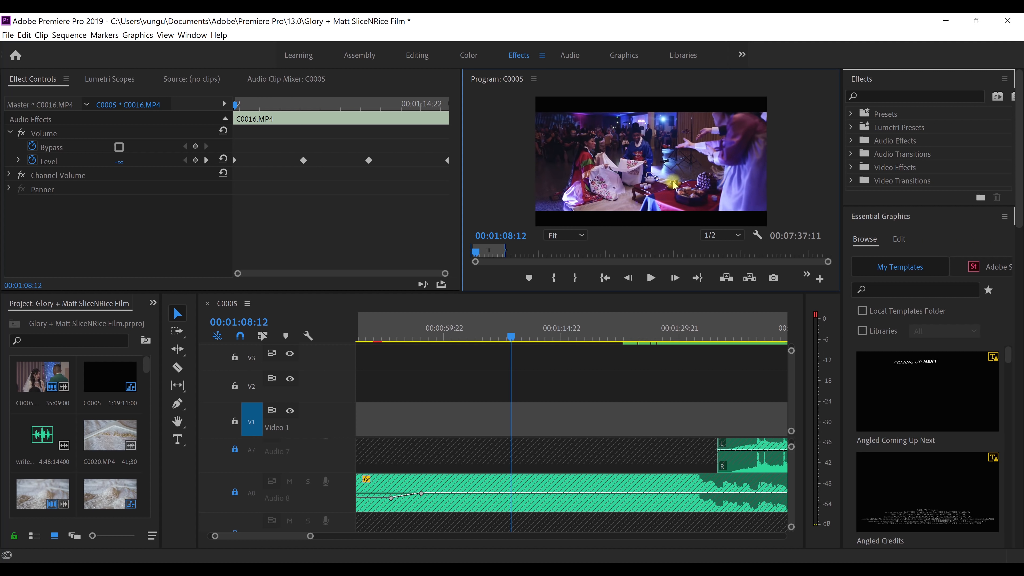
- Examine the transition between the two cloth-holding ceremony shots frame by frame from 00:01:08:12 to 00:01:09:04
key(Right)
key(Right)
key(Right)
key(Right)
key(Right)
key(Right)
key(Right)
key(Right)
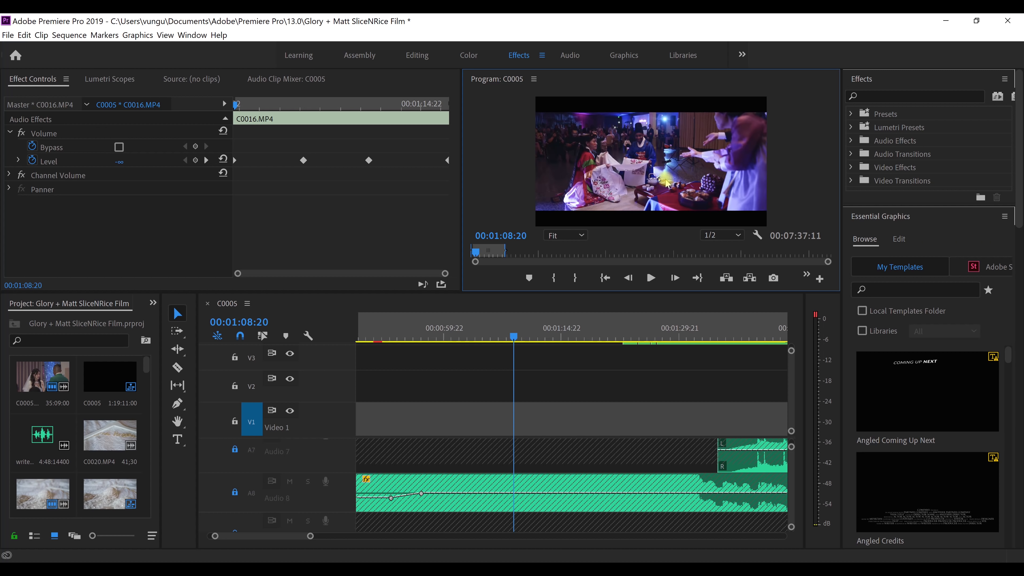
key(Right)
key(Right)
key(Right)
key(Right)
key(Right)
key(Right)
key(Right)
key(Right)
key(Right)
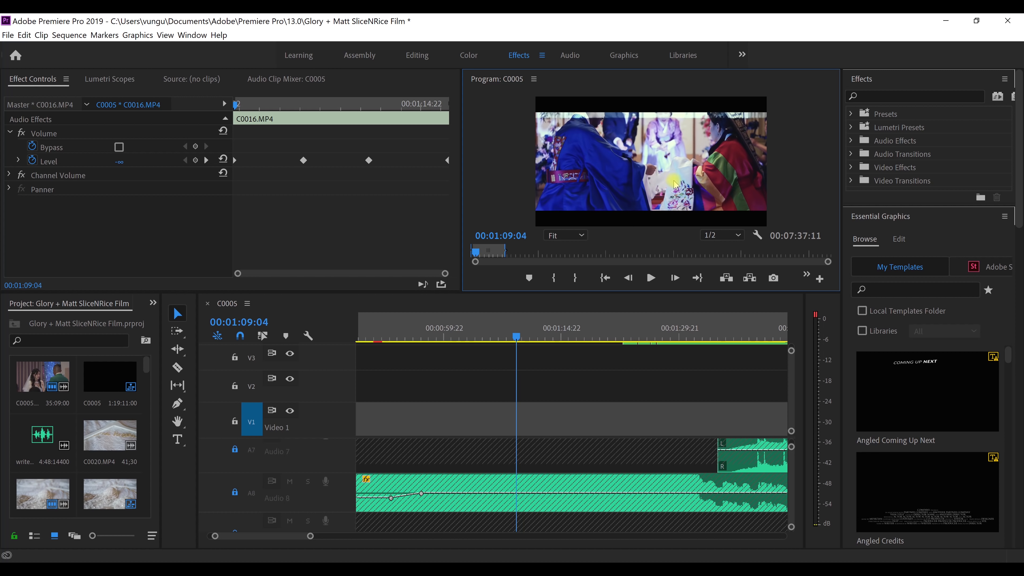
- Review the film from the cloth-holding ceremony at 00:01:09:04 to the smiling man with the "EIGHT ???" caption at 00:01:12:18
key(Right)
key(Right)
key(Right)
key(Right)
key(Right)
key(Right)
key(Right)
key(Right)
key(Right)
key(Right)
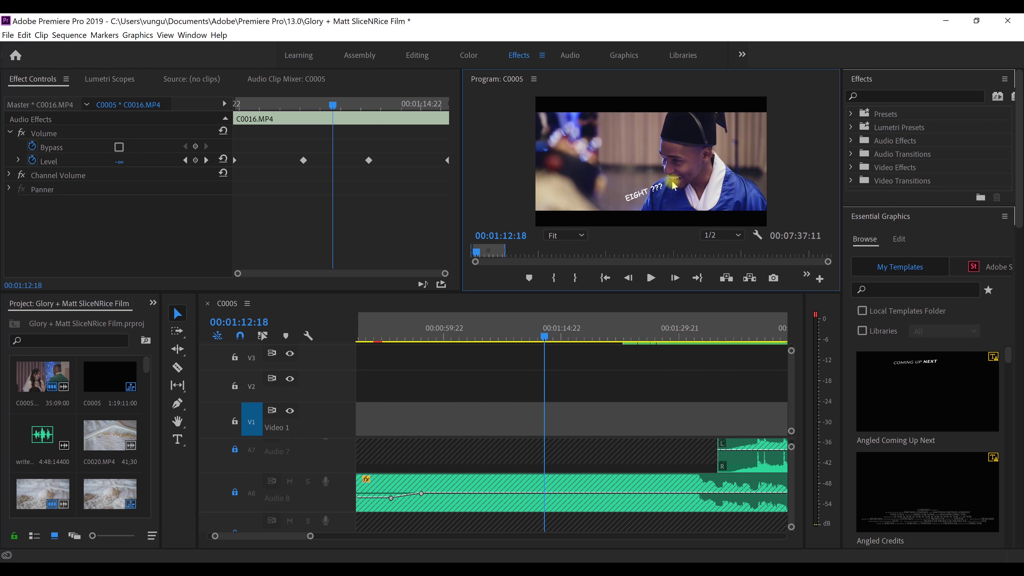
- Examine the "EIGHT ???" caption on the smiling man's shot frame by frame, back and forth between 00:01:12:12 and 00:01:12:20
key(Left)
key(Left)
key(Left)
key(Left)
key(Left)
key(Left)
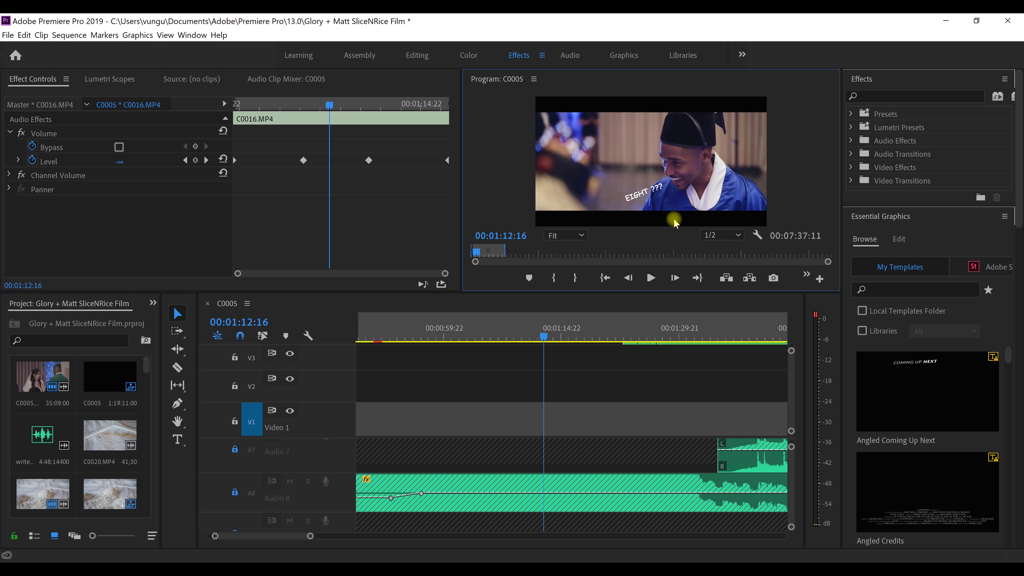
key(Right)
key(Right)
key(Right)
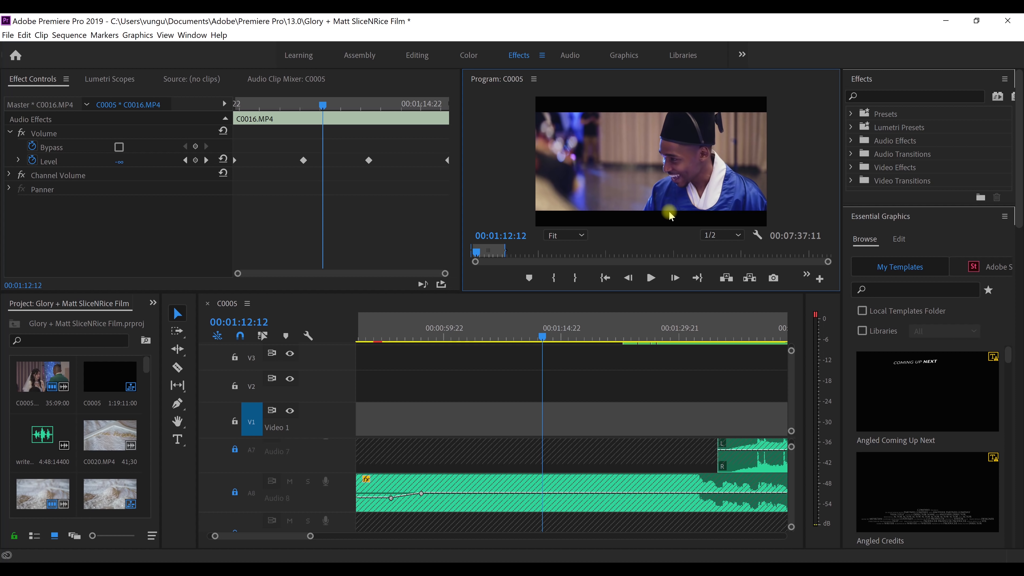
key(Right)
key(Right)
key(Right)
key(Right)
key(Right)
key(Right)
key(Right)
key(Right)
key(Right)
key(Right)
key(Right)
key(Right)
key(Right)
key(Right)
key(Right)
key(Right)
key(Right)
key(Right)
key(Right)
key(Right)
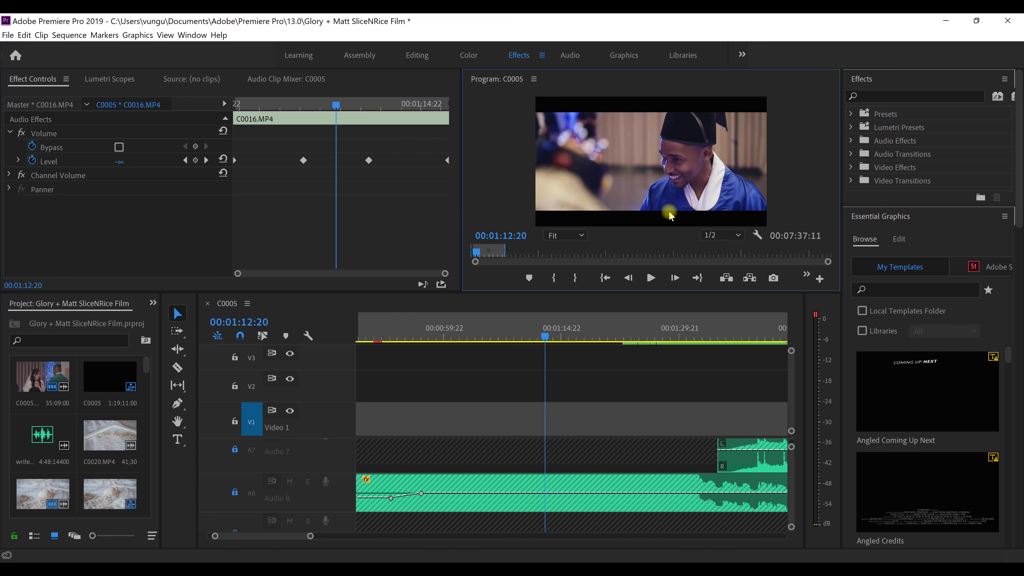
- Play on to the smiling group shot at 00:01:22:09, compare its neighbouring frames, and continue to the dancing couple at 00:01:33:23
key(space)
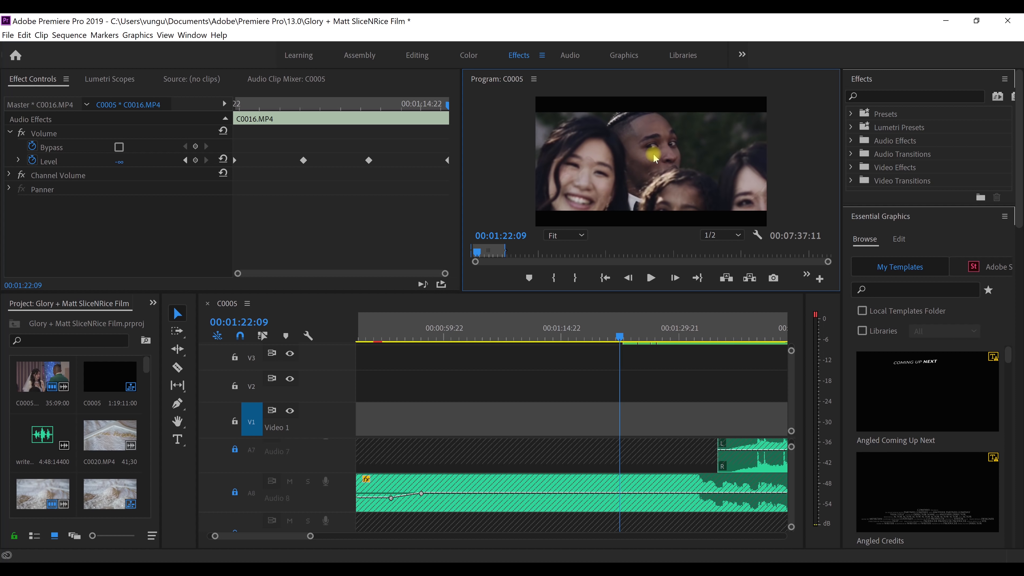
key(Right)
key(Right)
key(Left)
key(Left)
key(space)
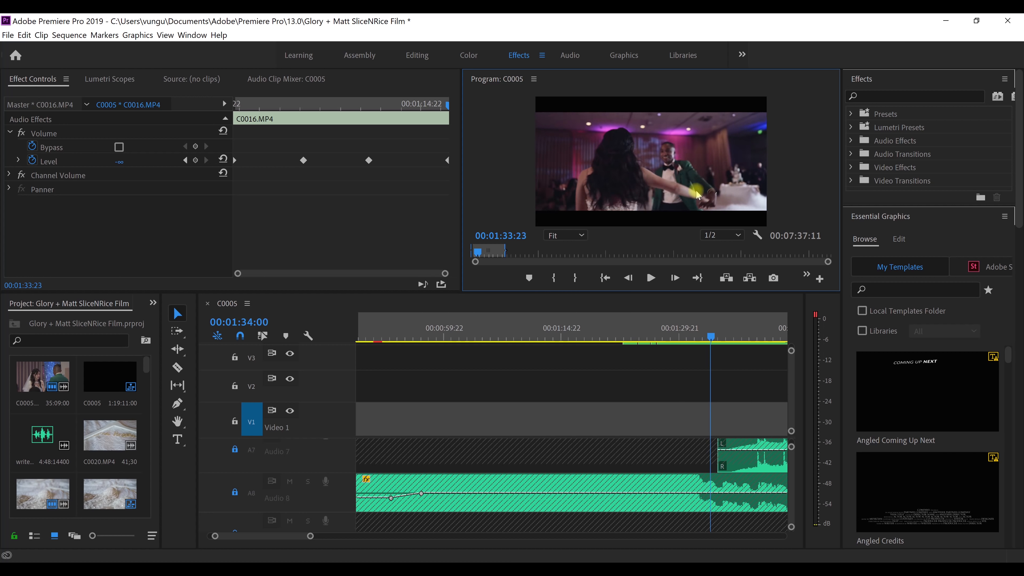
- Play the film from the dancing couple at 00:01:33:23 through the fog dance to the ceremony vows at 00:02:01:01
click(650, 277)
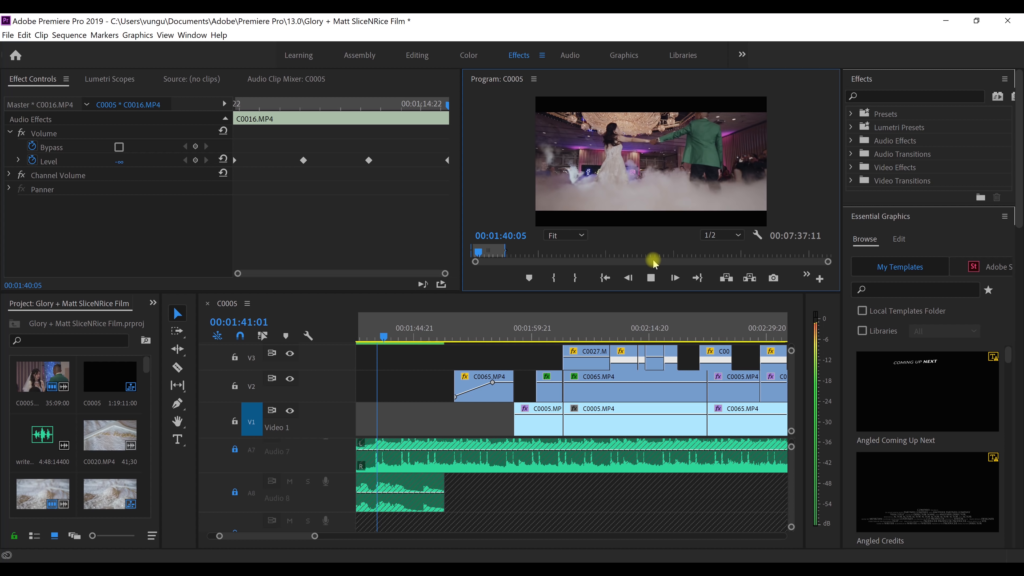
click(652, 279)
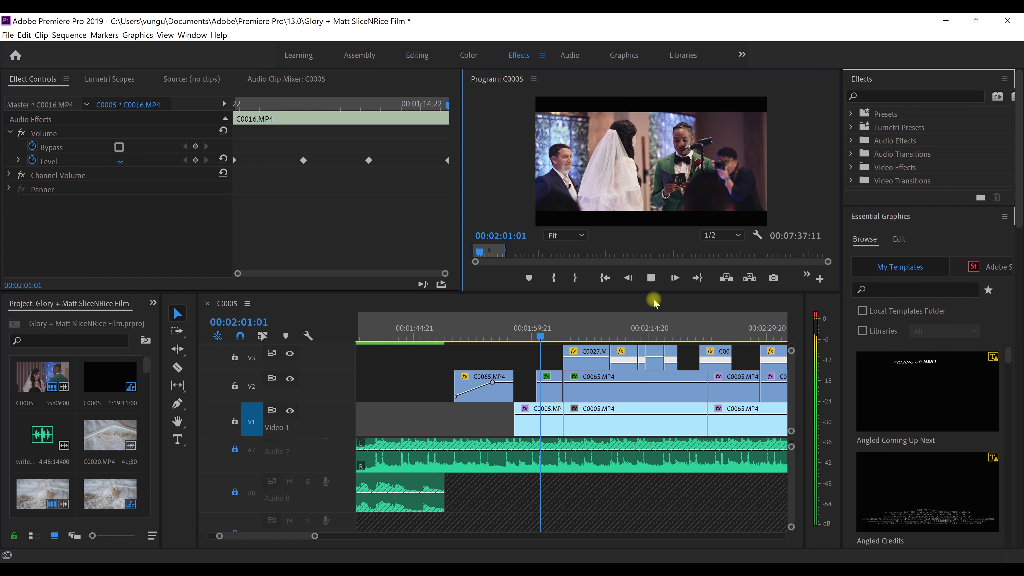
click(648, 281)
- Step forward through the footage after the vows at 00:02:01:01, up to the bridal party shot at 00:02:15:01
key(Right)
key(Right)
key(Right)
key(Right)
key(Right)
key(Right)
key(Right)
key(Right)
key(Right)
key(Right)
key(Right)
key(Right)
key(Right)
key(Right)
key(Right)
key(Right)
key(Right)
key(Right)
key(Right)
key(Right)
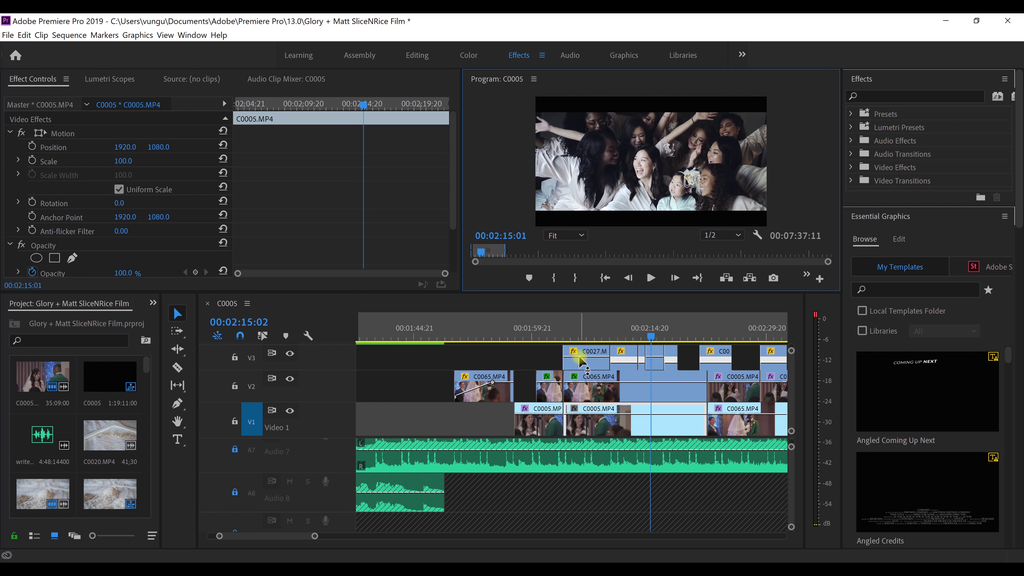
- Scrub from the bridal party to the window silhouette at 00:02:47:11 and play through to the vows at 00:03:01:20
scroll(295, 538, right, 10)
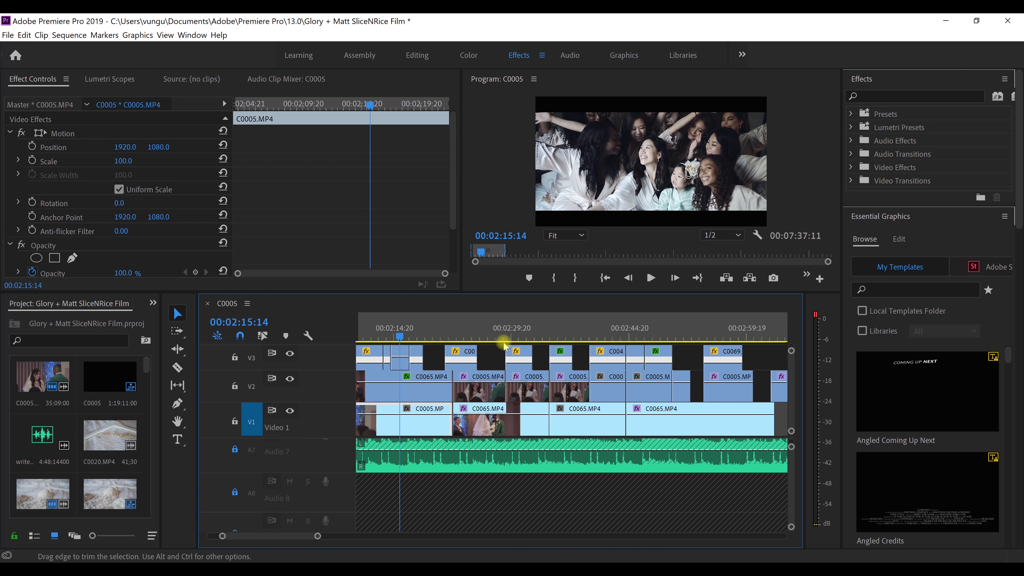
drag(507, 341, 676, 337)
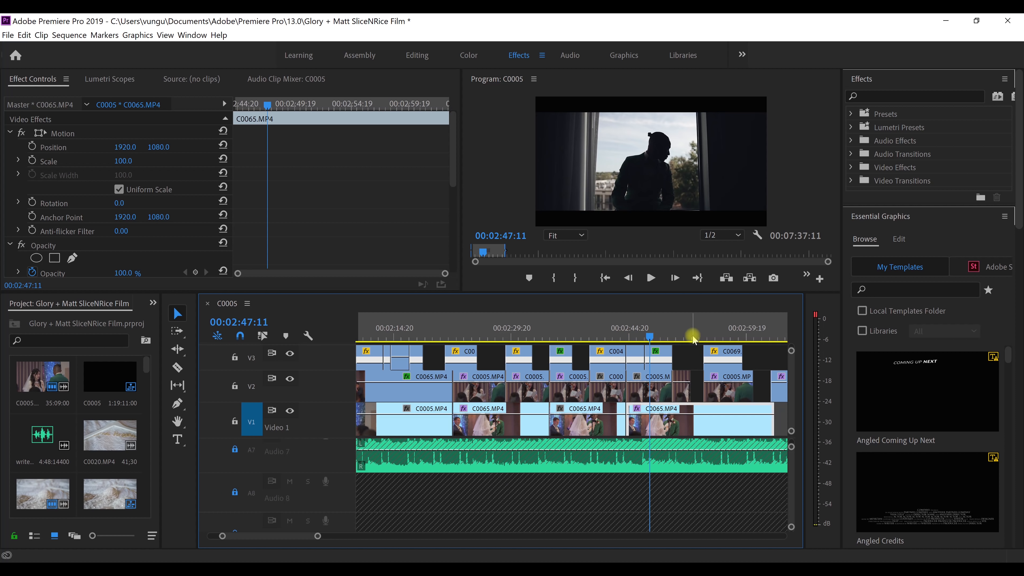
click(651, 278)
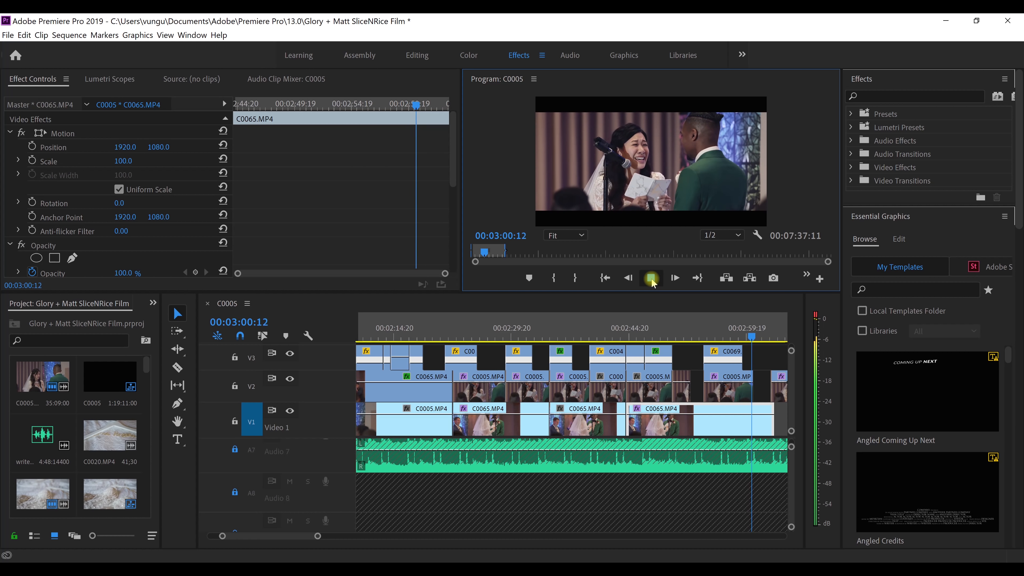
click(652, 279)
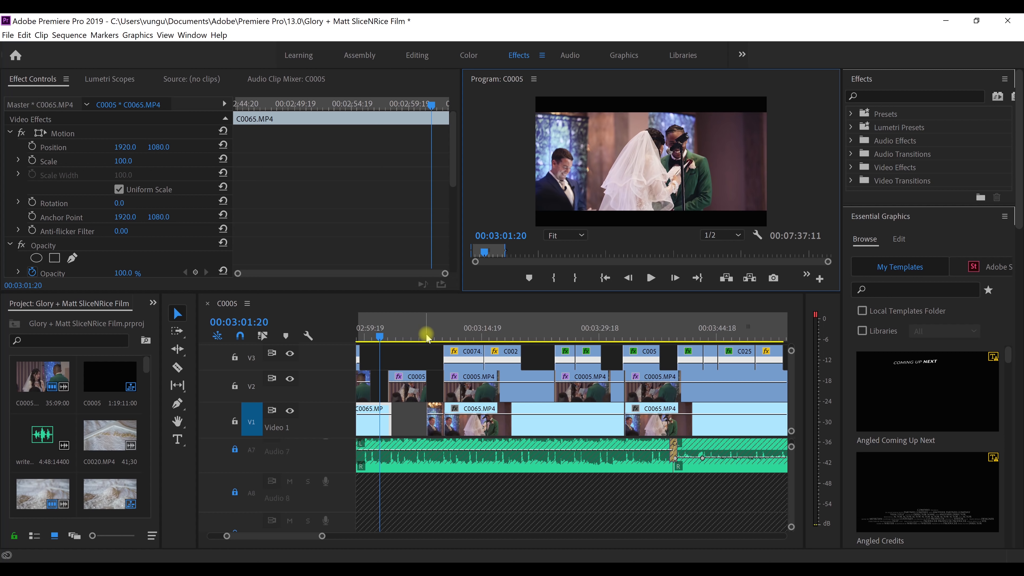
- Play from the vow-reading shot at 00:03:07:11 to the shot of the bride by the window at 00:03:14:09
click(425, 337)
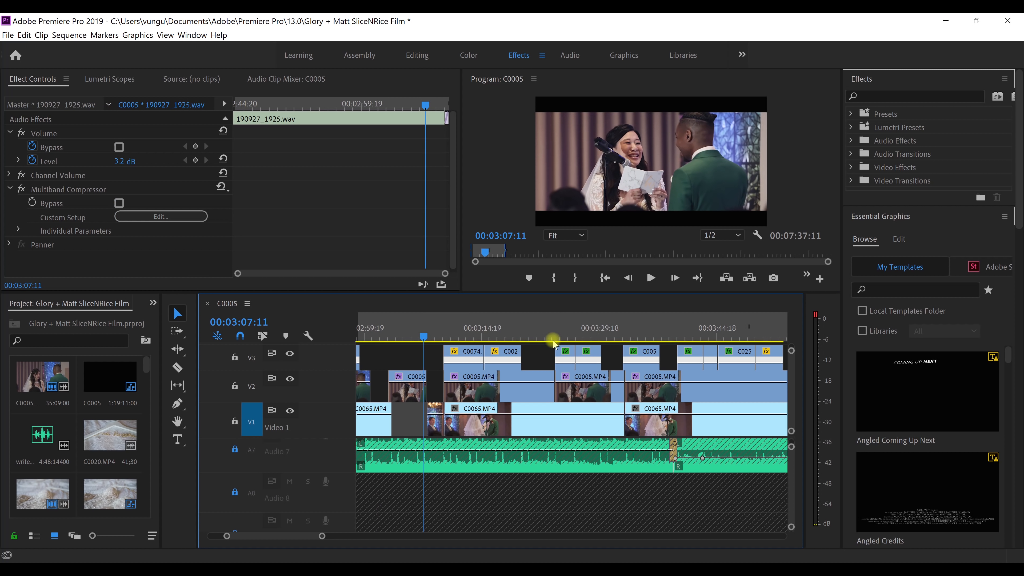
click(651, 279)
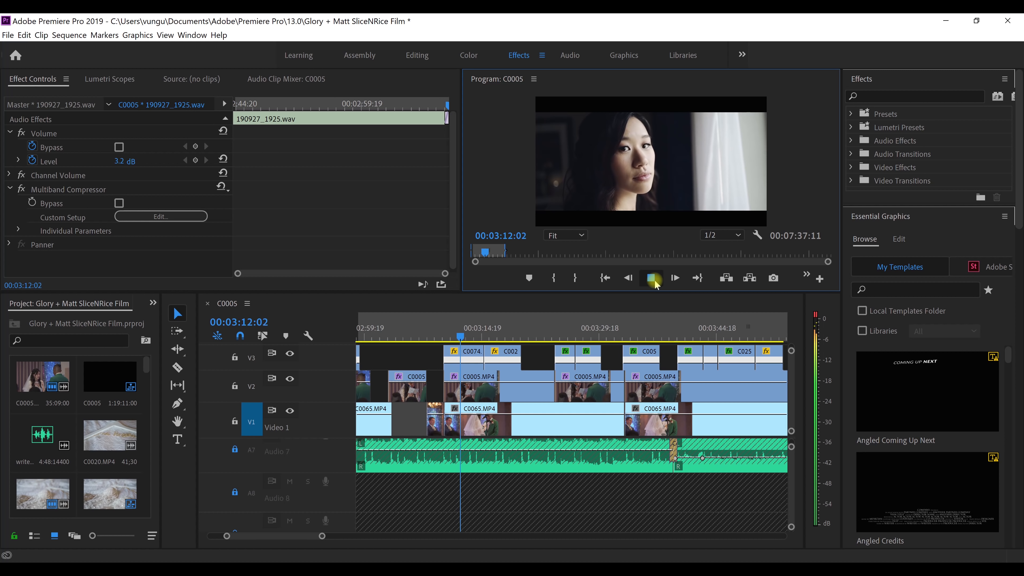
click(651, 278)
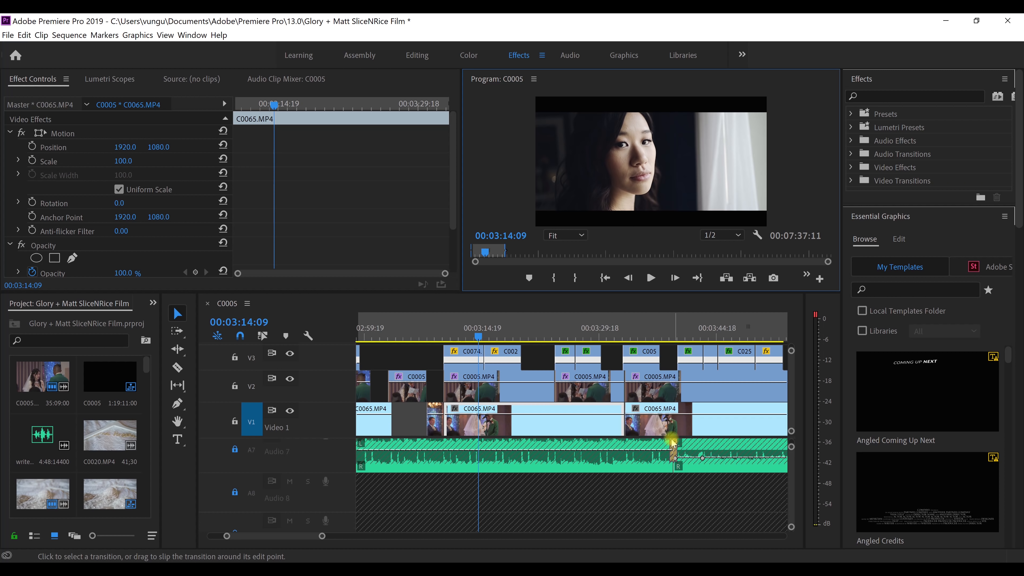
- Play from the vow-reading shot at 00:03:38:14 through the outdoor first-look shots to 00:03:53:06
click(669, 314)
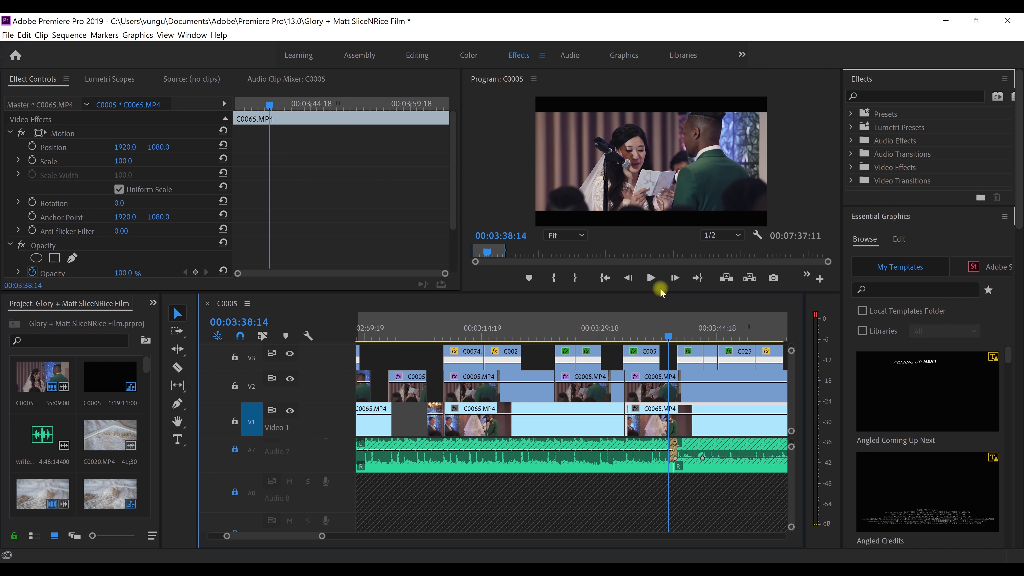
click(652, 278)
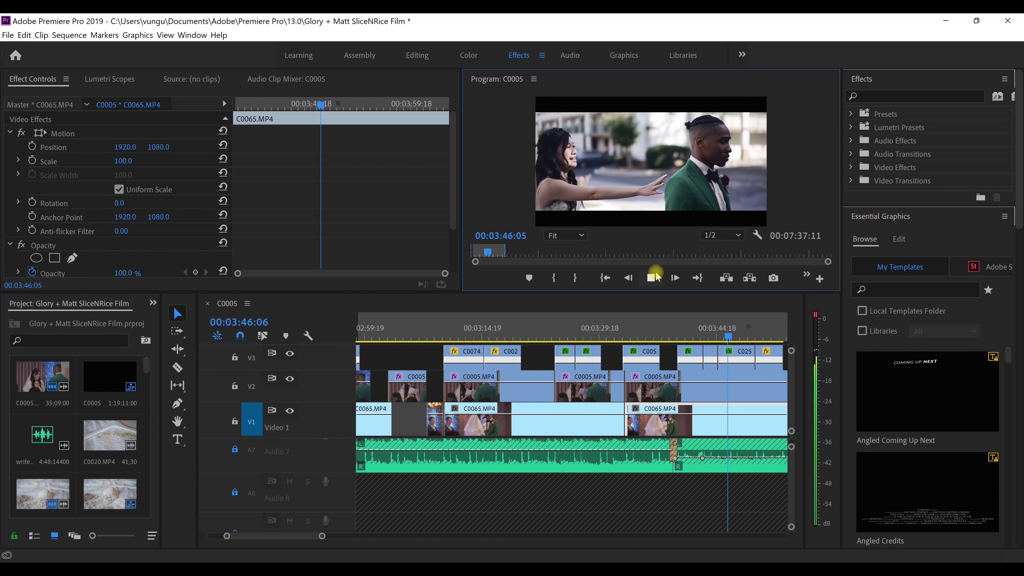
drag(313, 540, 317, 539)
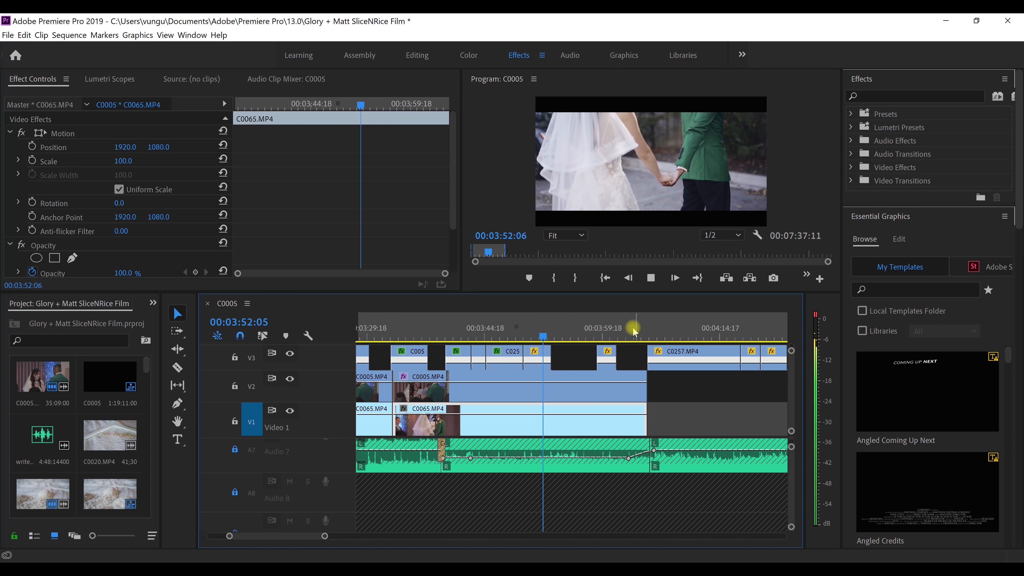
click(644, 281)
click(644, 281)
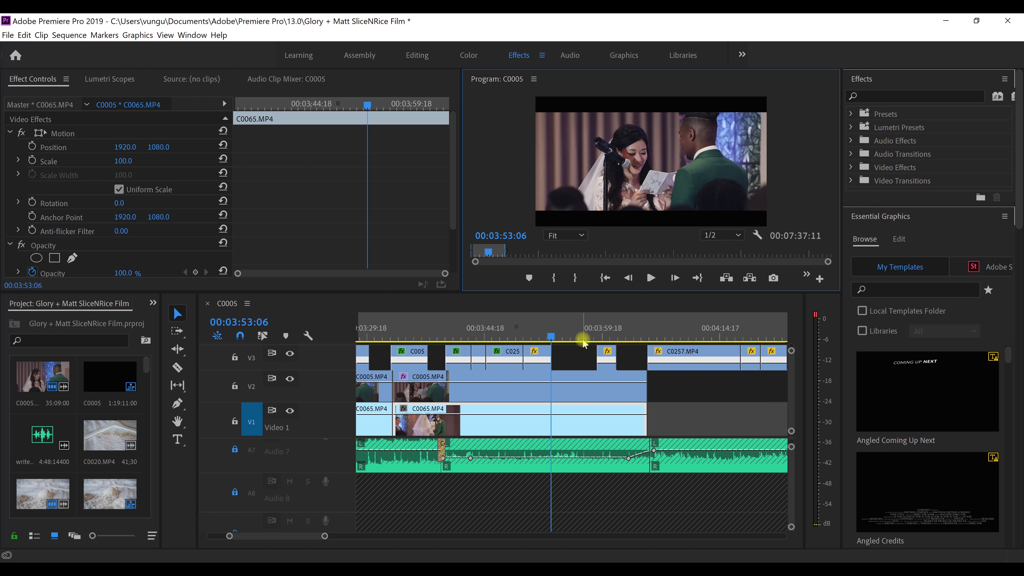
- Play on to 00:03:54:22, return to the end of the hand-holding shot, and play through to the embracing couple at 00:04:15:08
click(650, 278)
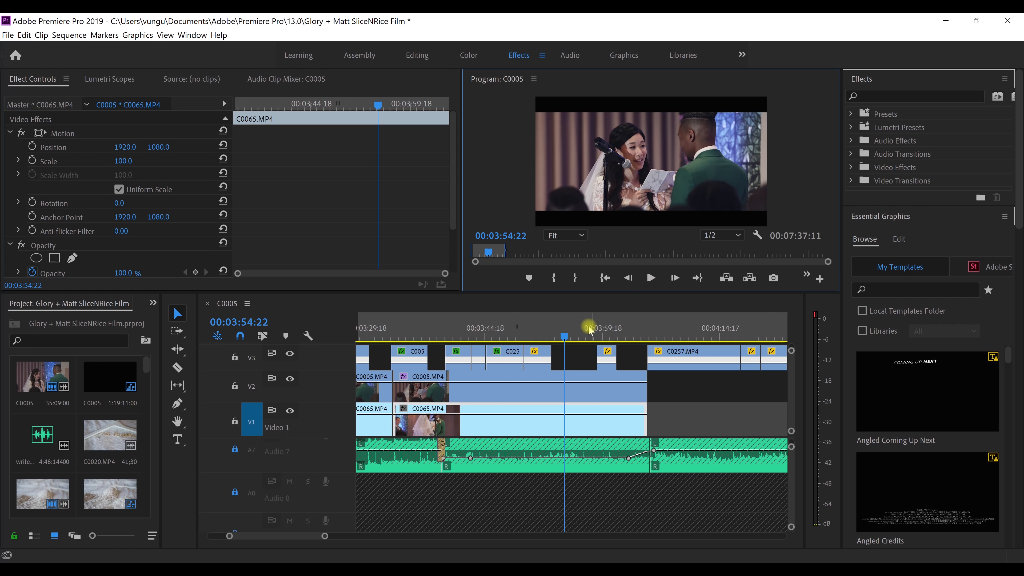
click(546, 334)
click(649, 279)
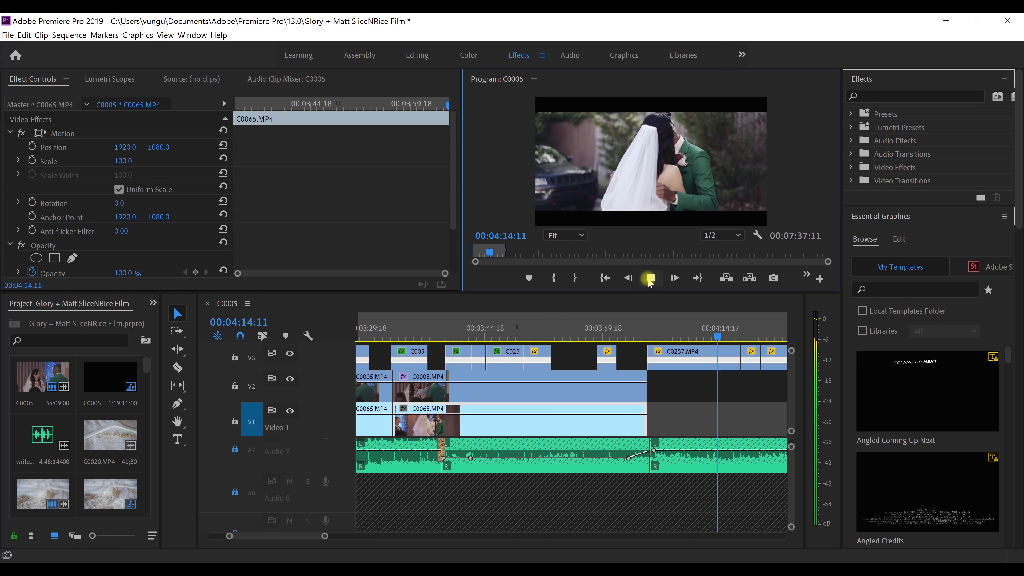
click(650, 278)
- Jump ahead to the short clips following C0257.MP4 and play to the couple walking beside the columns at 00:04:38:13
click(312, 538)
scroll(311, 538, down, 3)
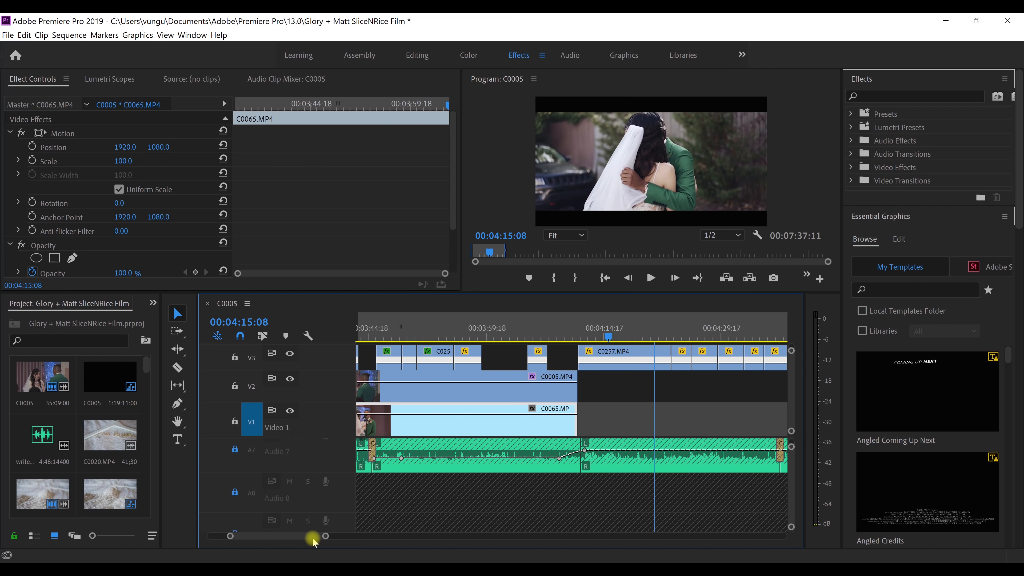
scroll(312, 539, down, 5)
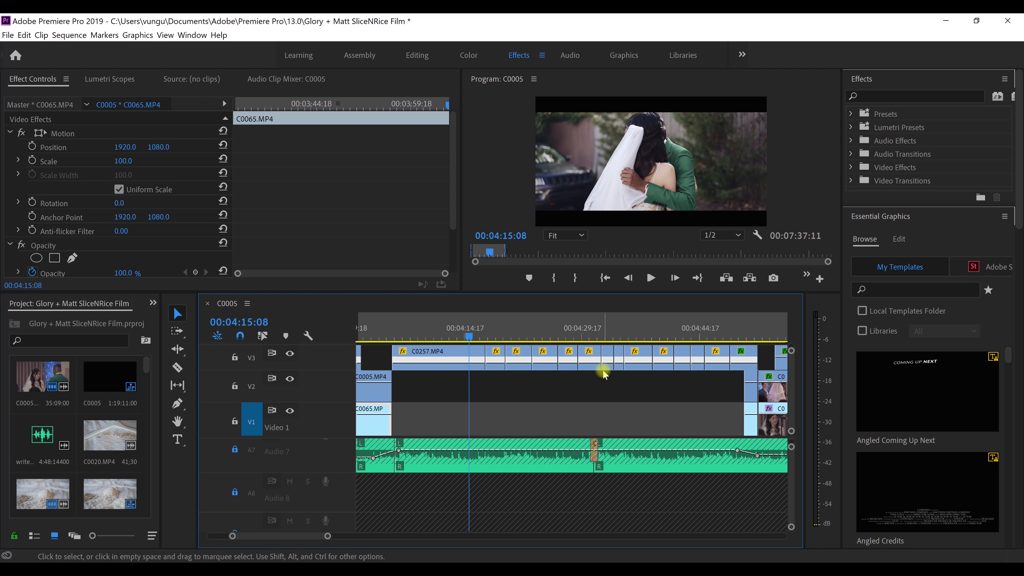
click(593, 336)
click(651, 278)
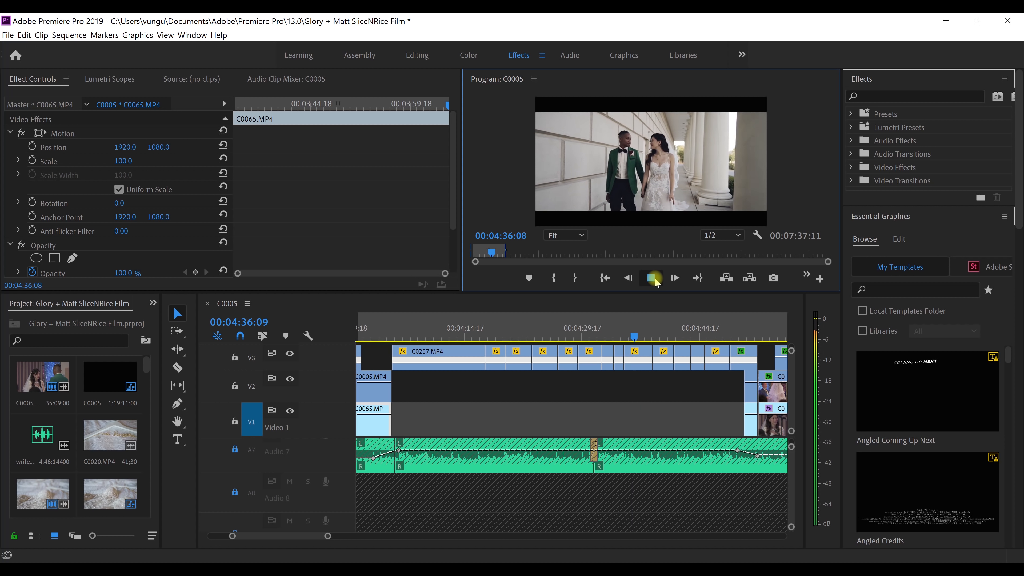
click(654, 278)
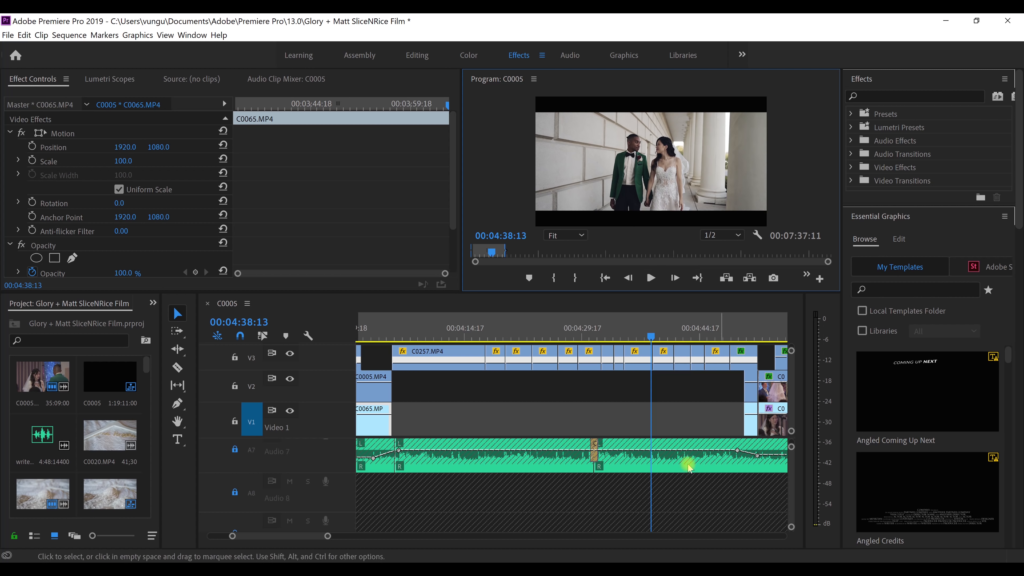
- Scrub from the vows at 00:04:53:08 through the reception entrance clips to the bridesmaid shot at 00:05:02:02
drag(294, 537, 296, 537)
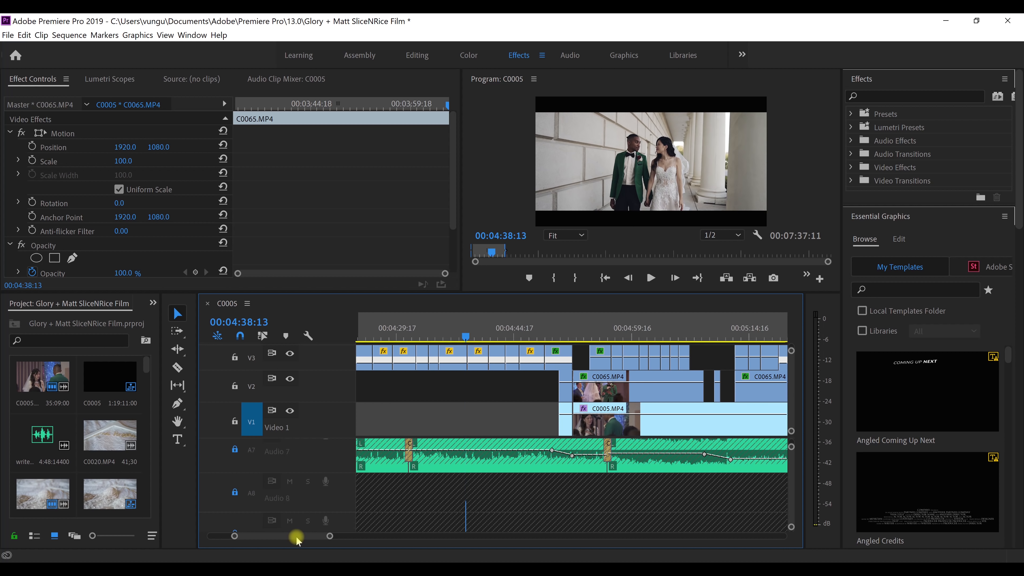
click(583, 340)
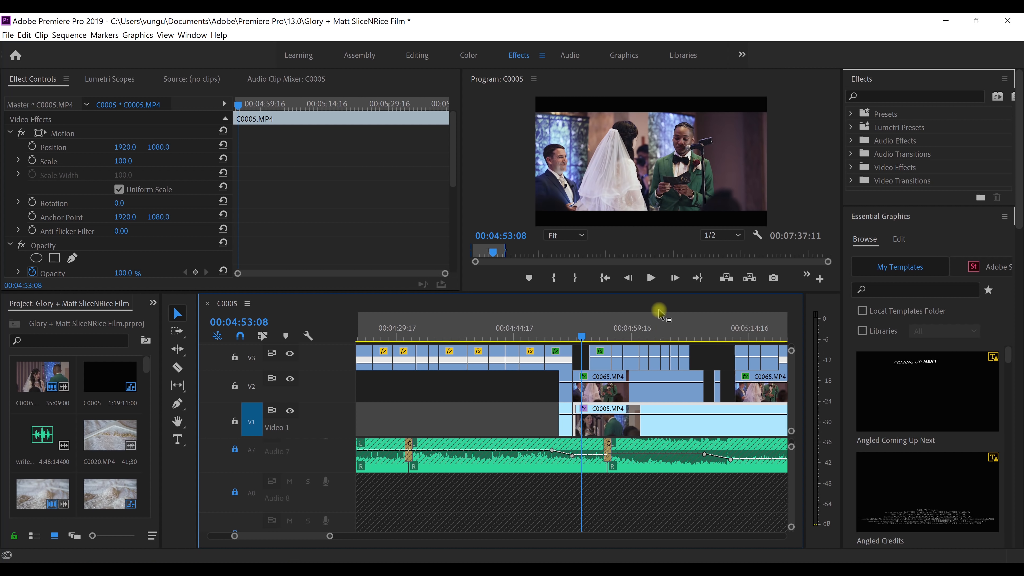
click(603, 337)
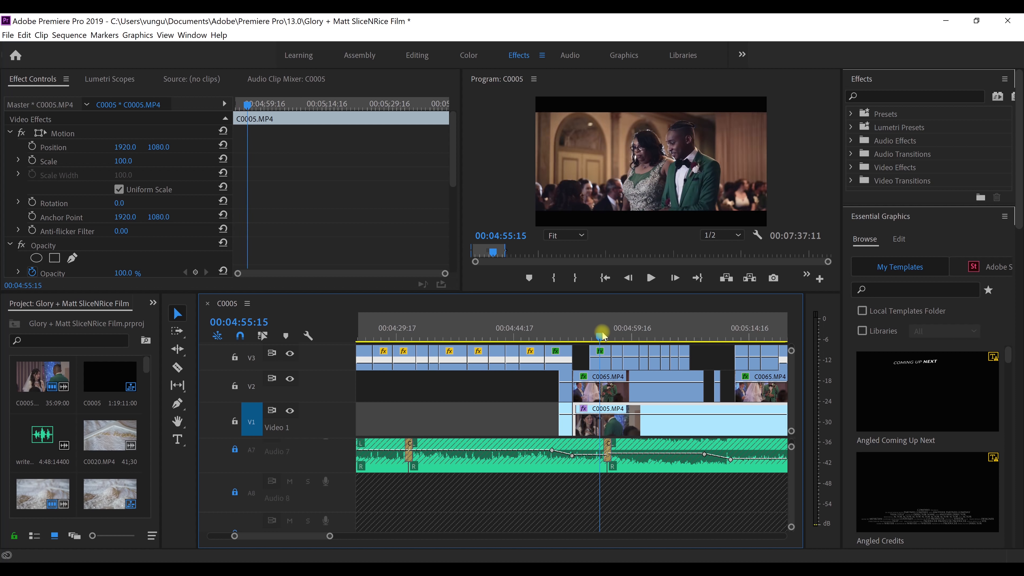
drag(605, 337, 650, 337)
scroll(323, 534, down, 5)
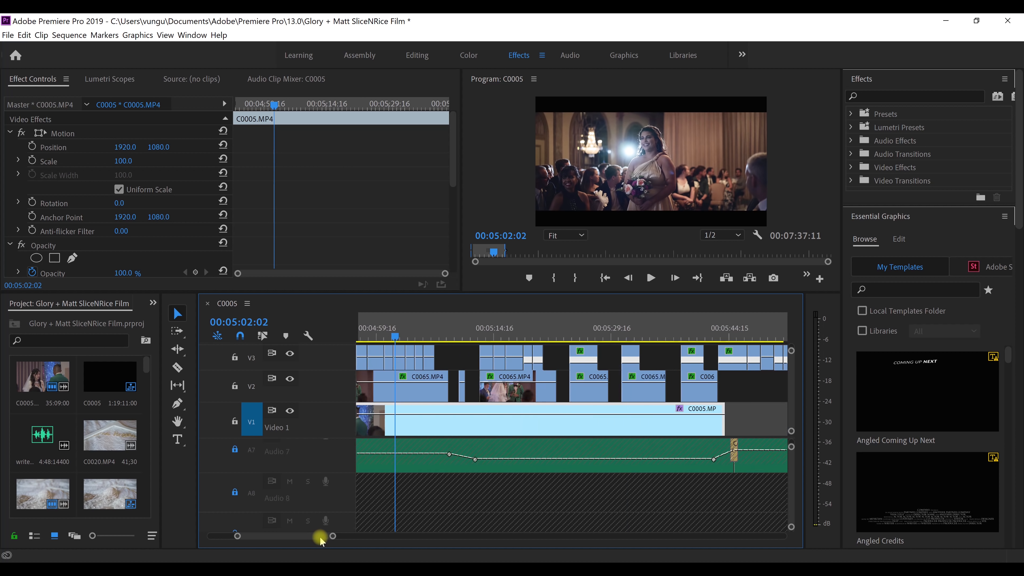
- Skim the ceremony clips to 00:05:33:22 and play through the aisle entrance shots to 00:05:59:02
drag(441, 333, 482, 340)
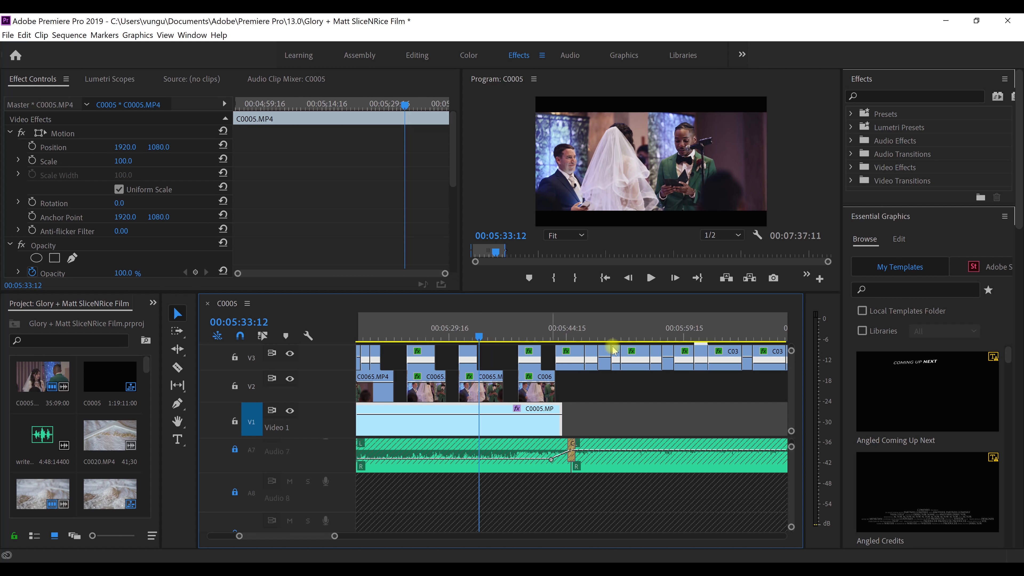
drag(555, 336, 483, 336)
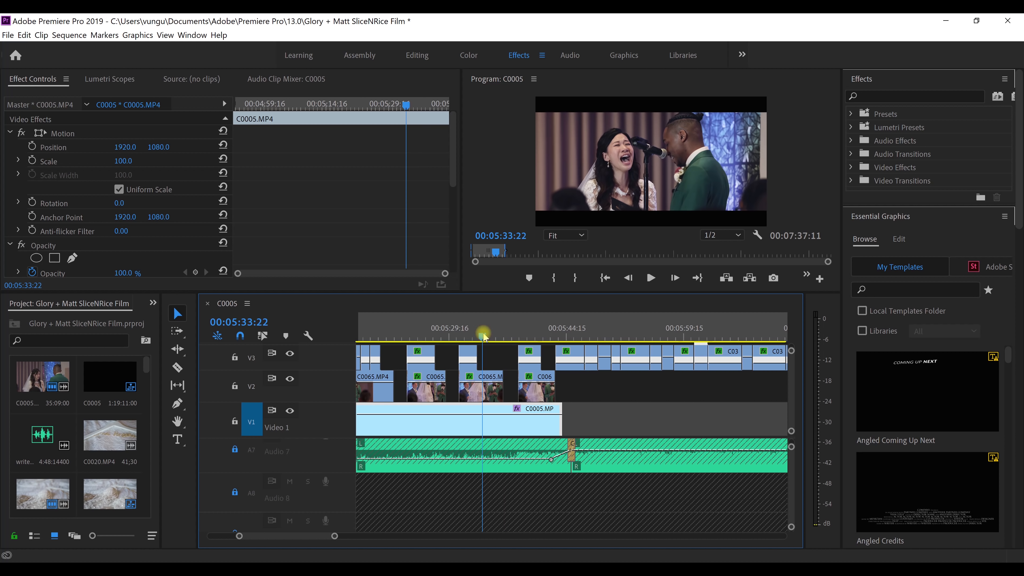
click(653, 278)
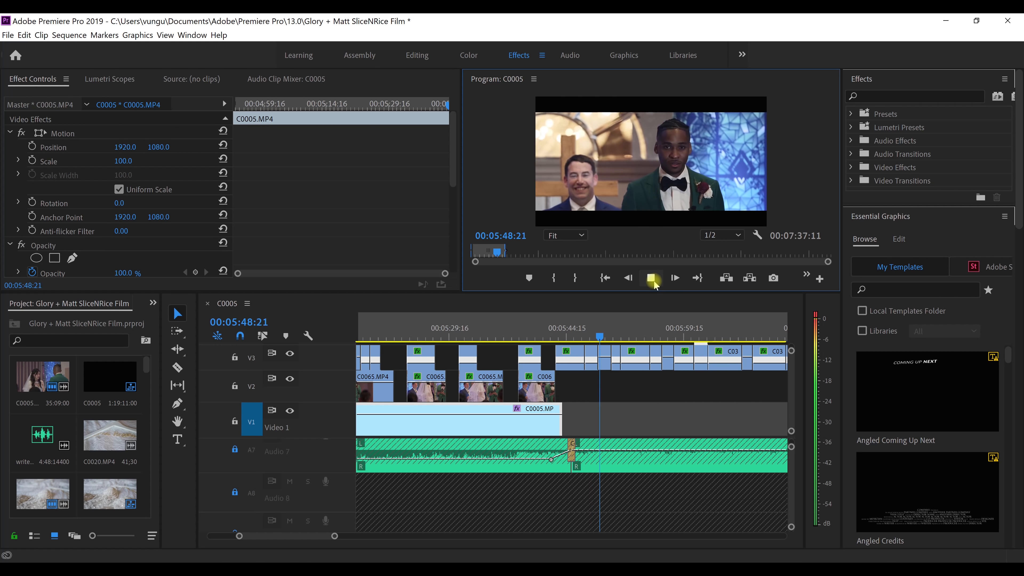
click(654, 283)
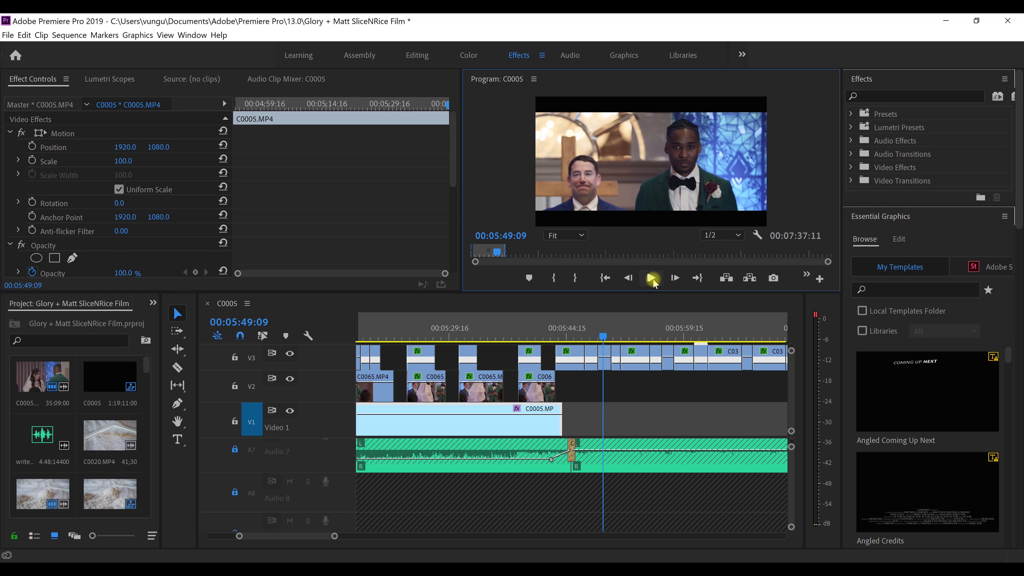
click(653, 279)
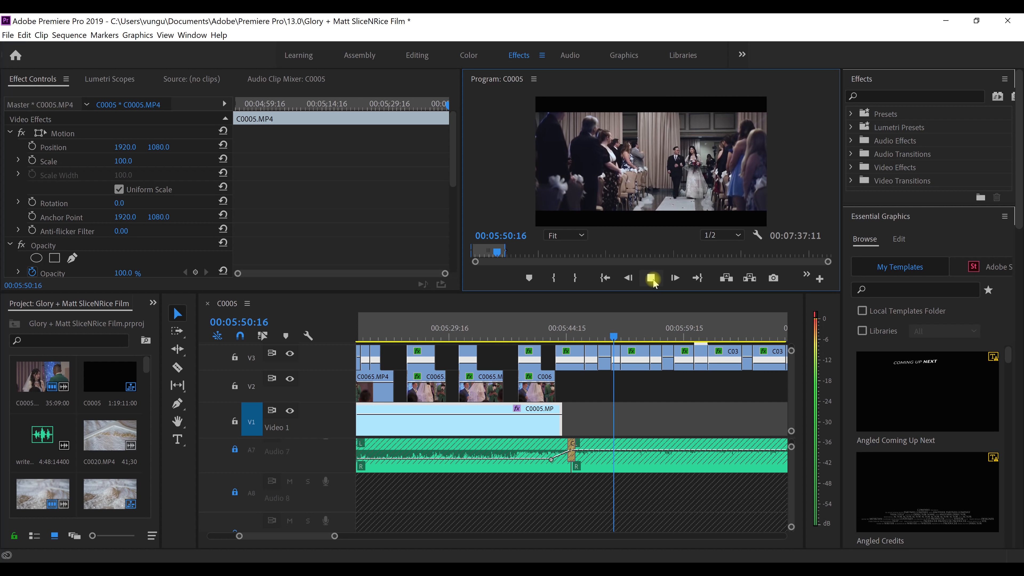
click(654, 280)
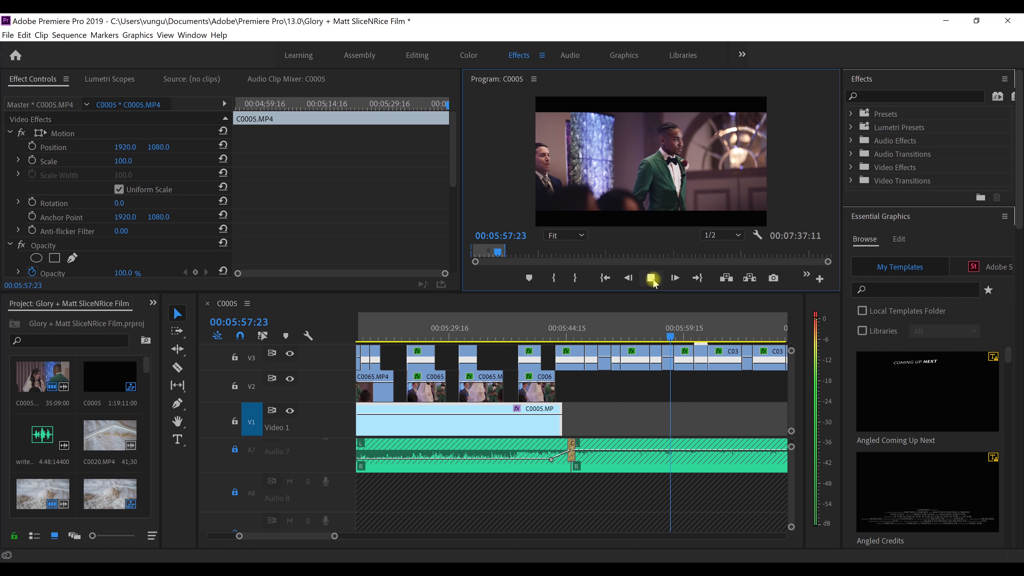
click(652, 280)
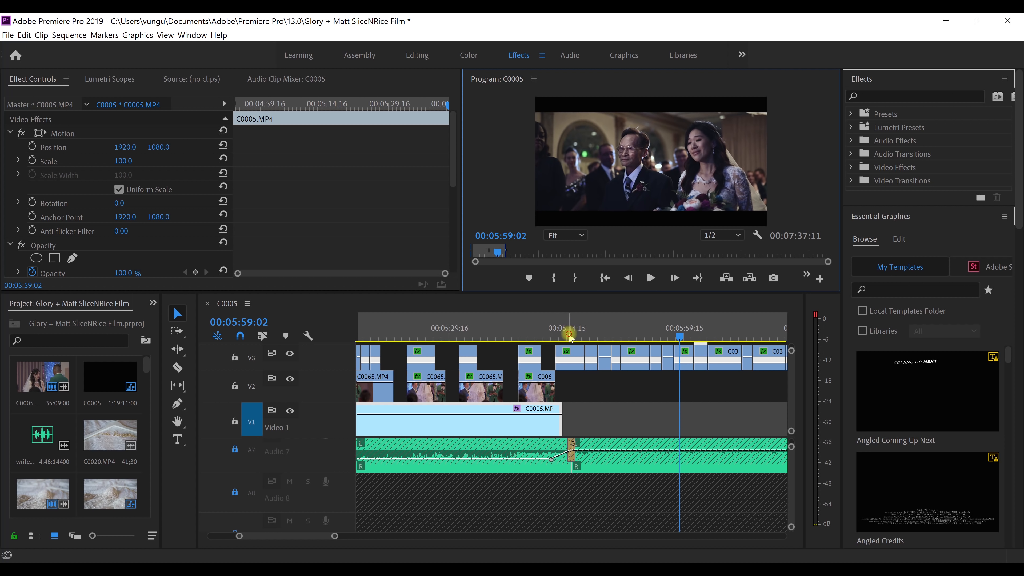
- Return to the couple walking outdoors at 00:05:48:09 and replay the aisle sequence to 00:05:59:10
click(568, 329)
mouse_move(583, 327)
mouse_down()
mouse_move(608, 333)
mouse_move(596, 332)
mouse_up()
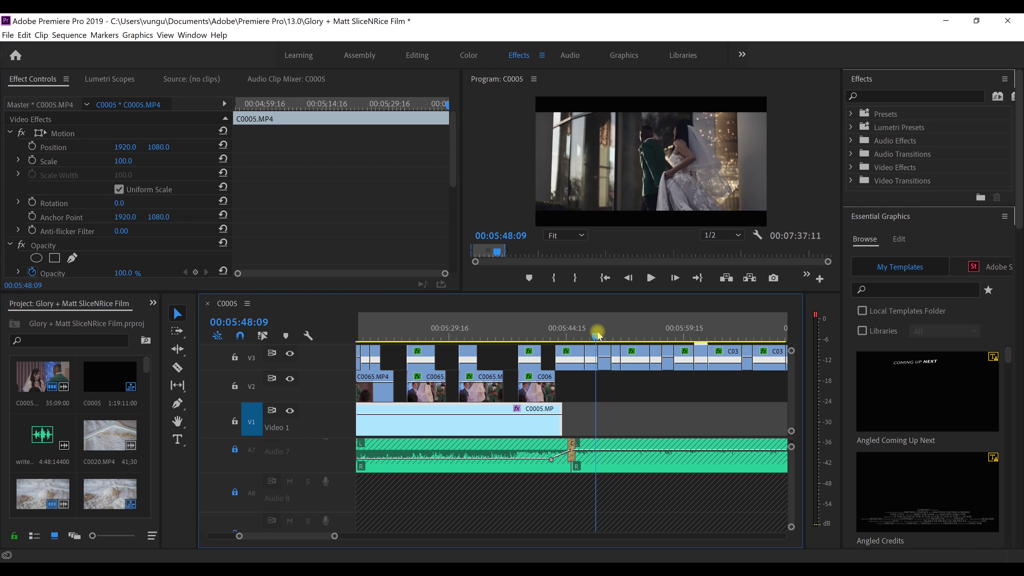
click(652, 278)
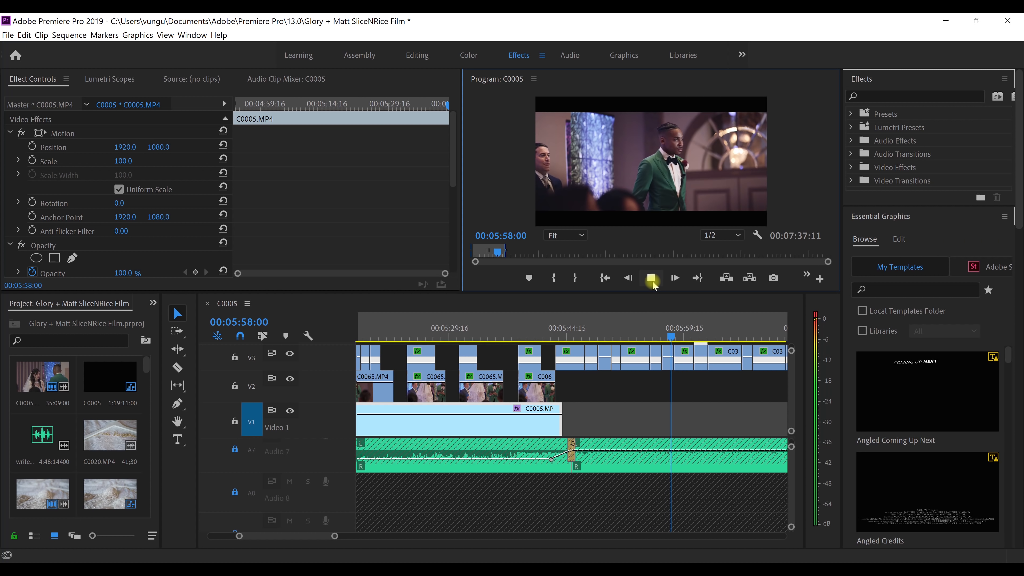
click(652, 280)
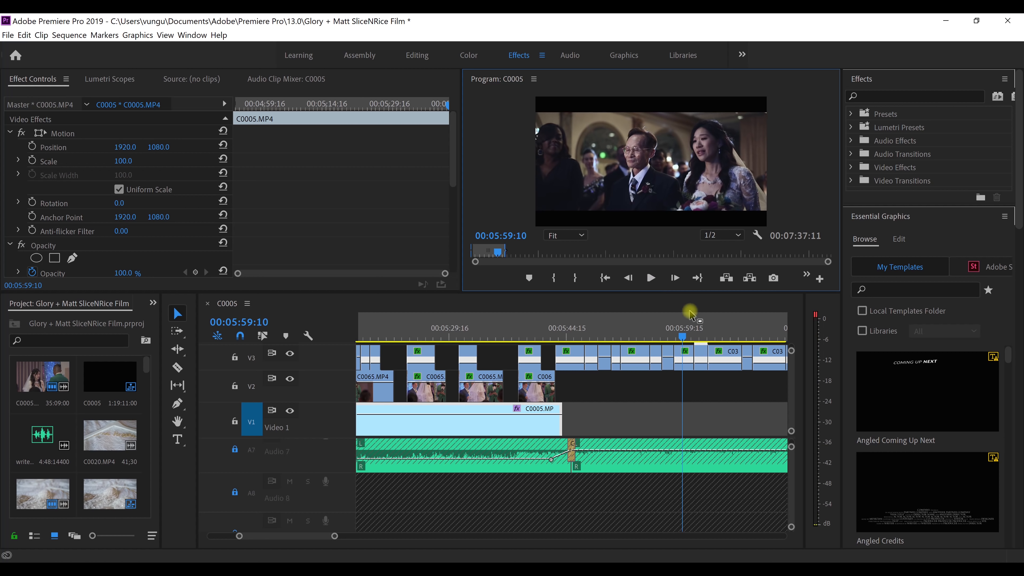
- Replay from the column-walking shot at 00:05:46:02 to 00:06:07:13, and scrub back to the couple facing each other at 00:06:06:09
drag(687, 339, 614, 348)
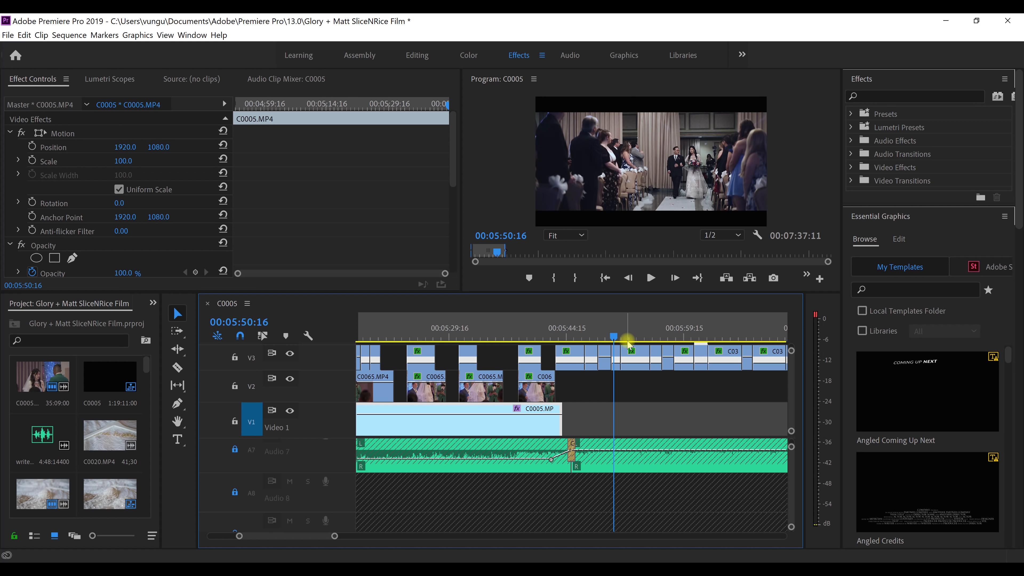
click(577, 335)
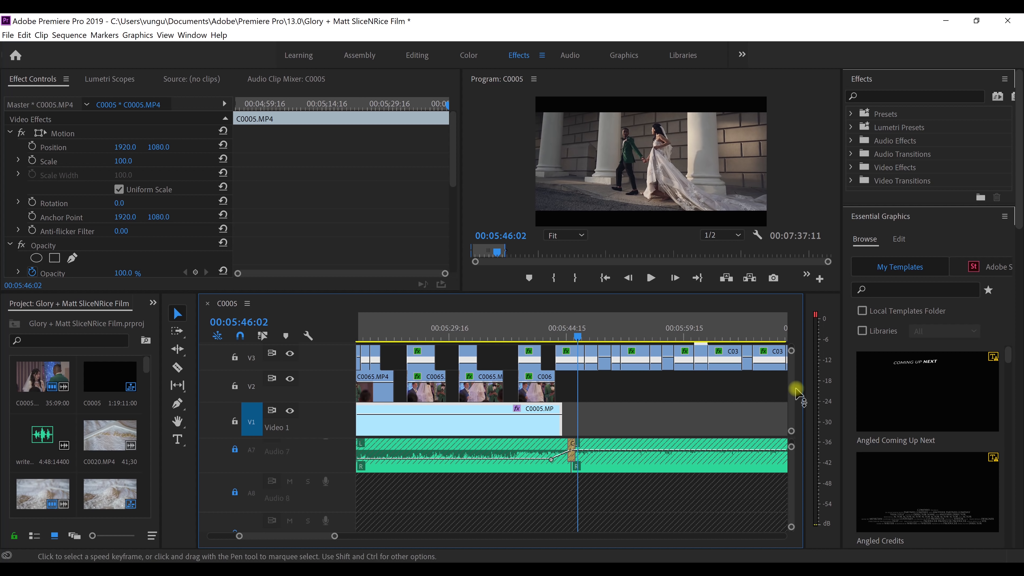
click(652, 280)
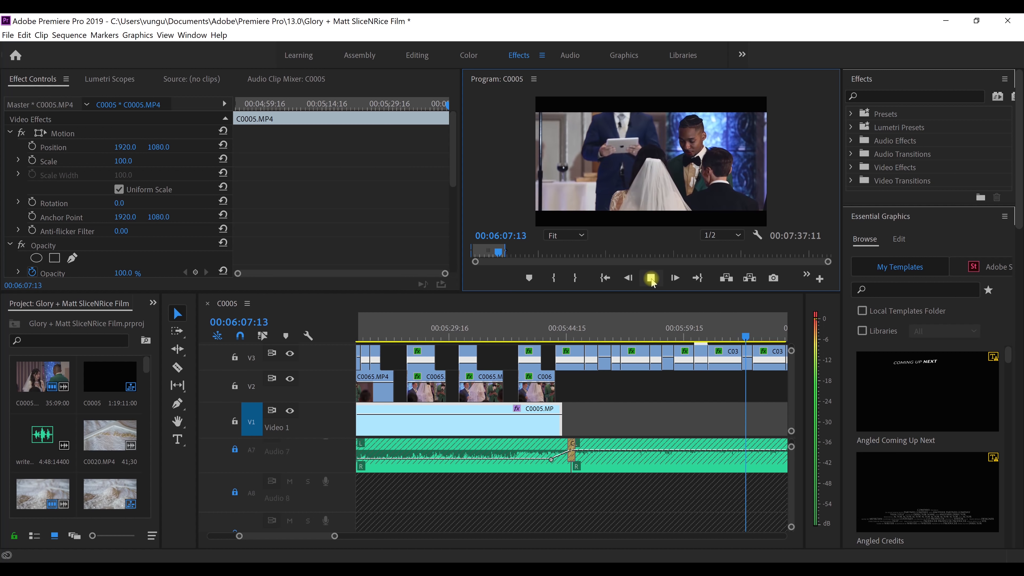
drag(749, 334, 730, 339)
drag(724, 336, 736, 341)
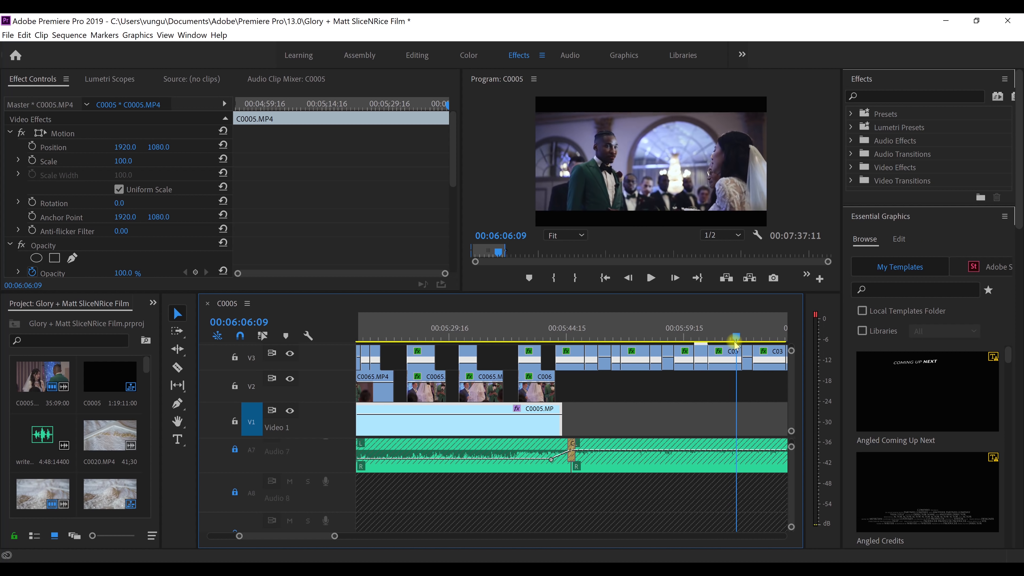
- Move ahead to the embrace at 00:06:09:22 and play into the hand-holding ceremony shot at 00:06:12:21
scroll(312, 535, down, 6)
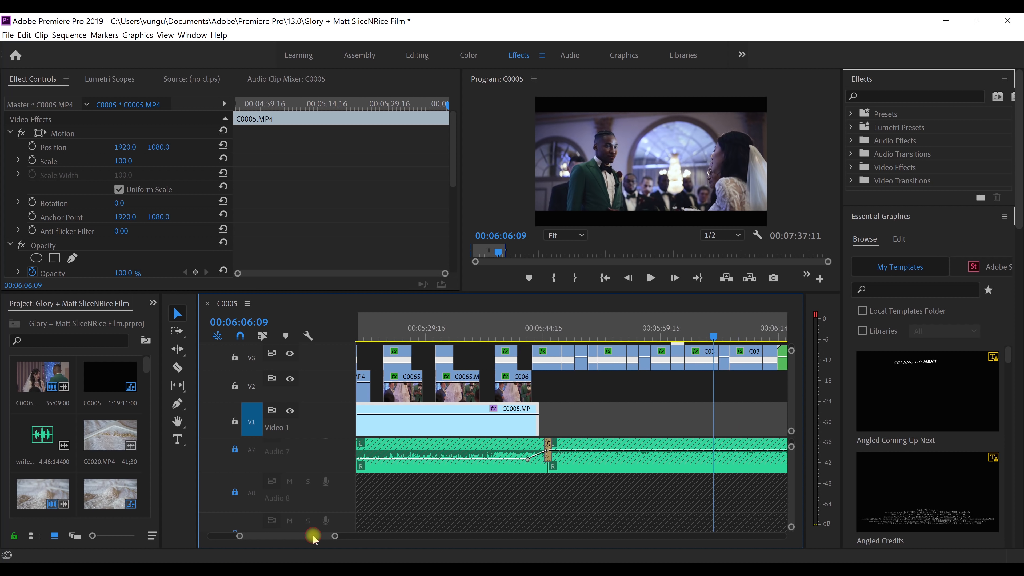
drag(576, 336, 601, 338)
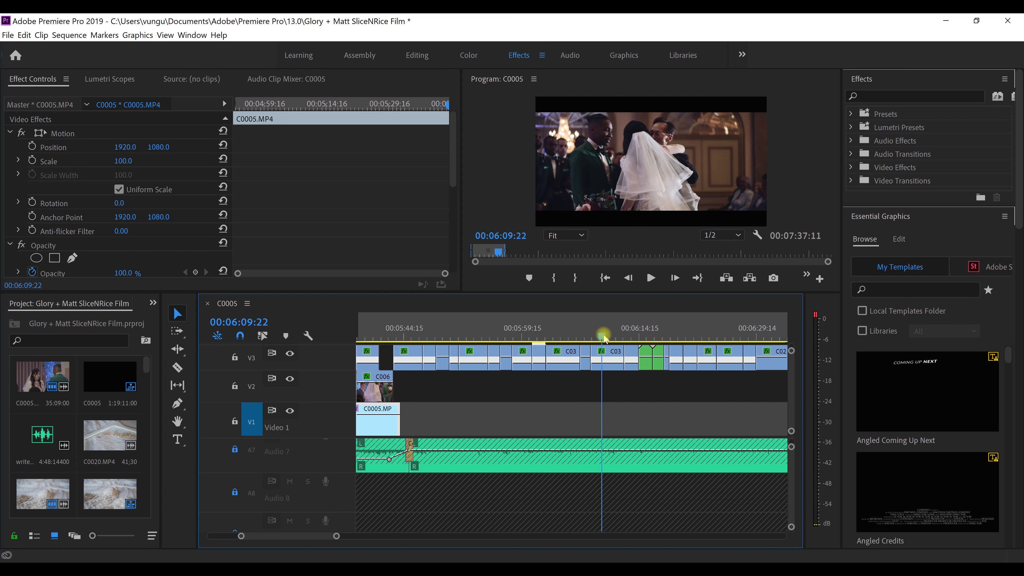
click(651, 278)
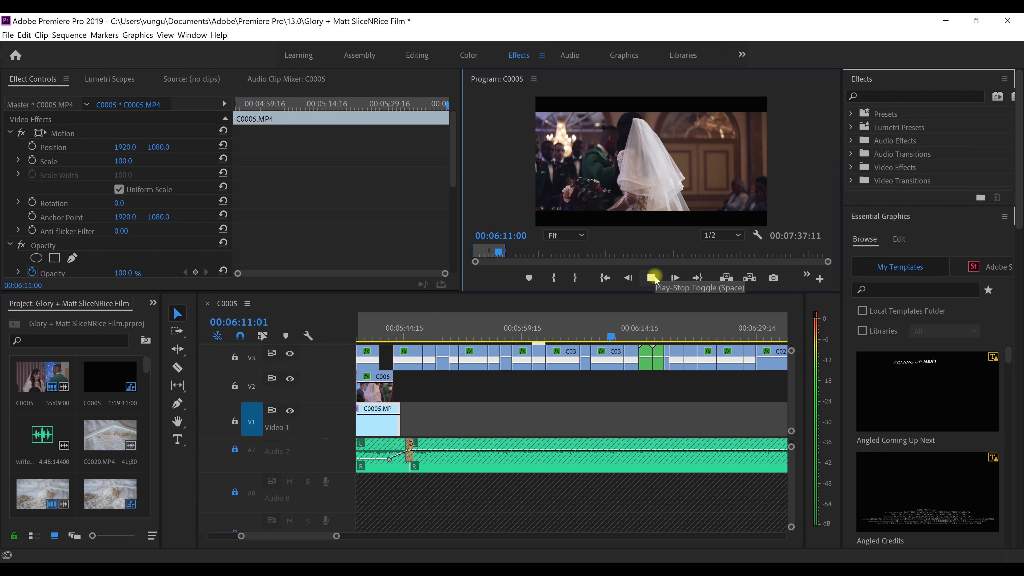
click(652, 278)
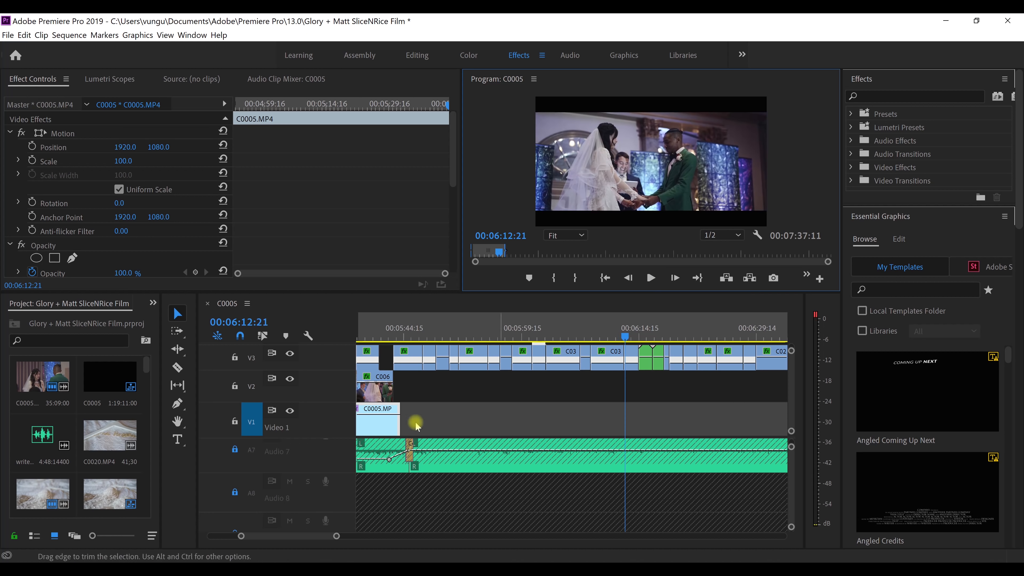
- Scrub on through the remaining ceremony clips and play the C0387.MP4 shot to 00:07:05:05
mouse_move(312, 538)
mouse_down()
mouse_move(320, 538)
mouse_move(305, 540)
mouse_up()
drag(413, 335, 638, 311)
click(651, 278)
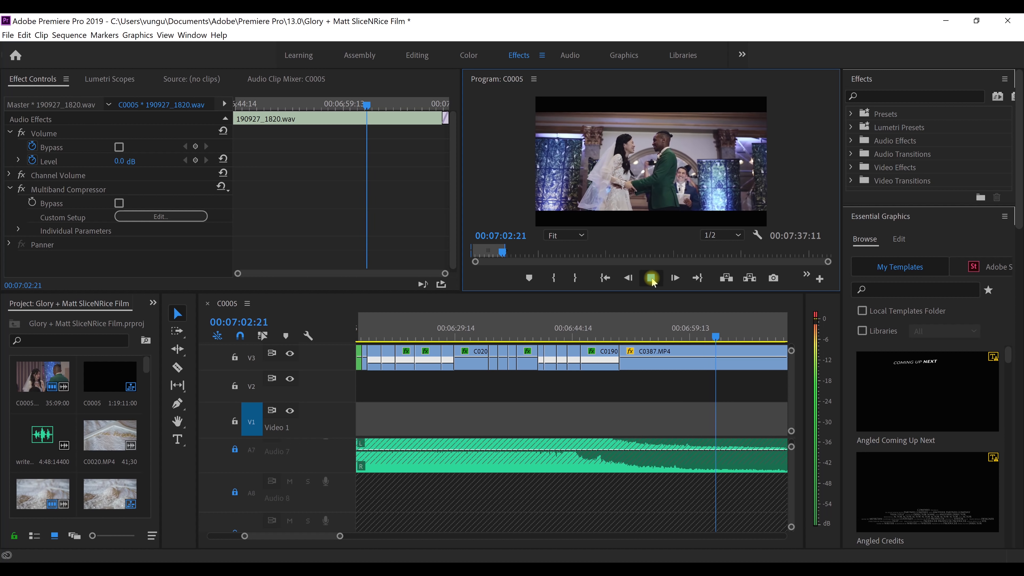
click(652, 279)
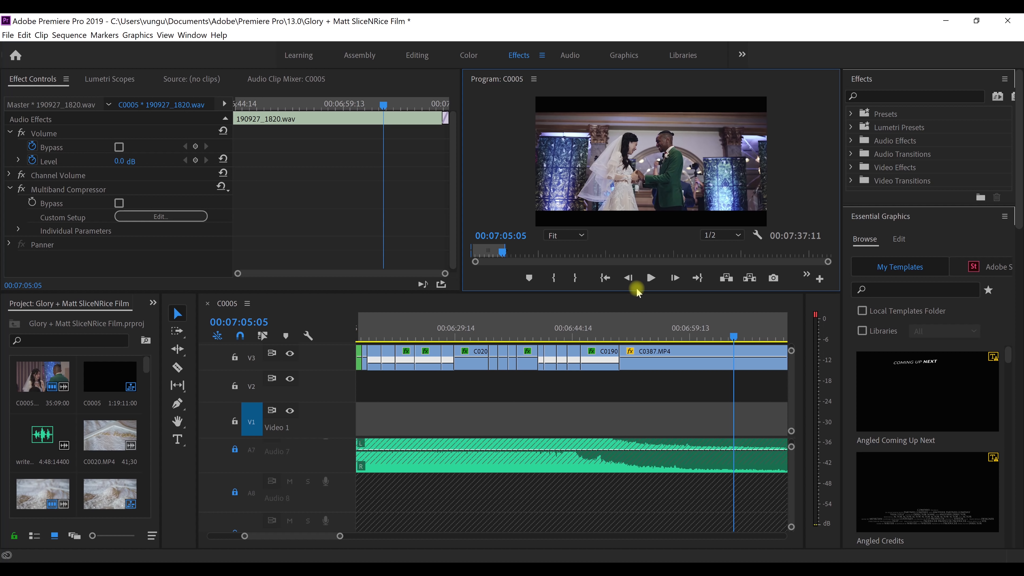